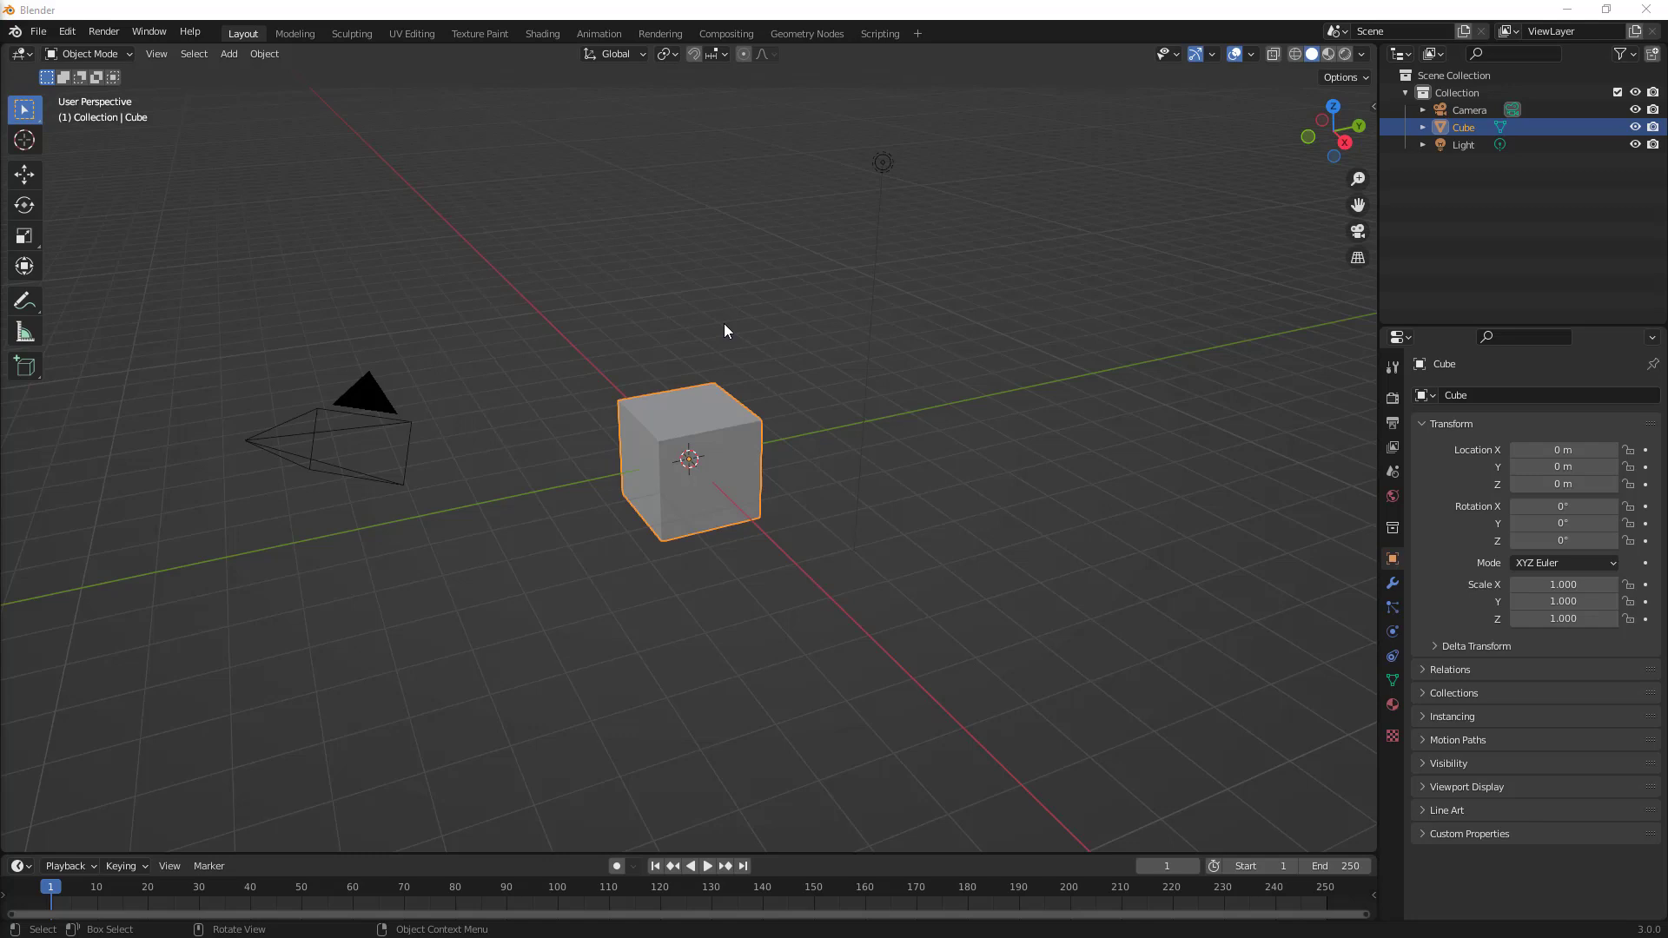
{"action": "key", "text": "s"}
{"action": "key", "text": "r"}
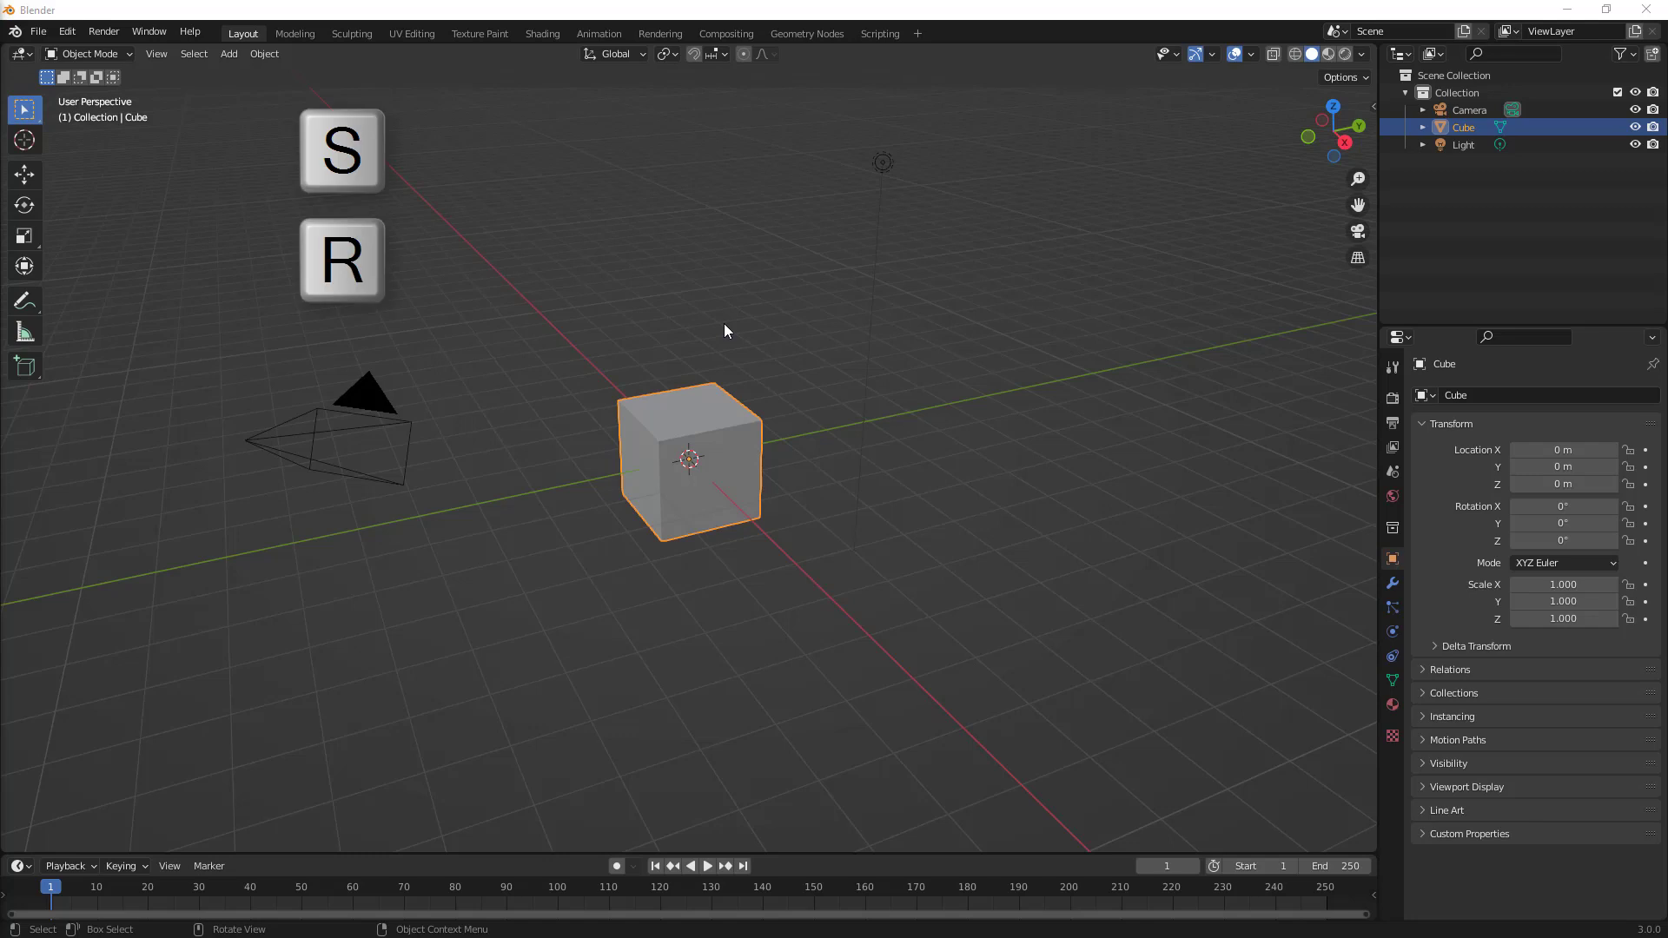
{"action": "key", "text": "g"}
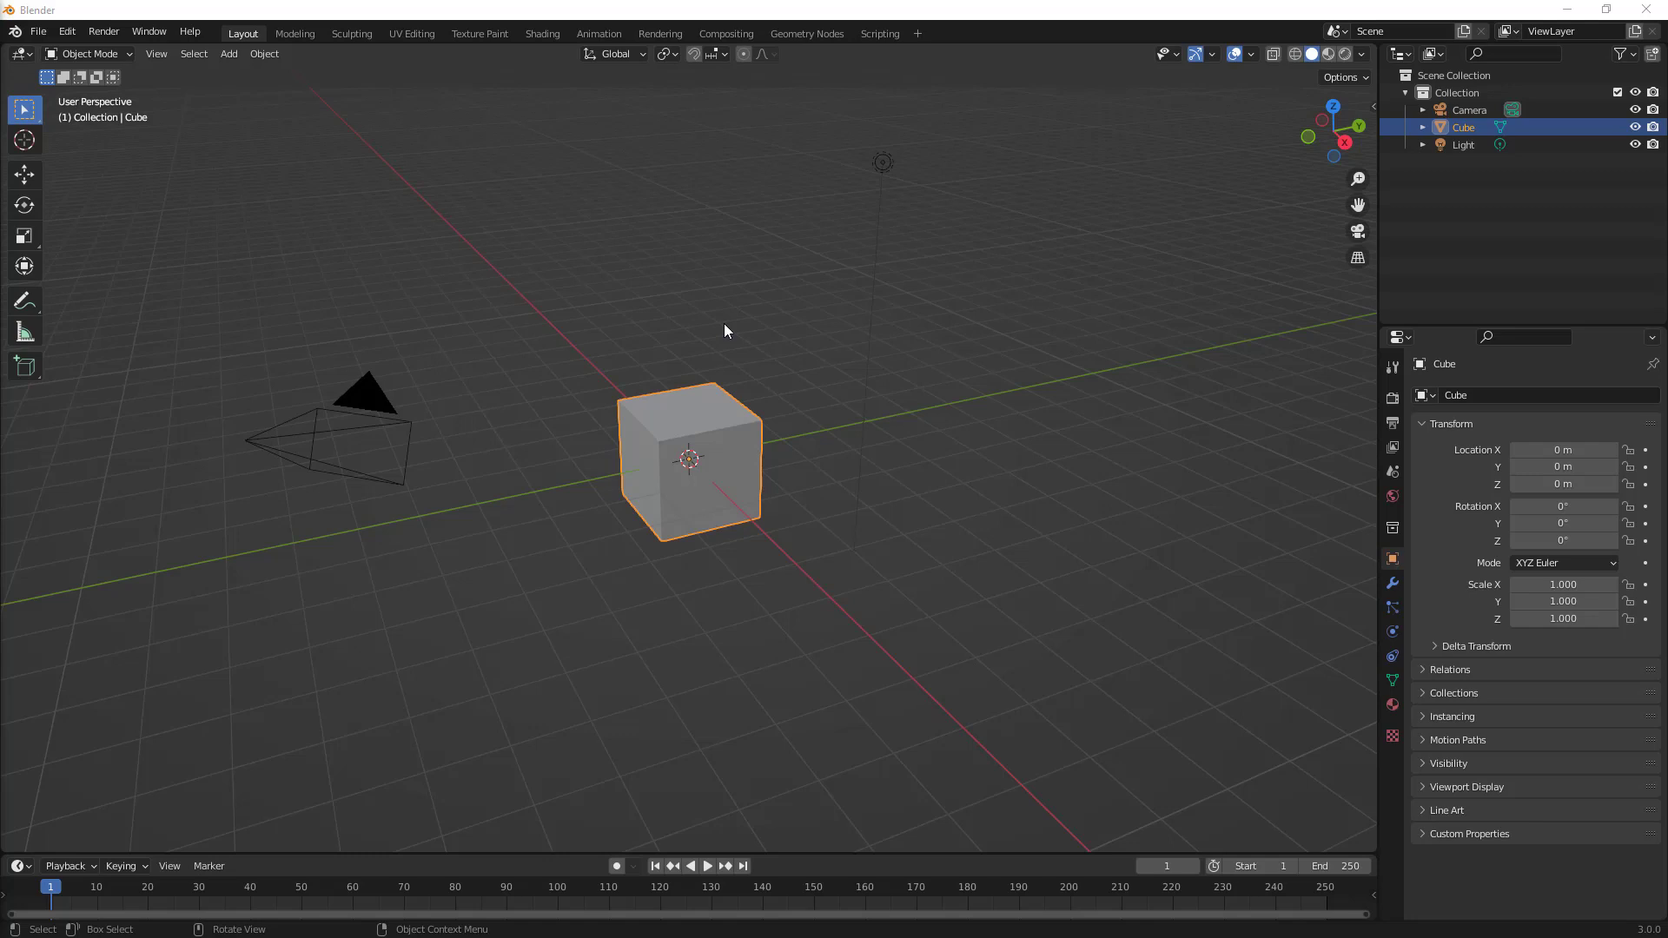
Hide the camera and the light in the viewport, leaving the cube shown
{"action": "left_click", "coordinate": [1636, 111]}
{"action": "left_click", "coordinate": [1635, 144]}
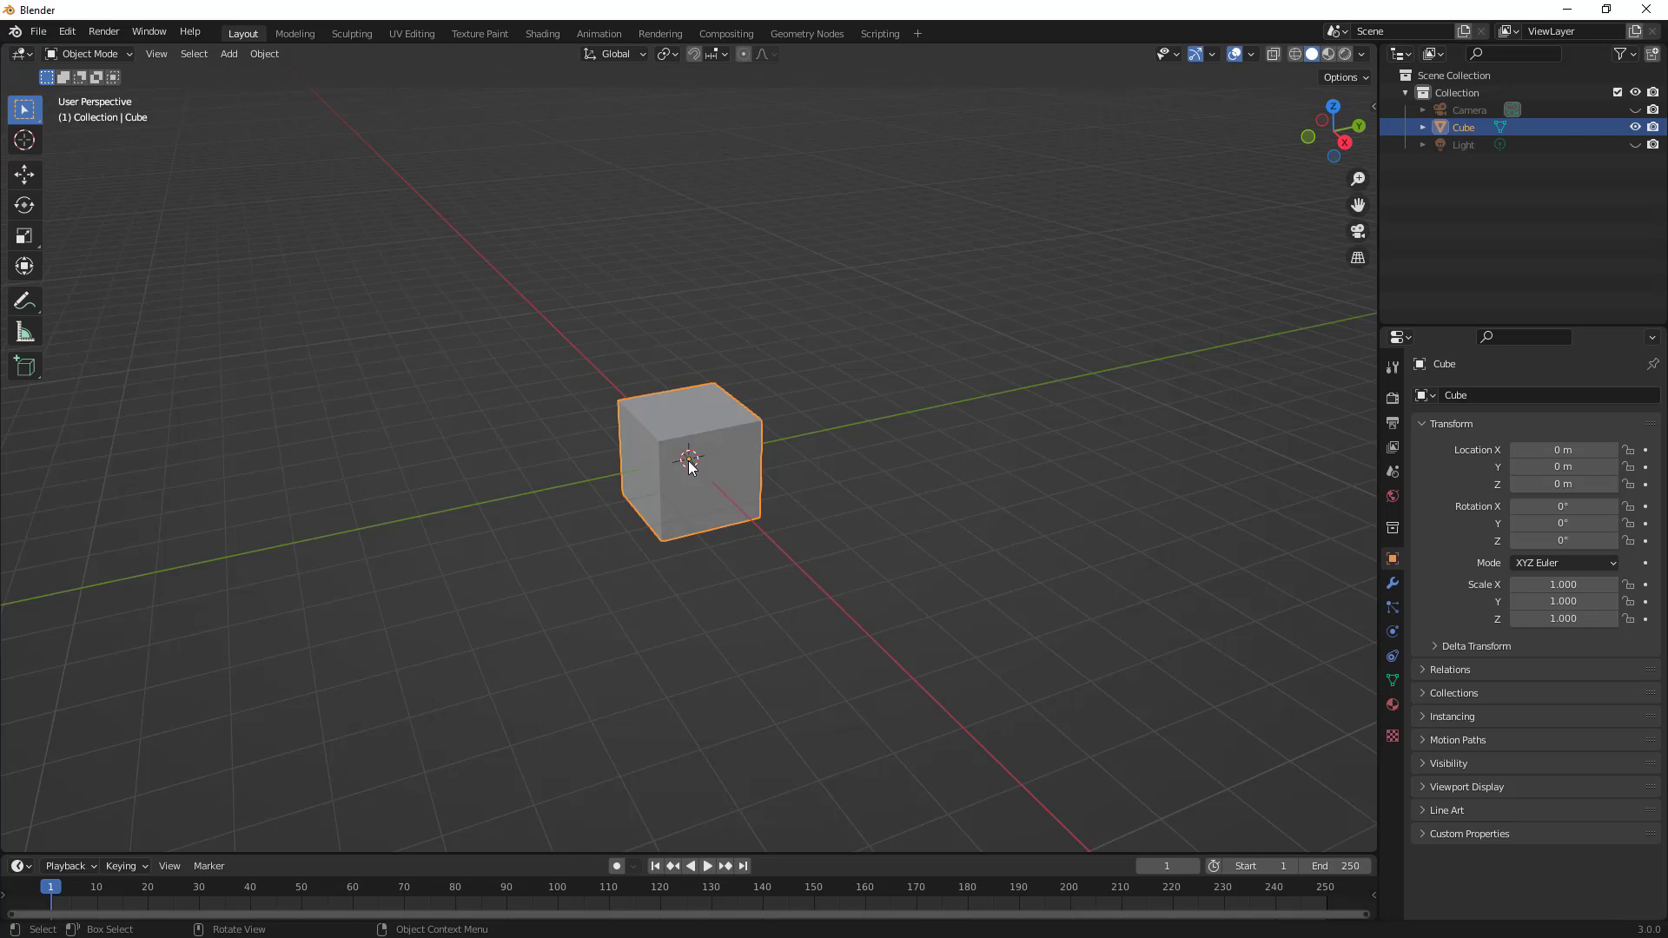
{"action": "key", "text": "g"}
{"action": "key", "text": "r"}
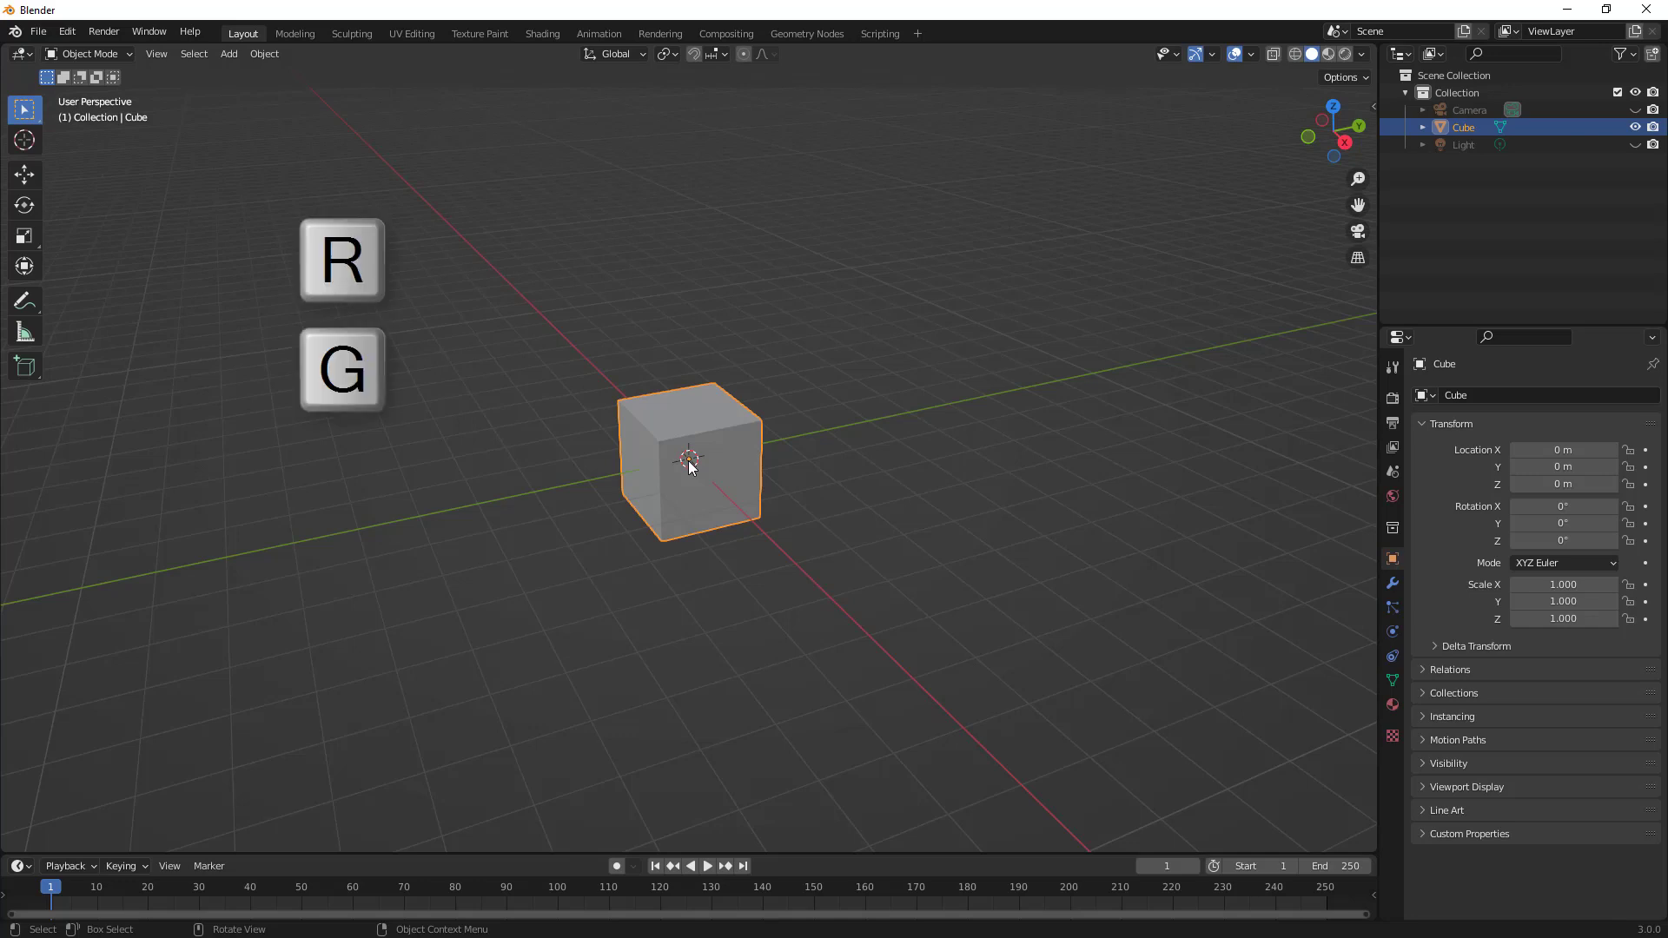
{"action": "key", "text": "s"}
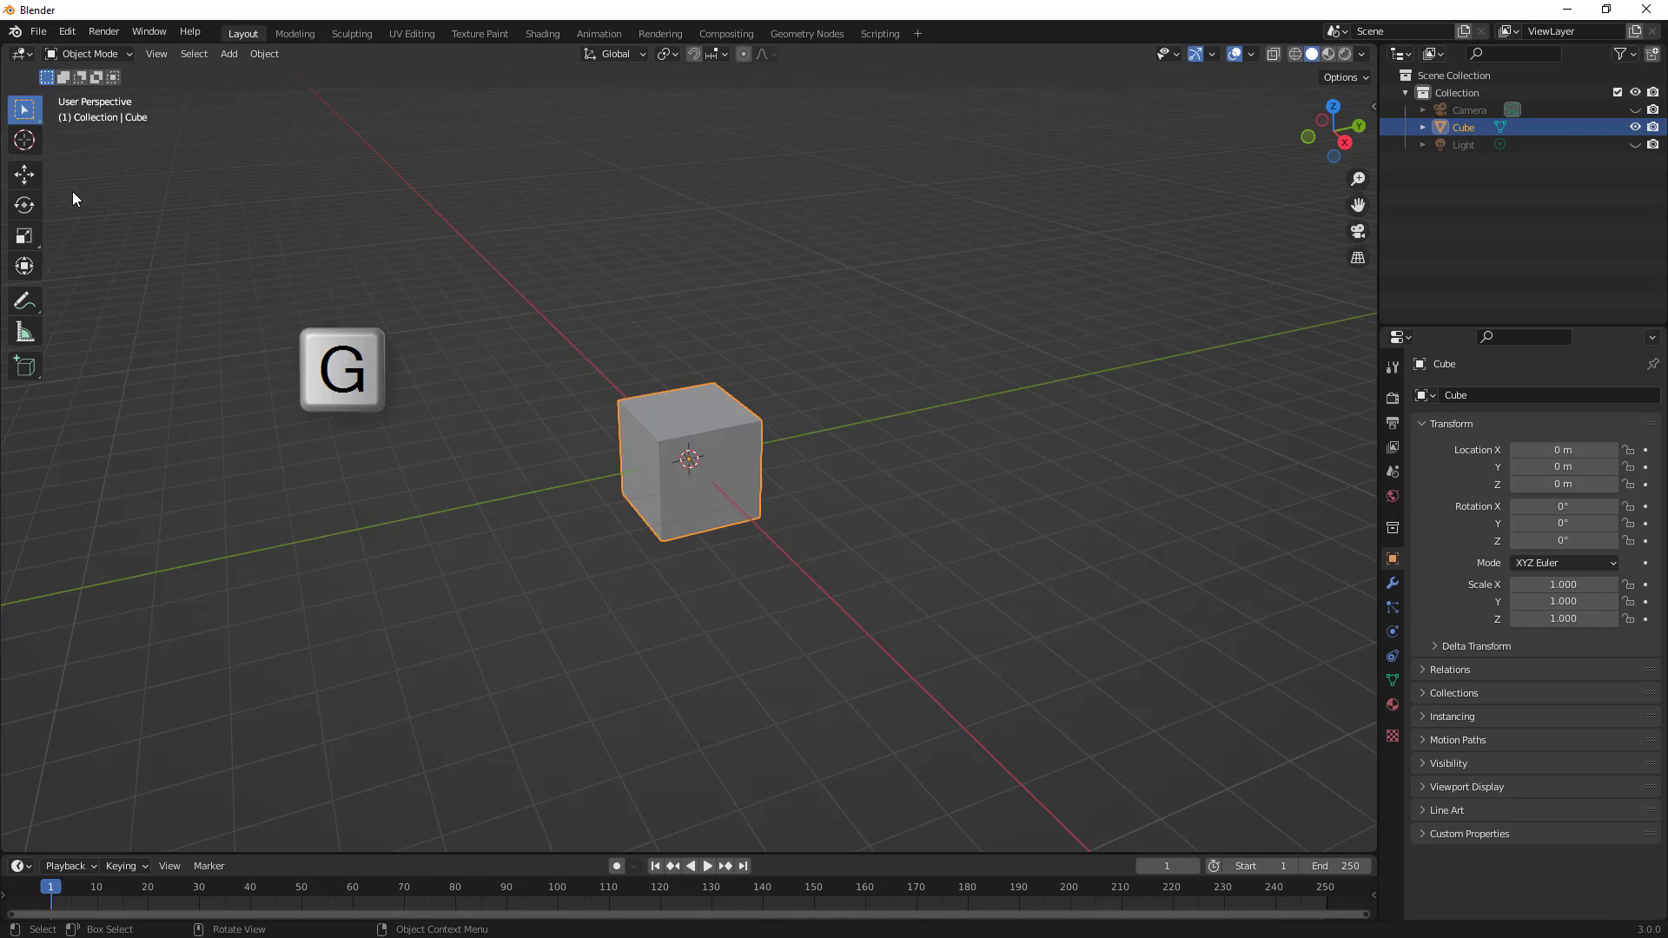
Move the cube with the Move tool about 3.58 m along the positive Y axis
{"action": "left_click", "coordinate": [23, 176]}
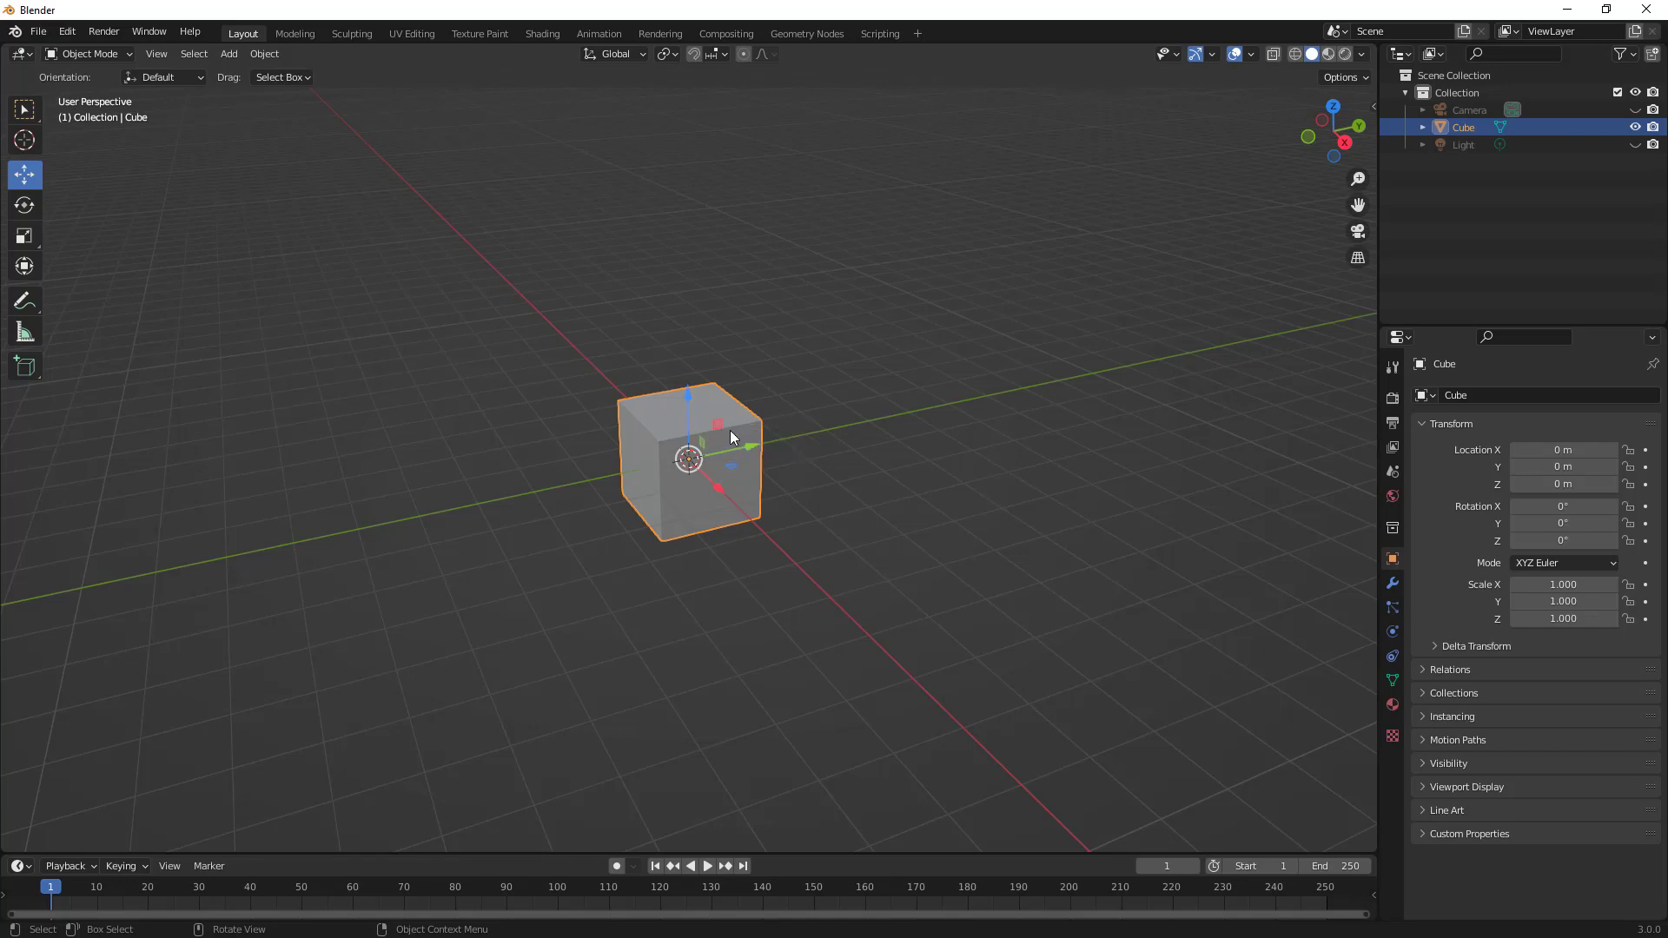
{"action": "left_click_drag", "start_coordinate": [731, 450], "coordinate": [898, 422]}
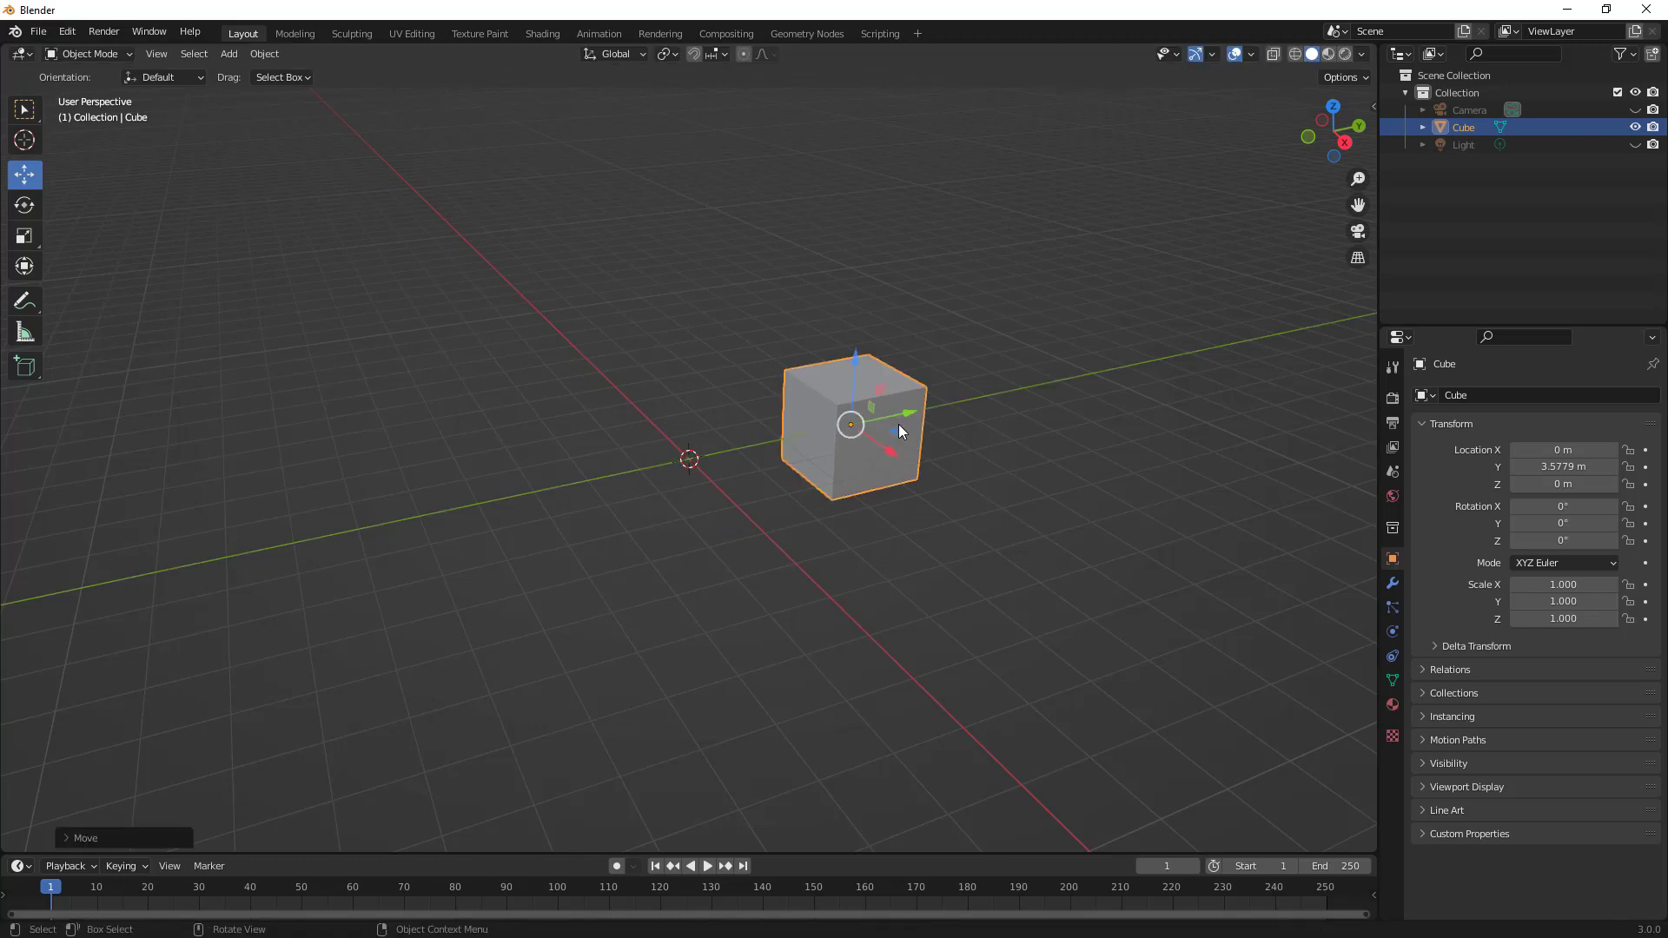
Rotate the cube freely with the Rotate tool to about -22° X, 7° Y and -13° Z, and return to box selection
{"action": "left_click", "coordinate": [27, 209]}
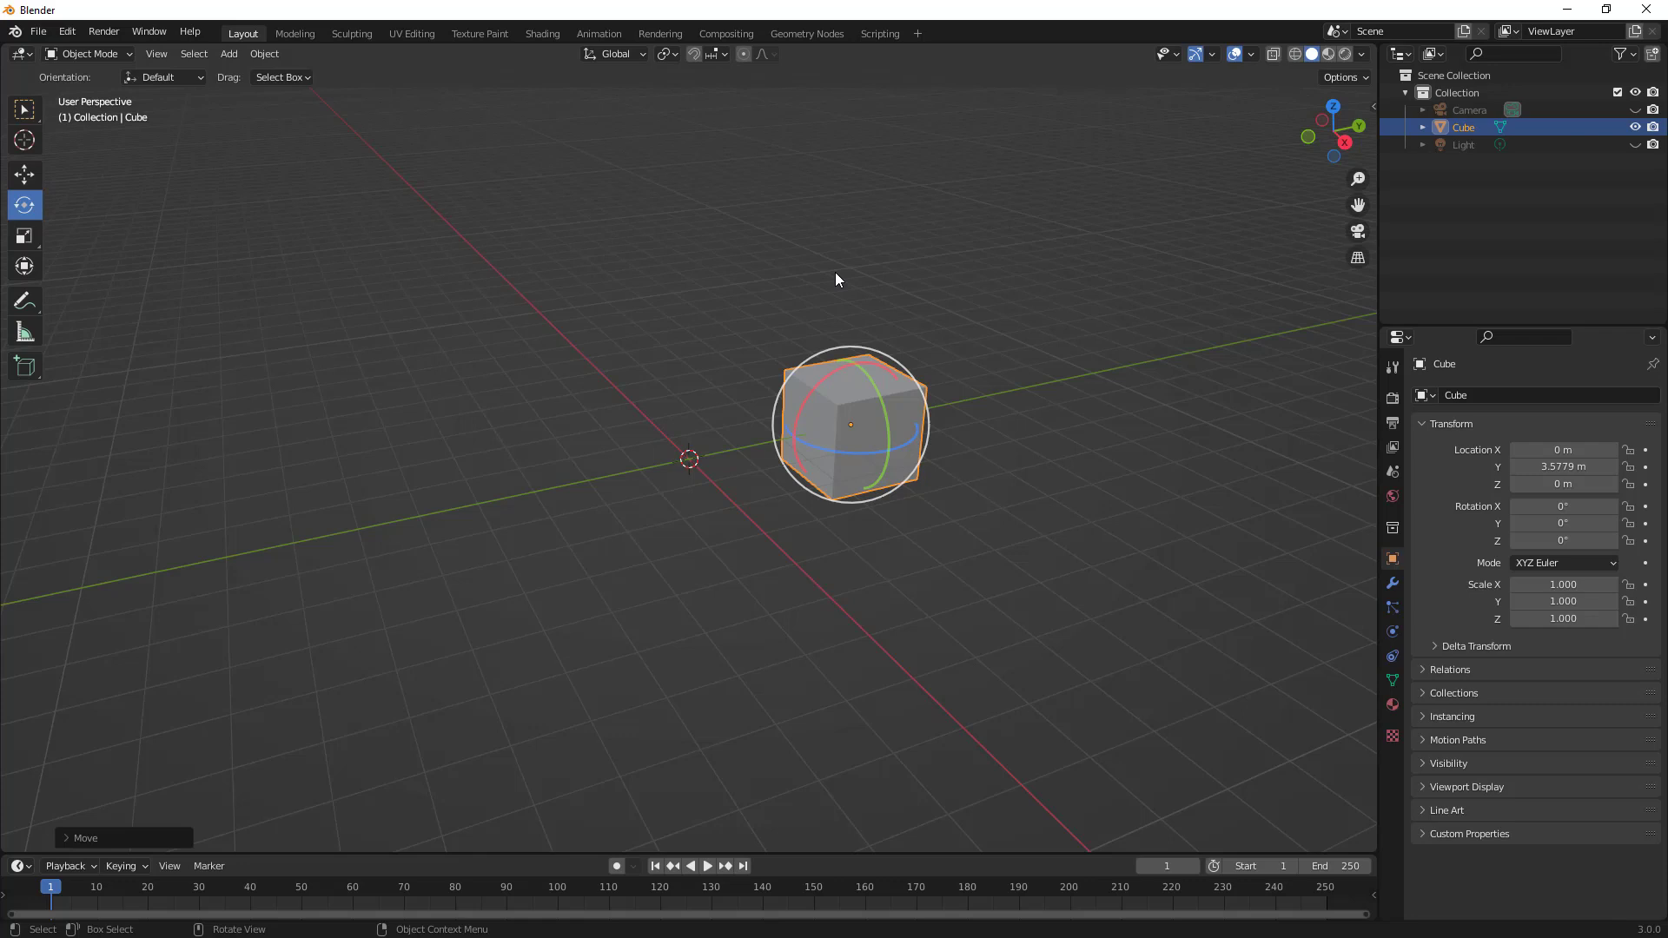
{"action": "key", "text": "r"}
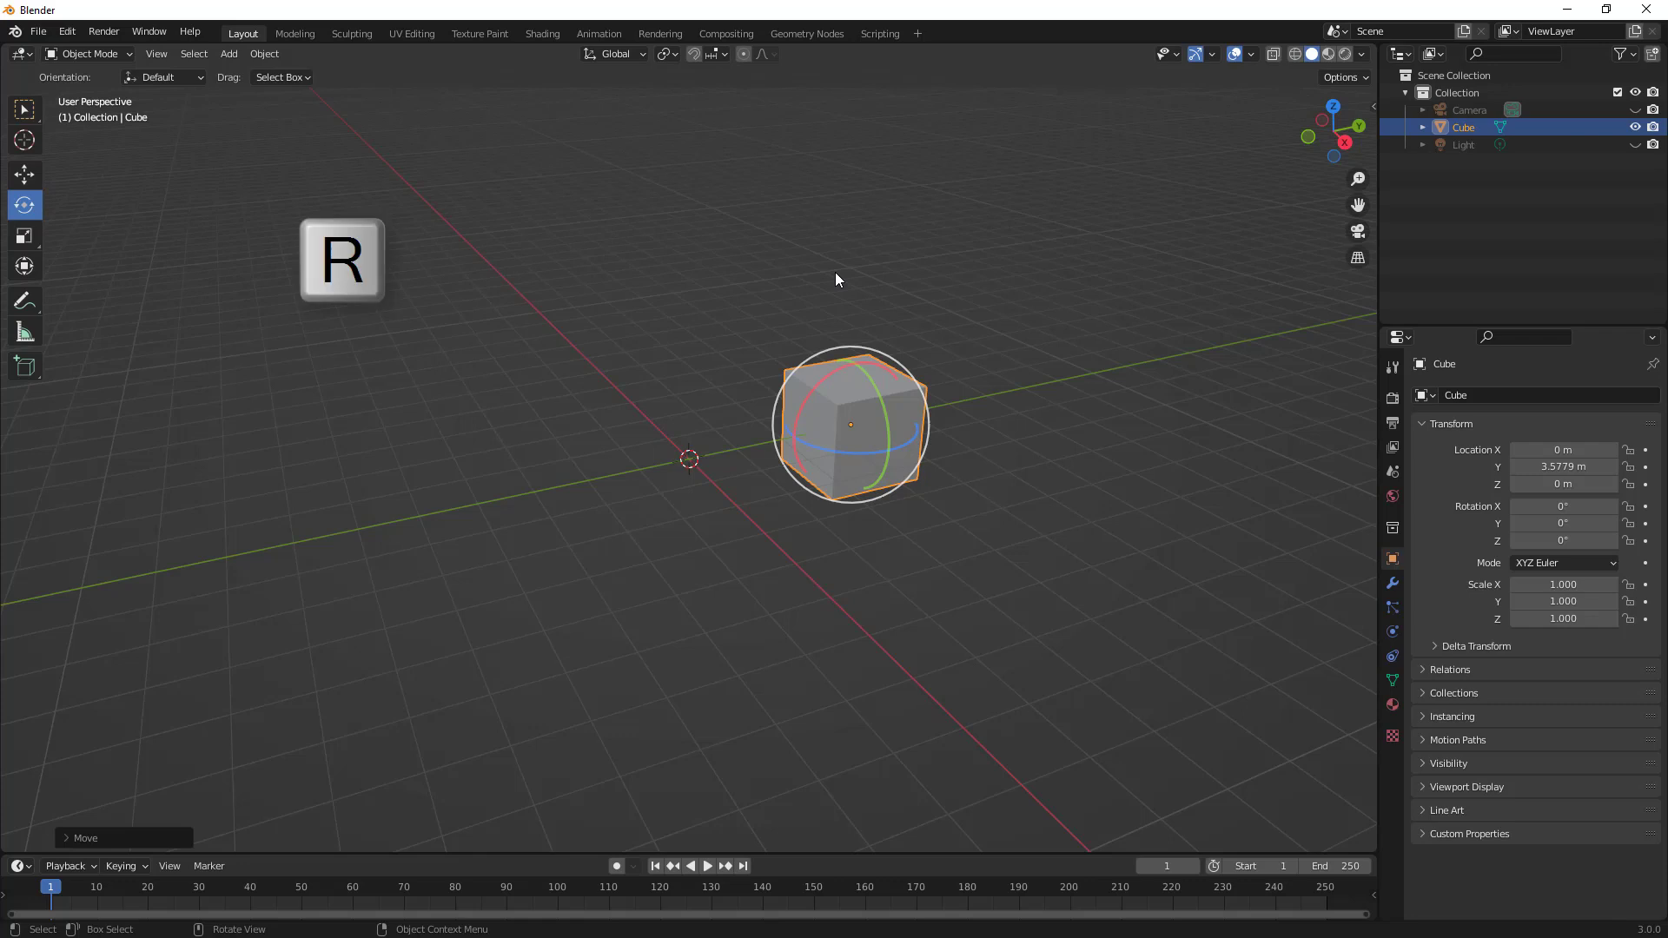
{"action": "key", "text": "x"}
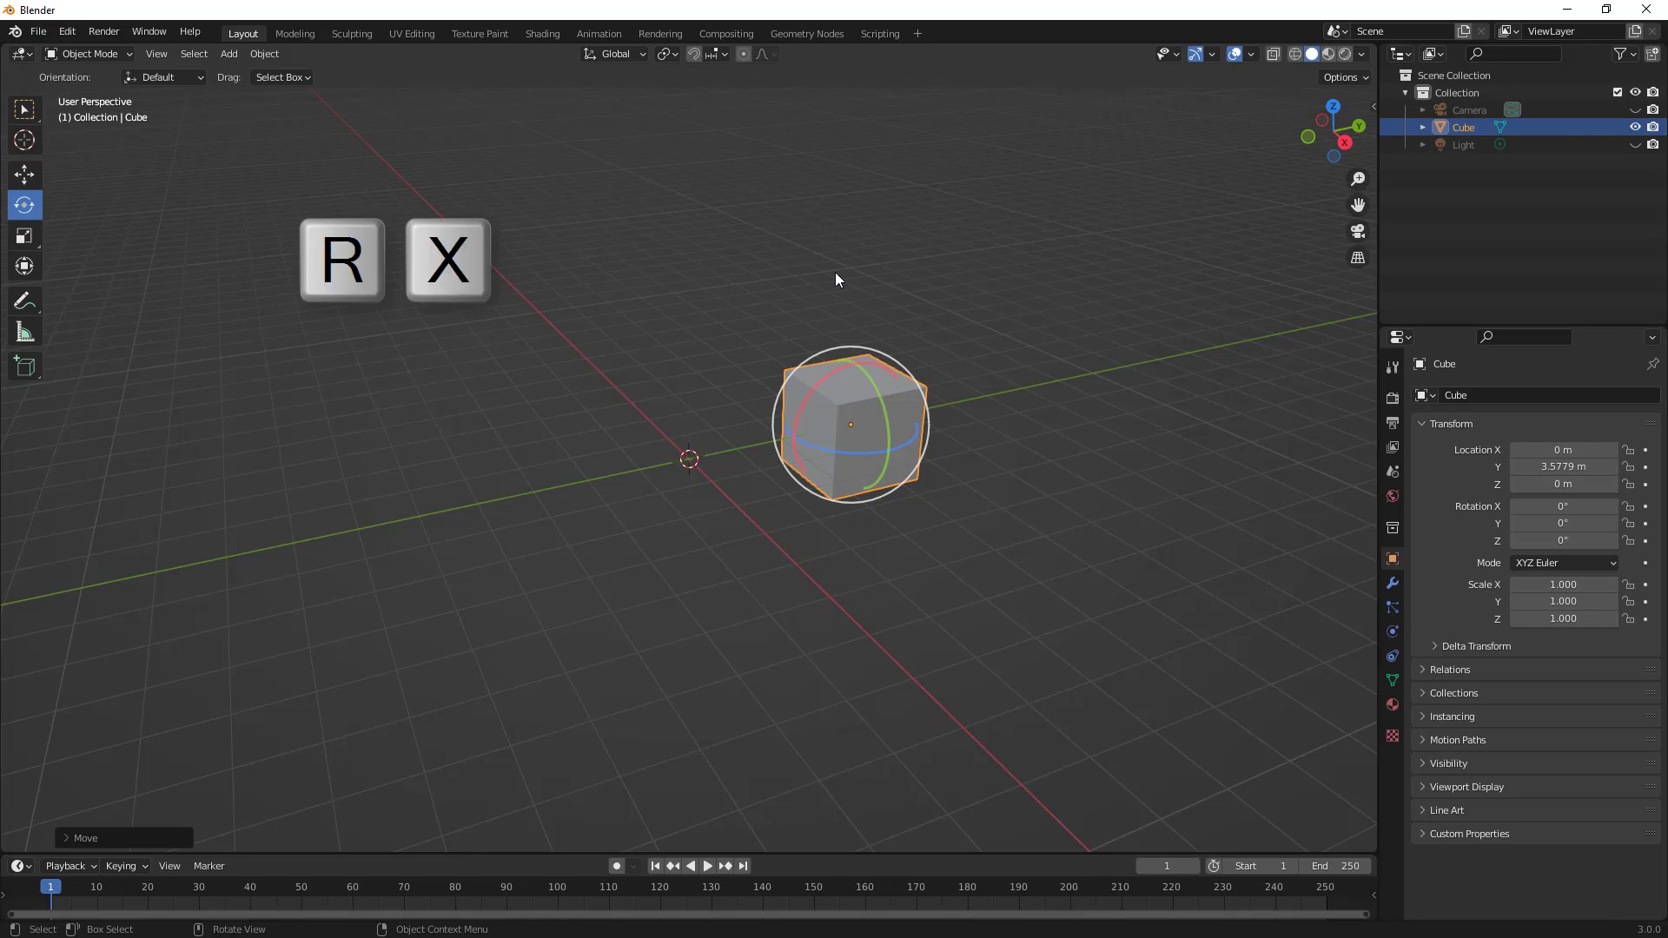
{"action": "left_click_drag", "start_coordinate": [841, 345], "coordinate": [880, 340]}
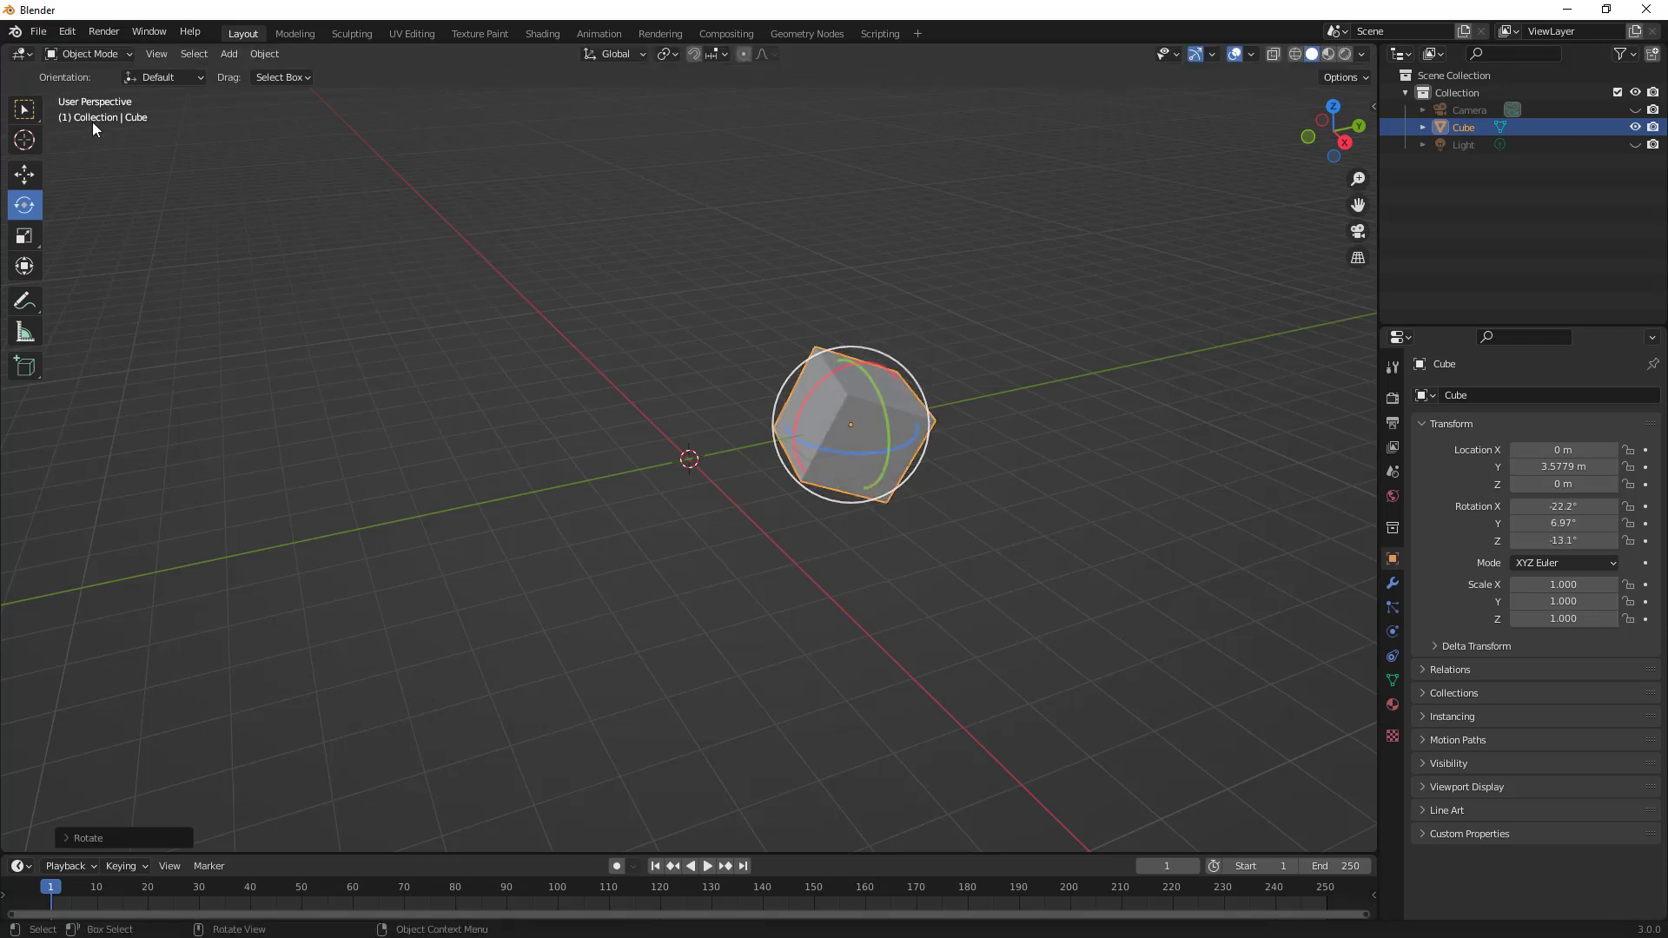
{"action": "left_click", "coordinate": [24, 110]}
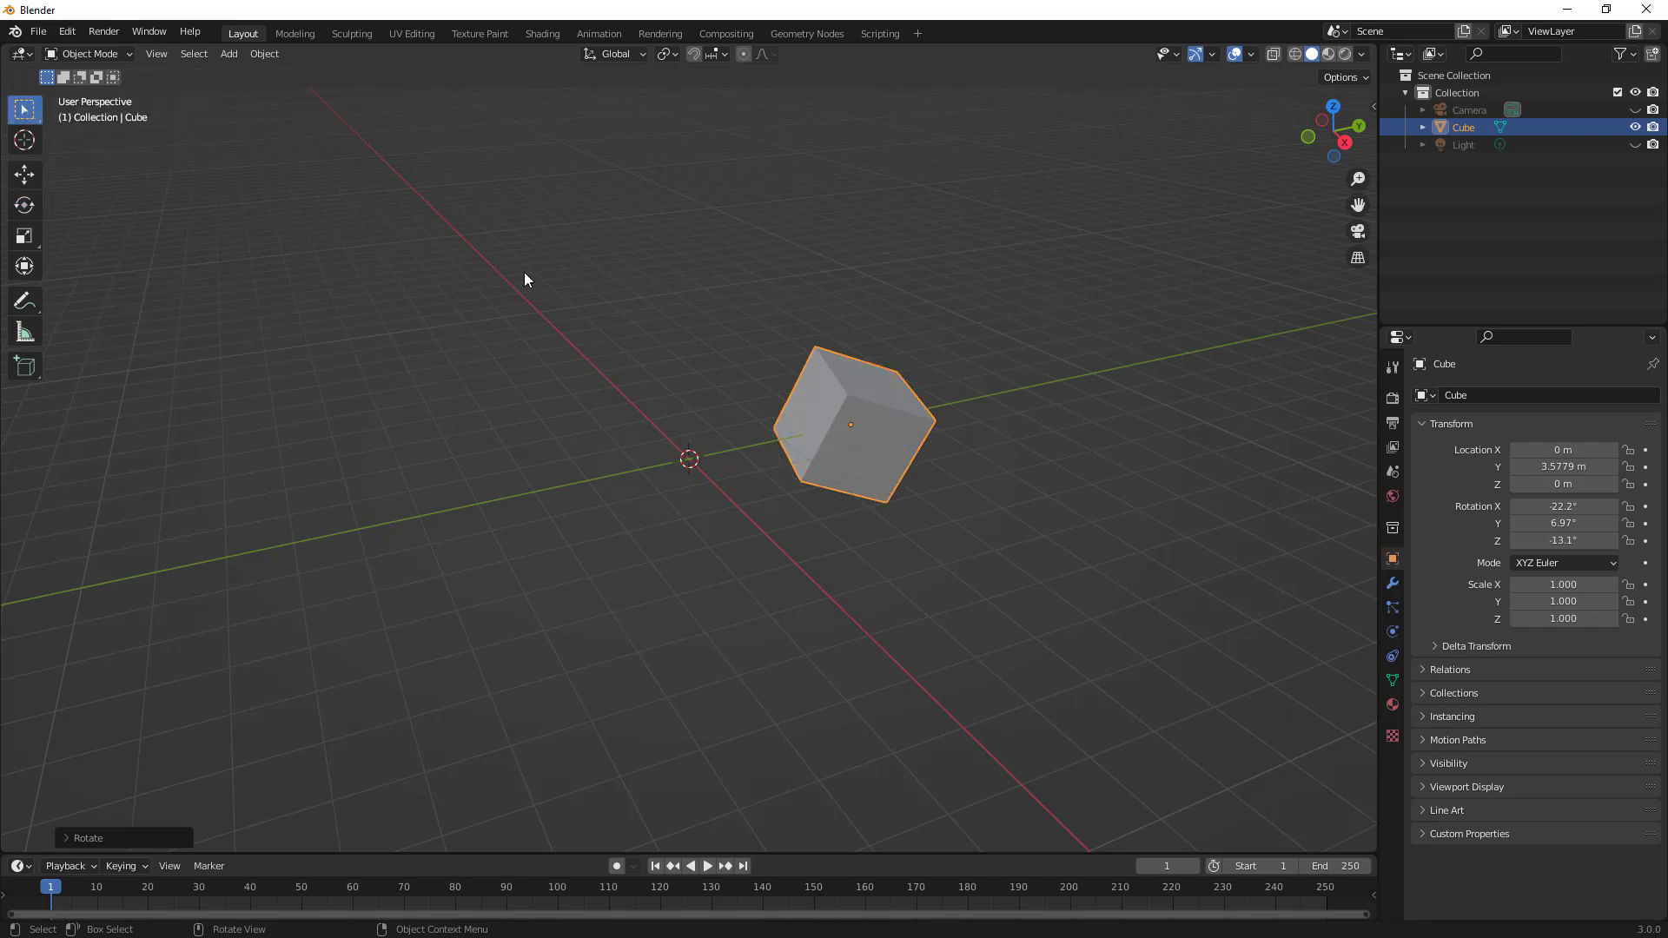
Switch the viewport to the right orthographic view
{"action": "middle_click_drag", "start_coordinate": [830, 425], "coordinate": [823, 484]}
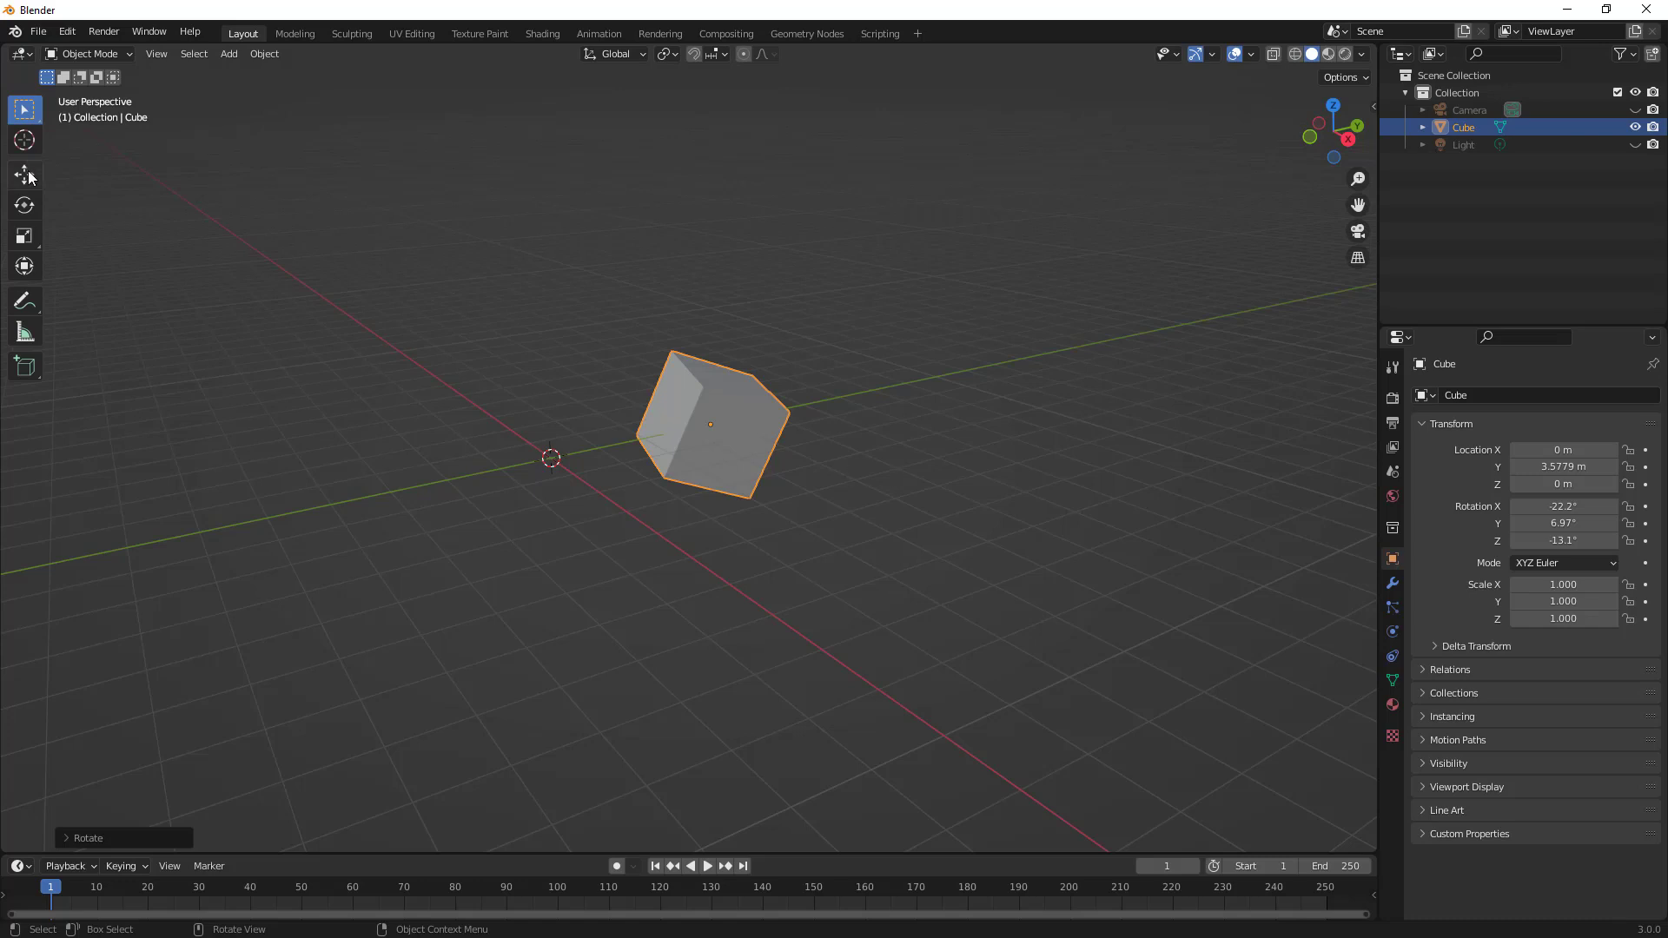
{"action": "key", "text": "g"}
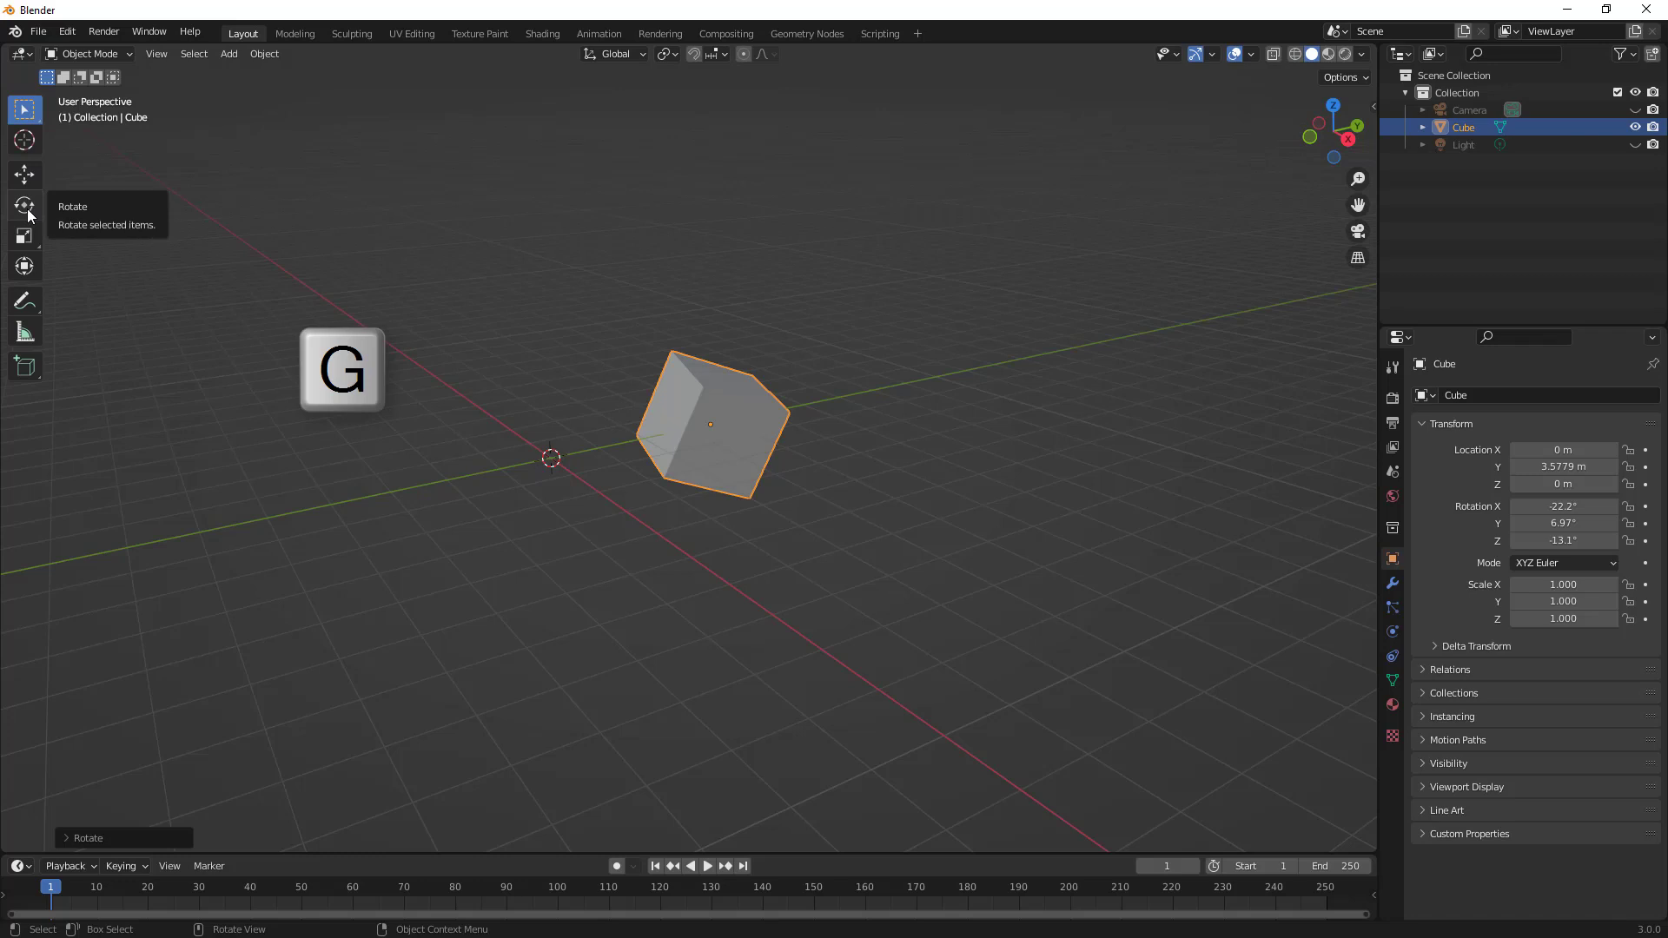
{"action": "key", "text": "r"}
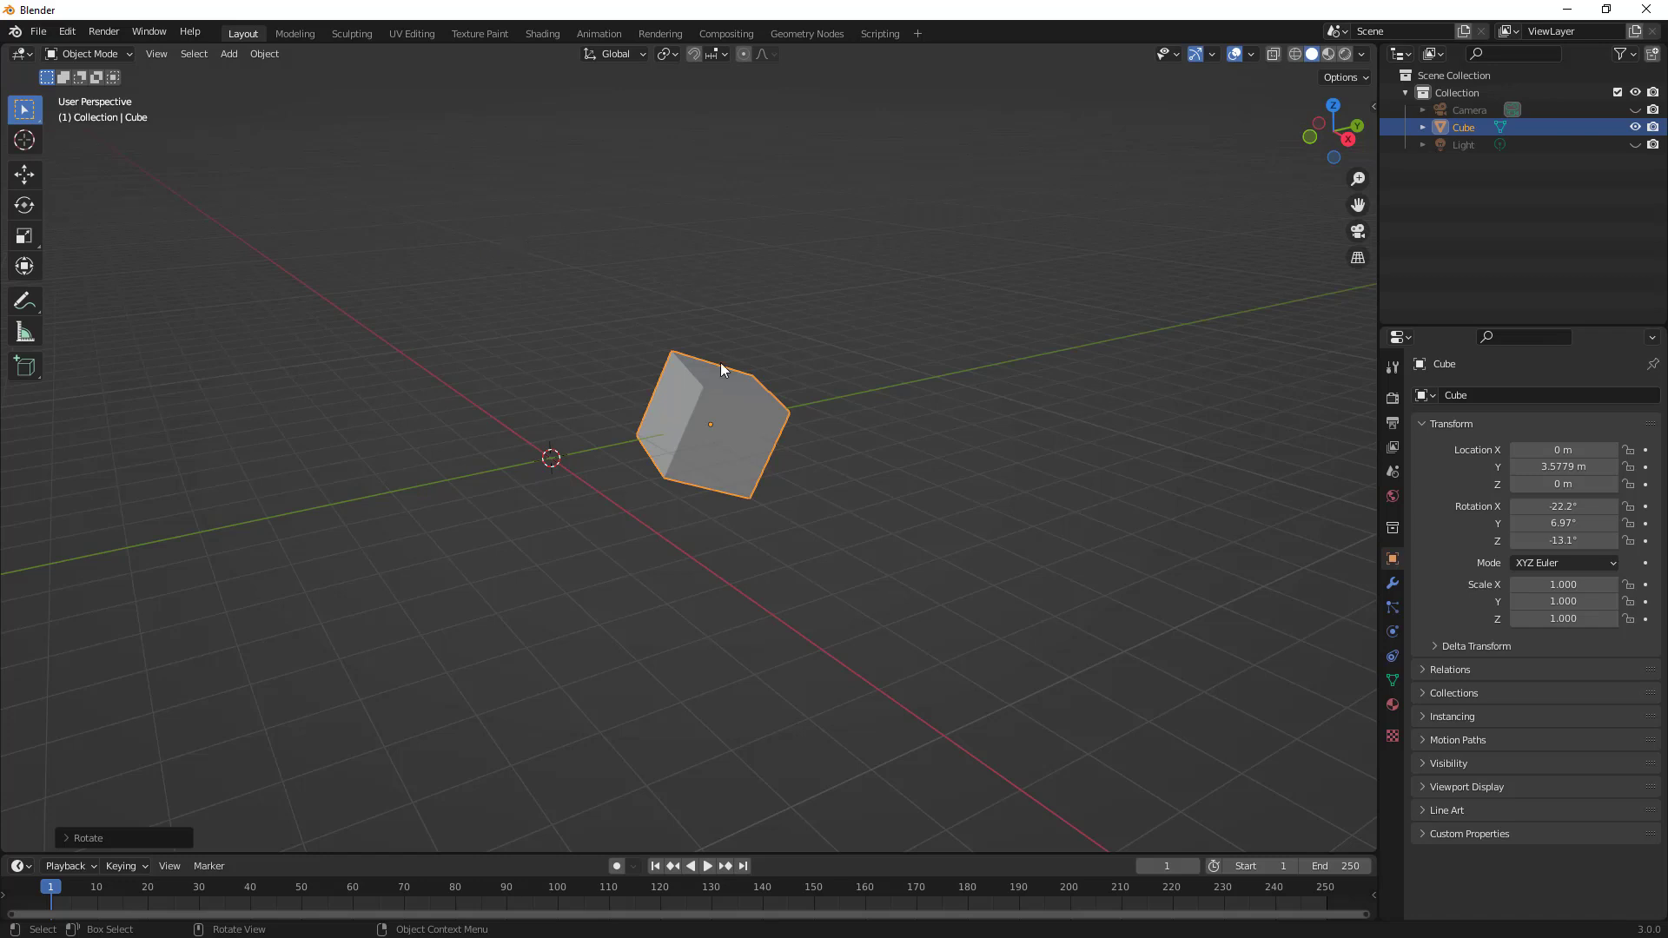
{"action": "left_click", "coordinate": [1347, 140]}
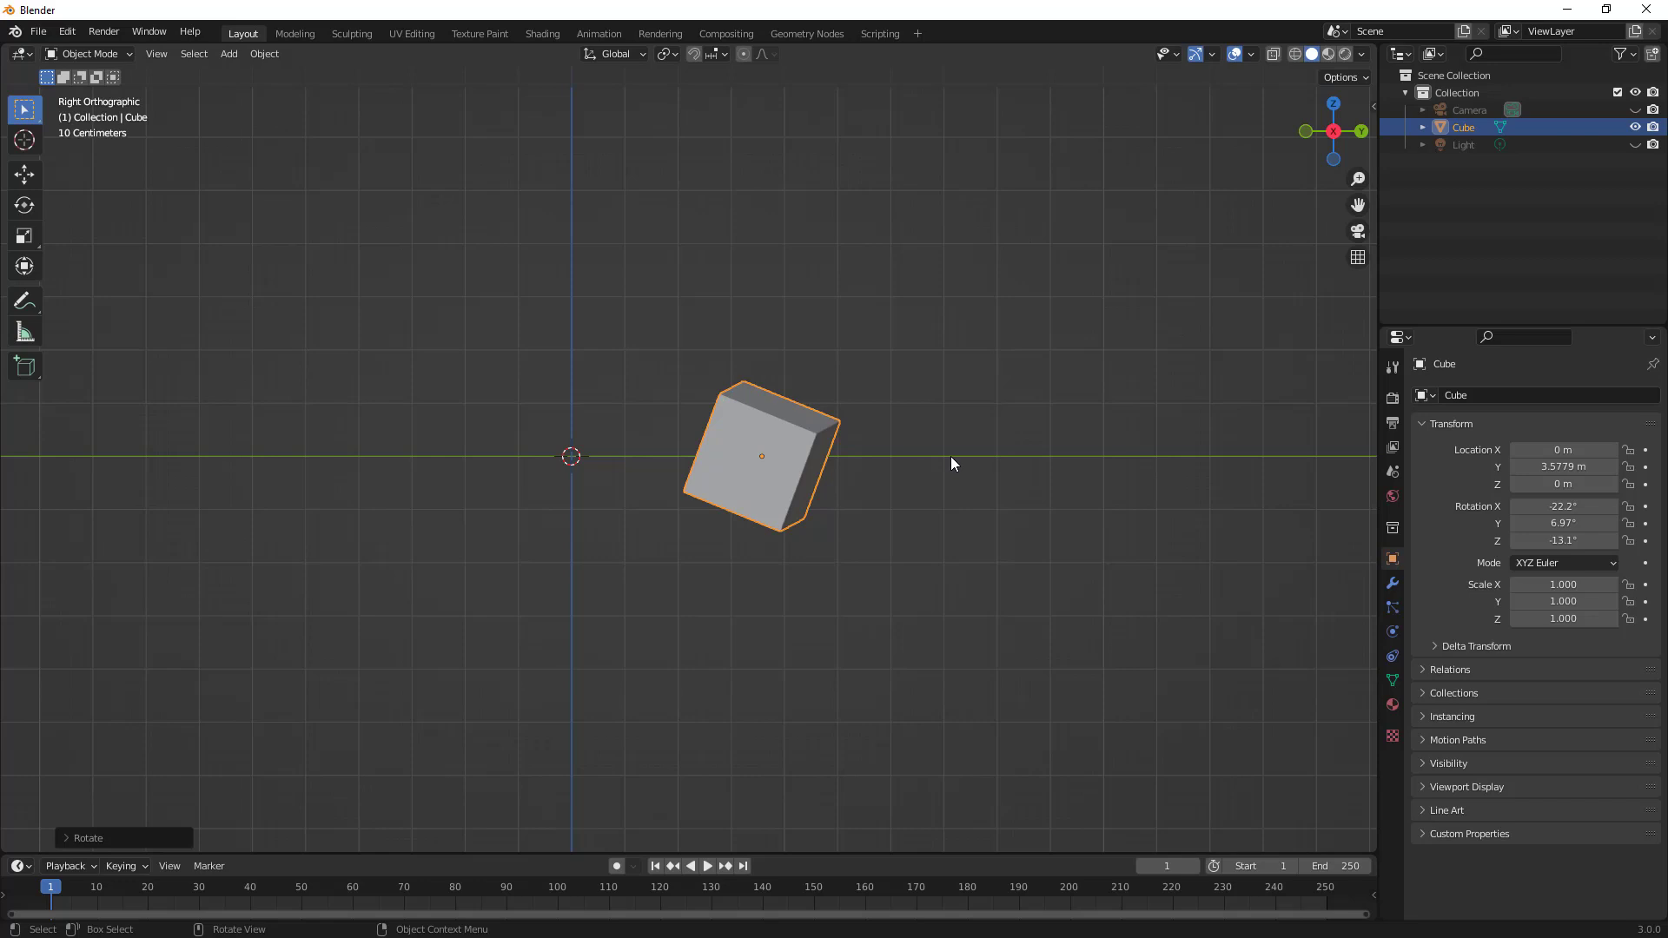
{"action": "key", "text": "s"}
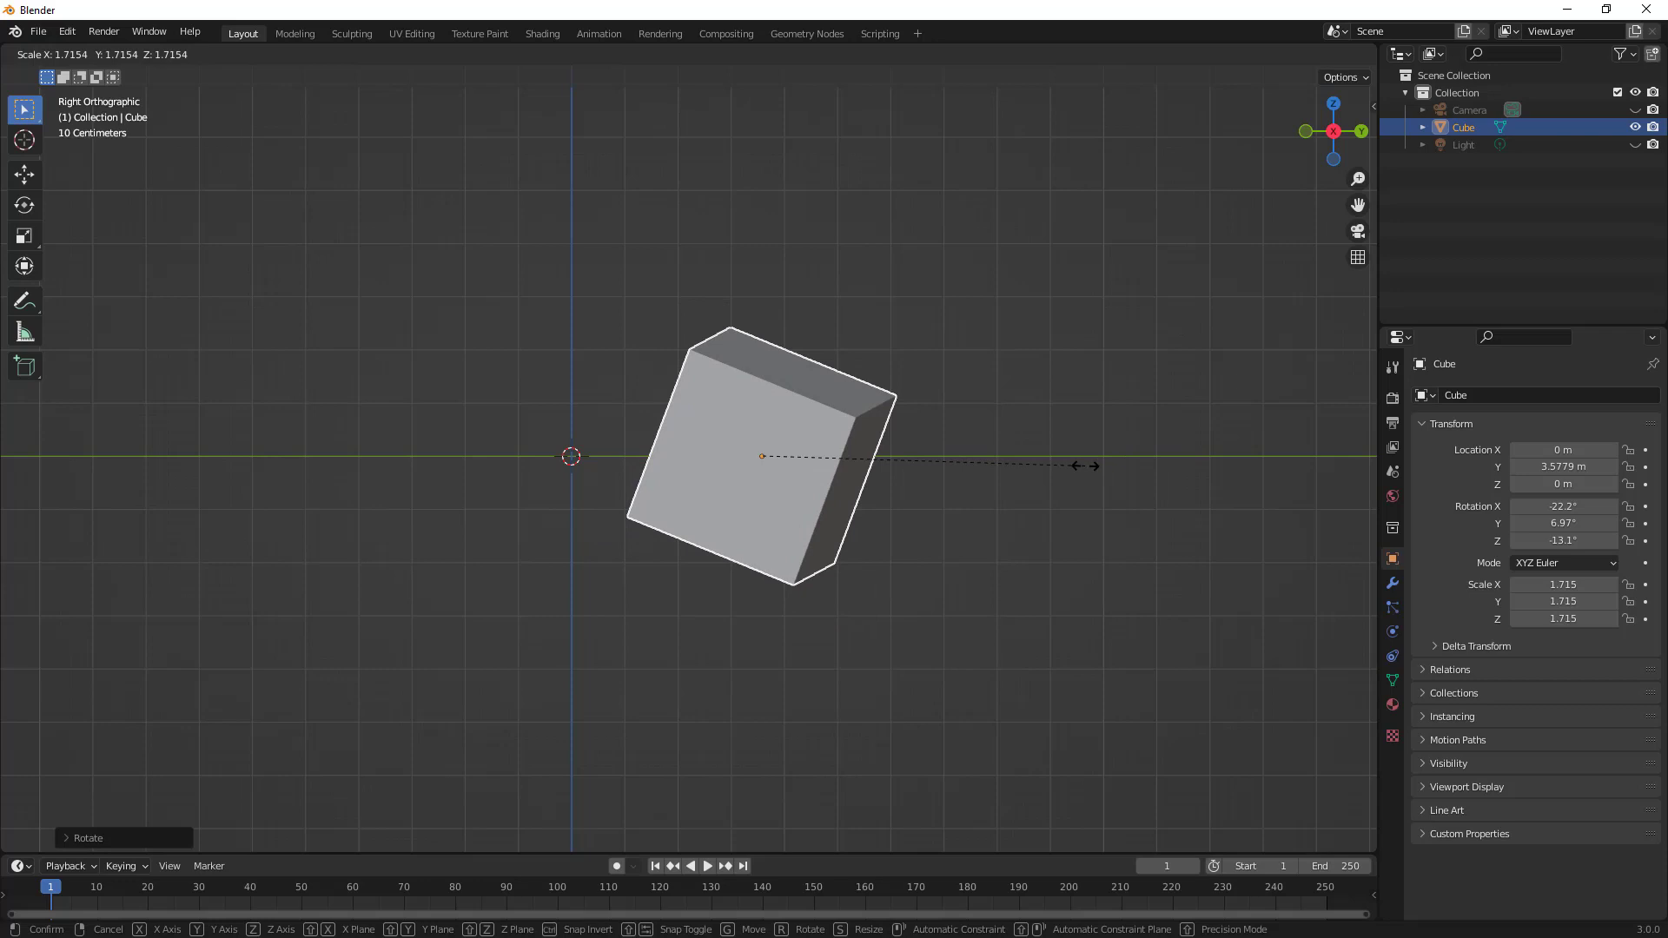
{"action": "key", "text": "z"}
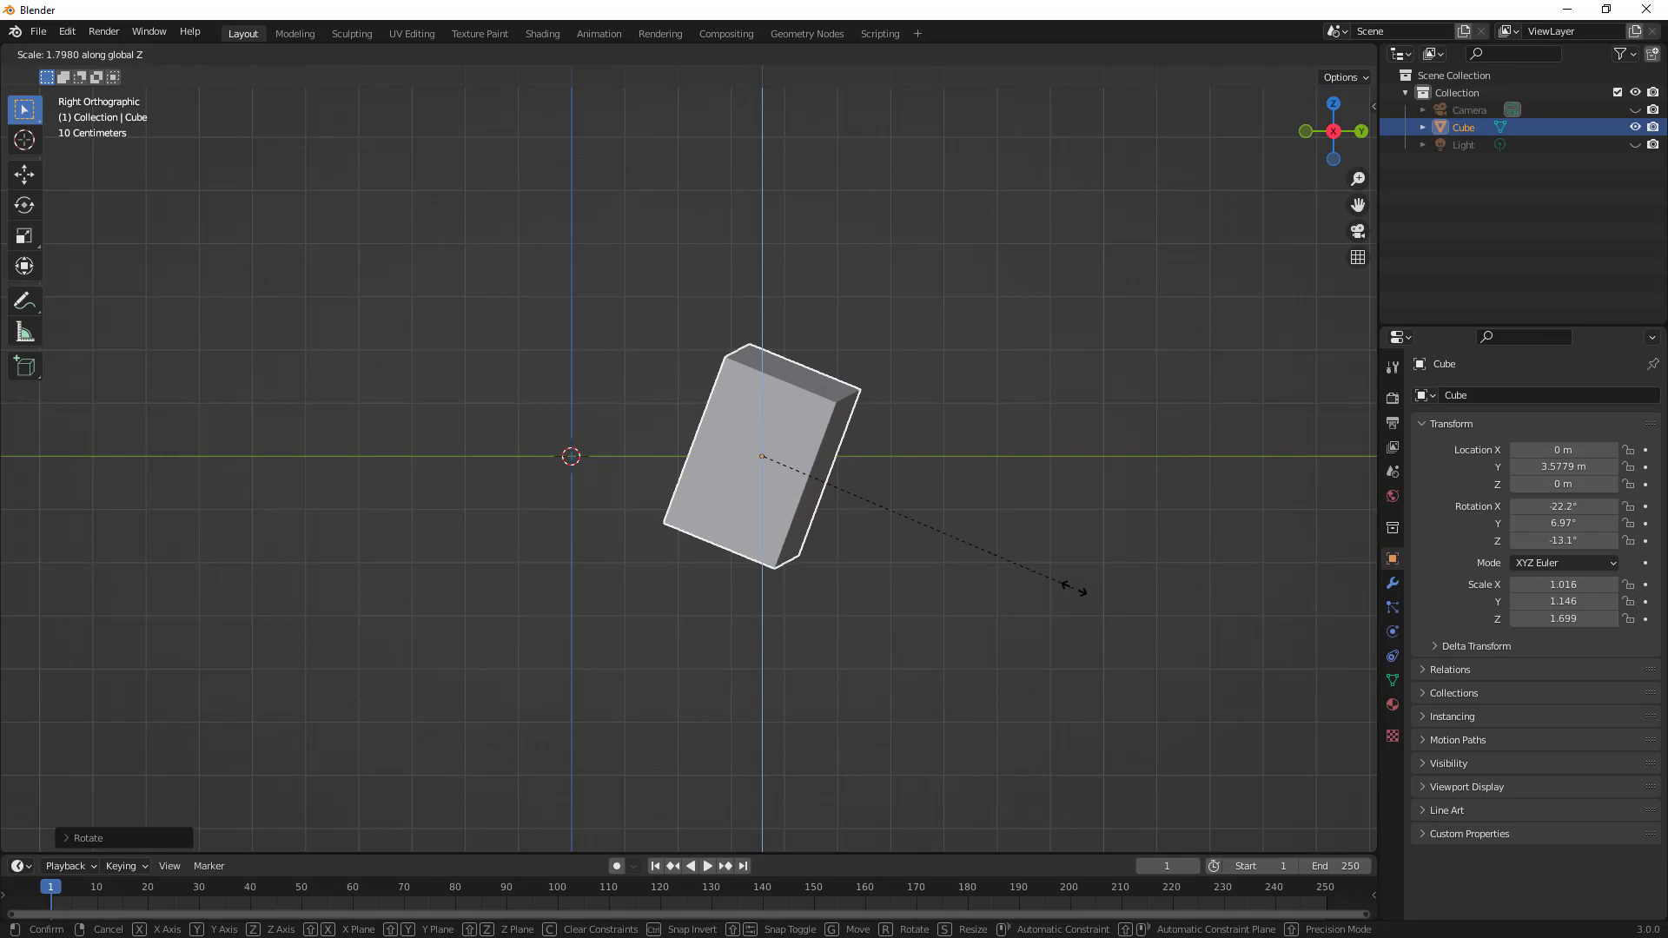
{"action": "key", "text": "Escape"}
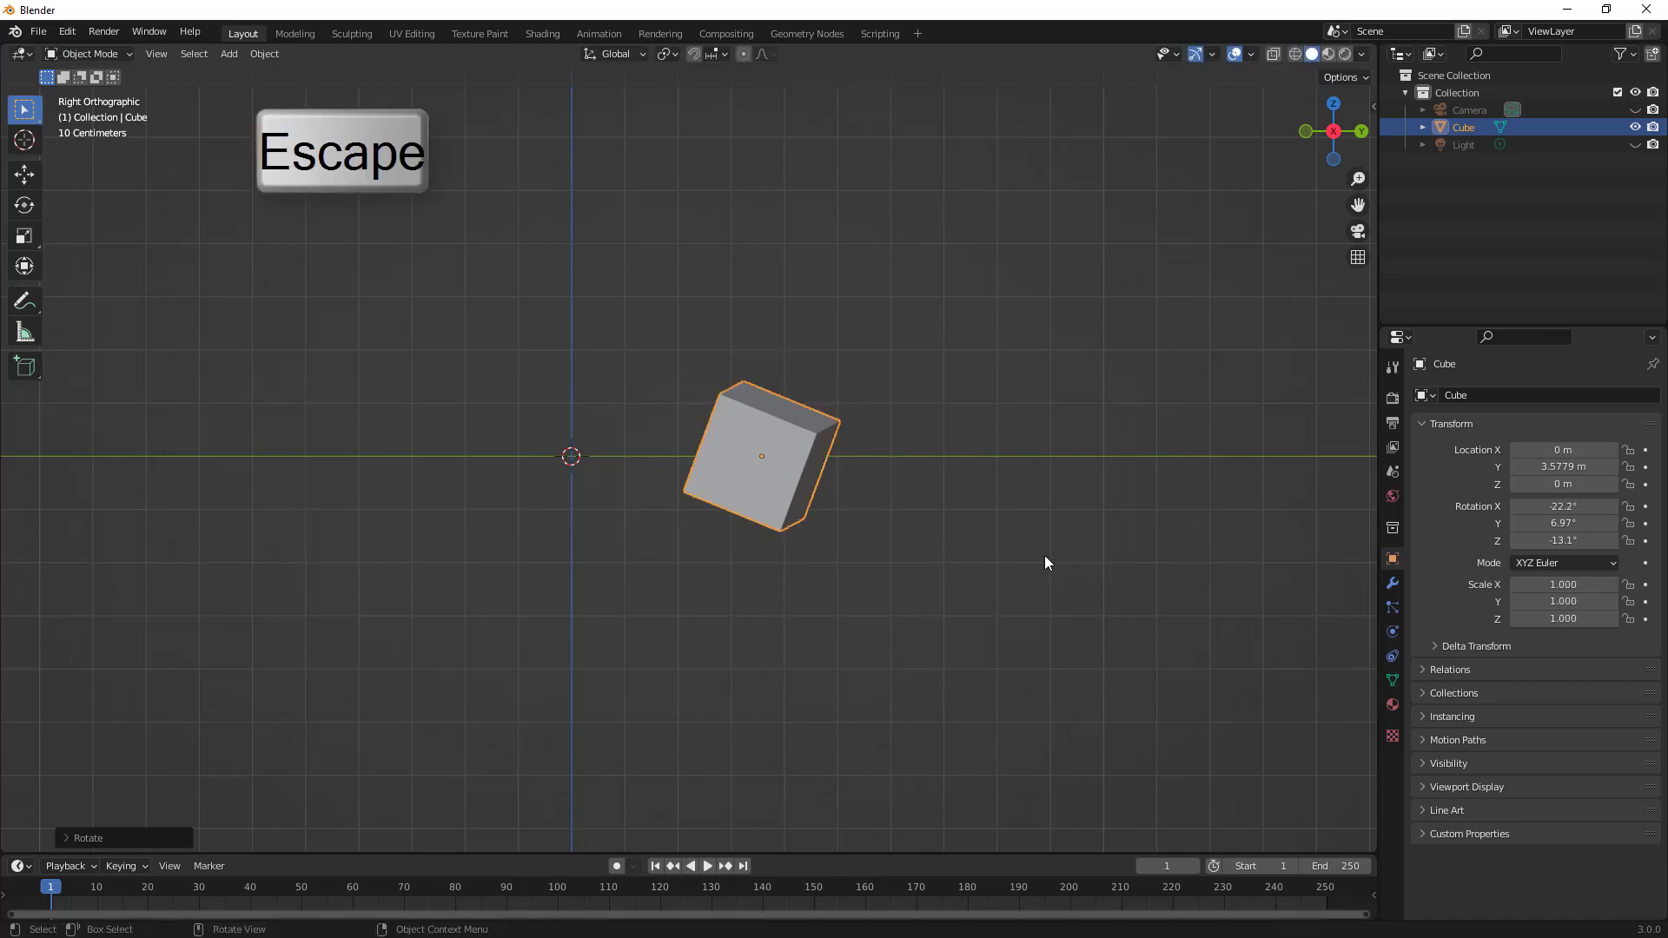
Set the transform orientation to Local and scale the cube along its Z axis to a Z scale of about 2.2
{"action": "left_click", "coordinate": [638, 54]}
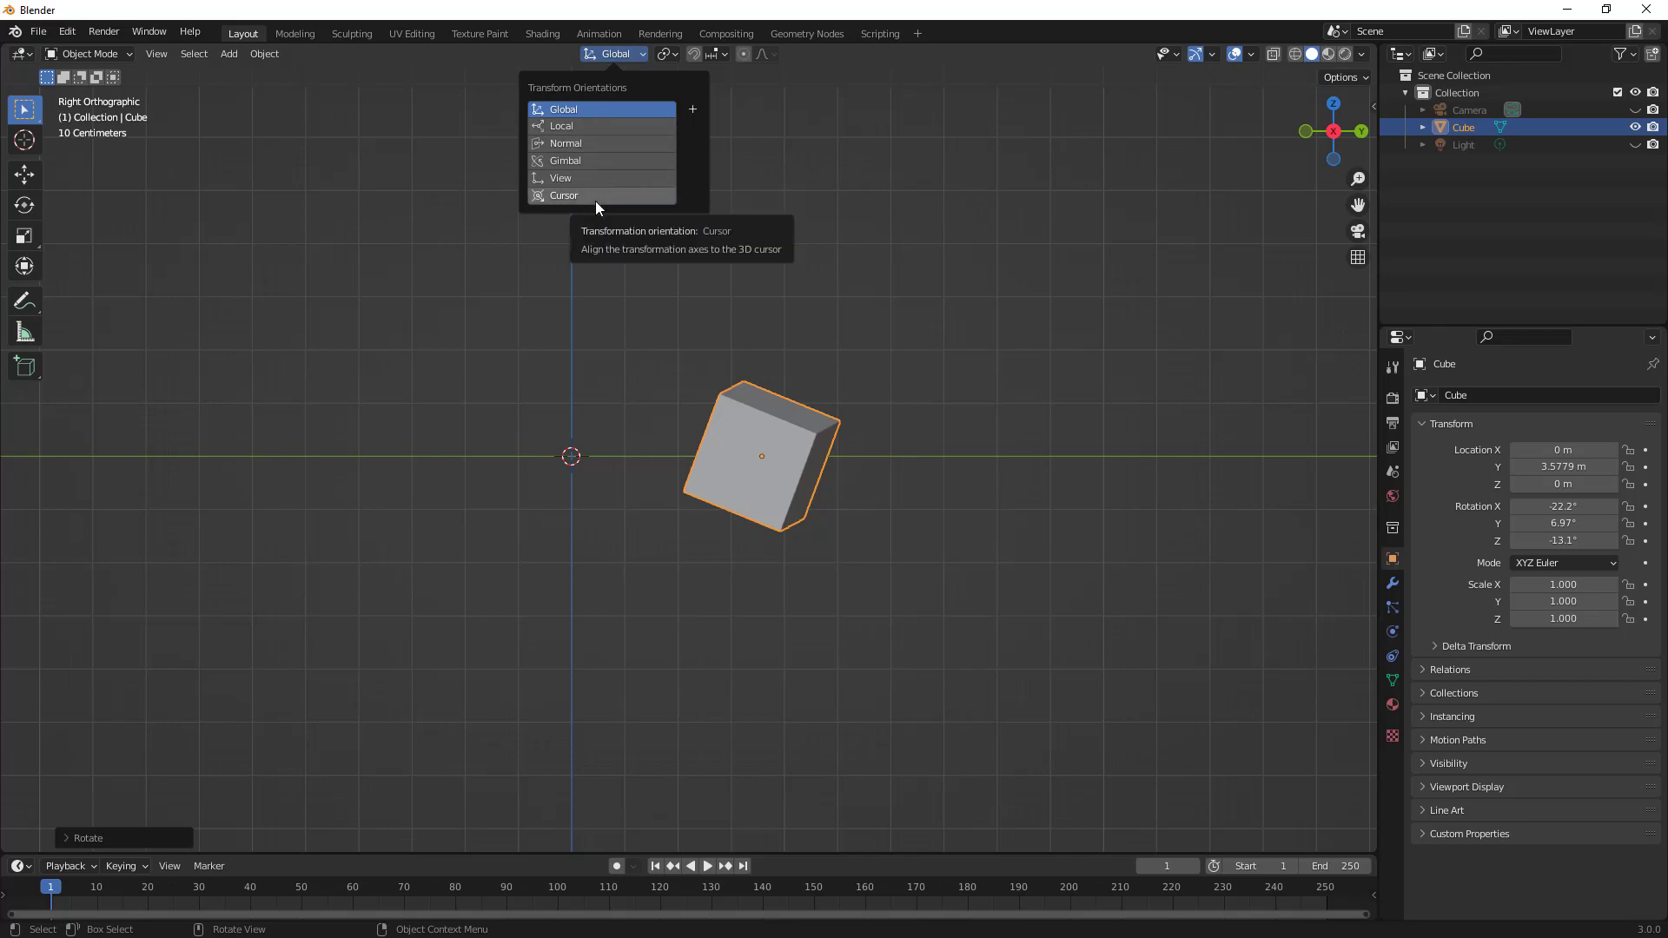
{"action": "left_click", "coordinate": [592, 125]}
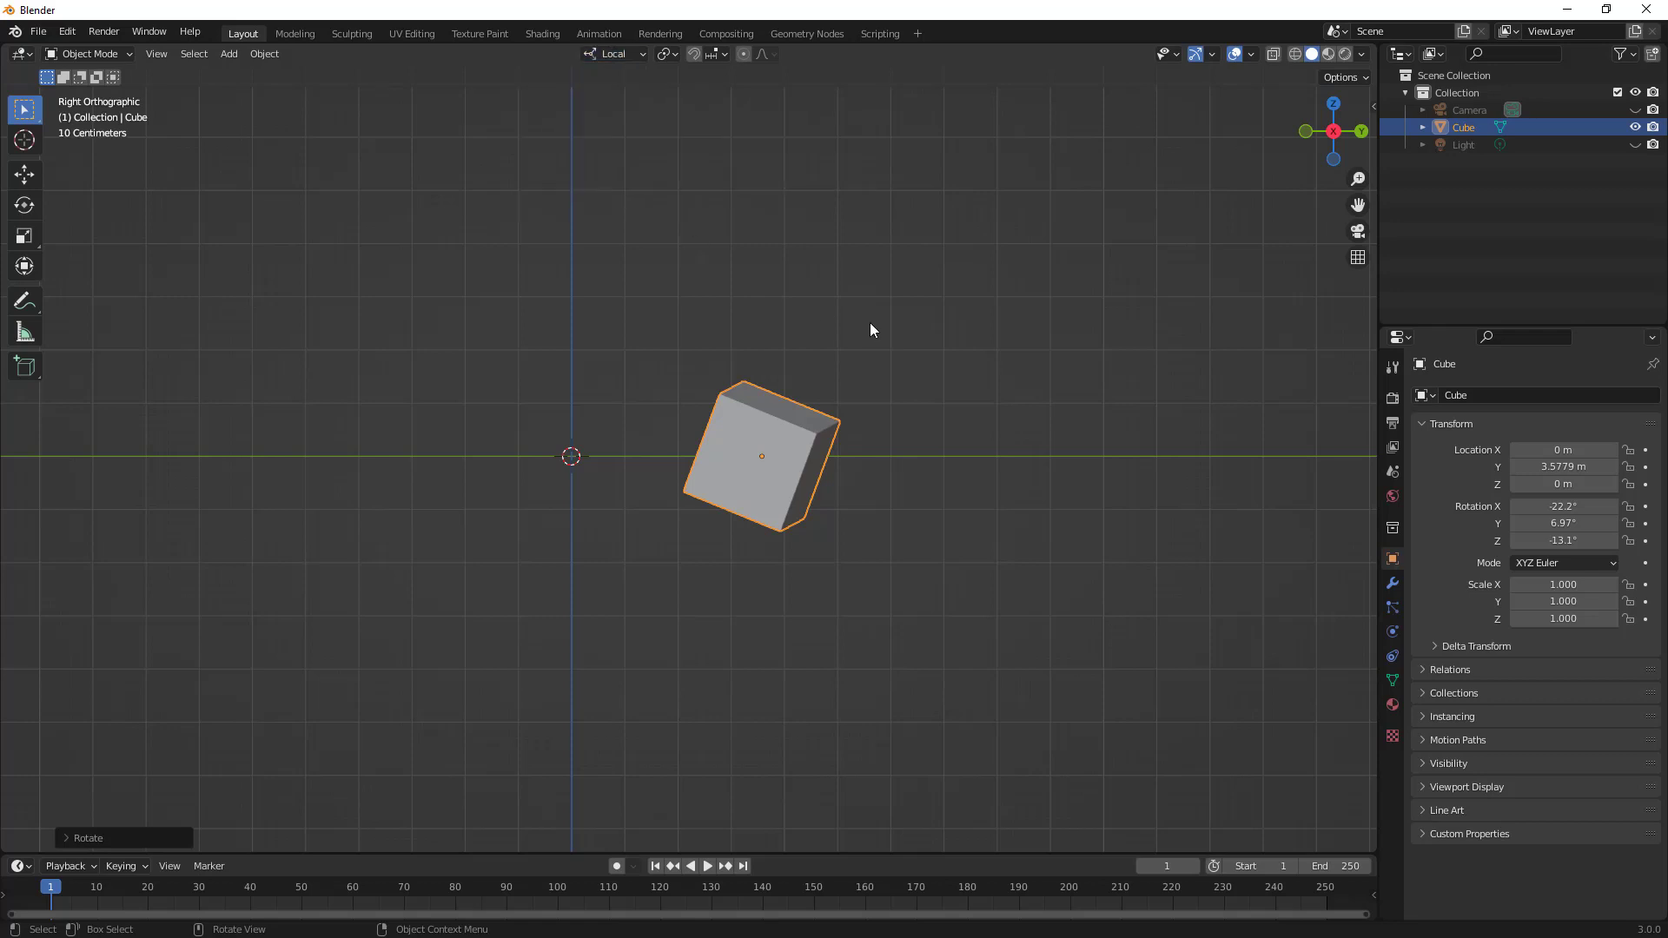
{"action": "key", "text": "s"}
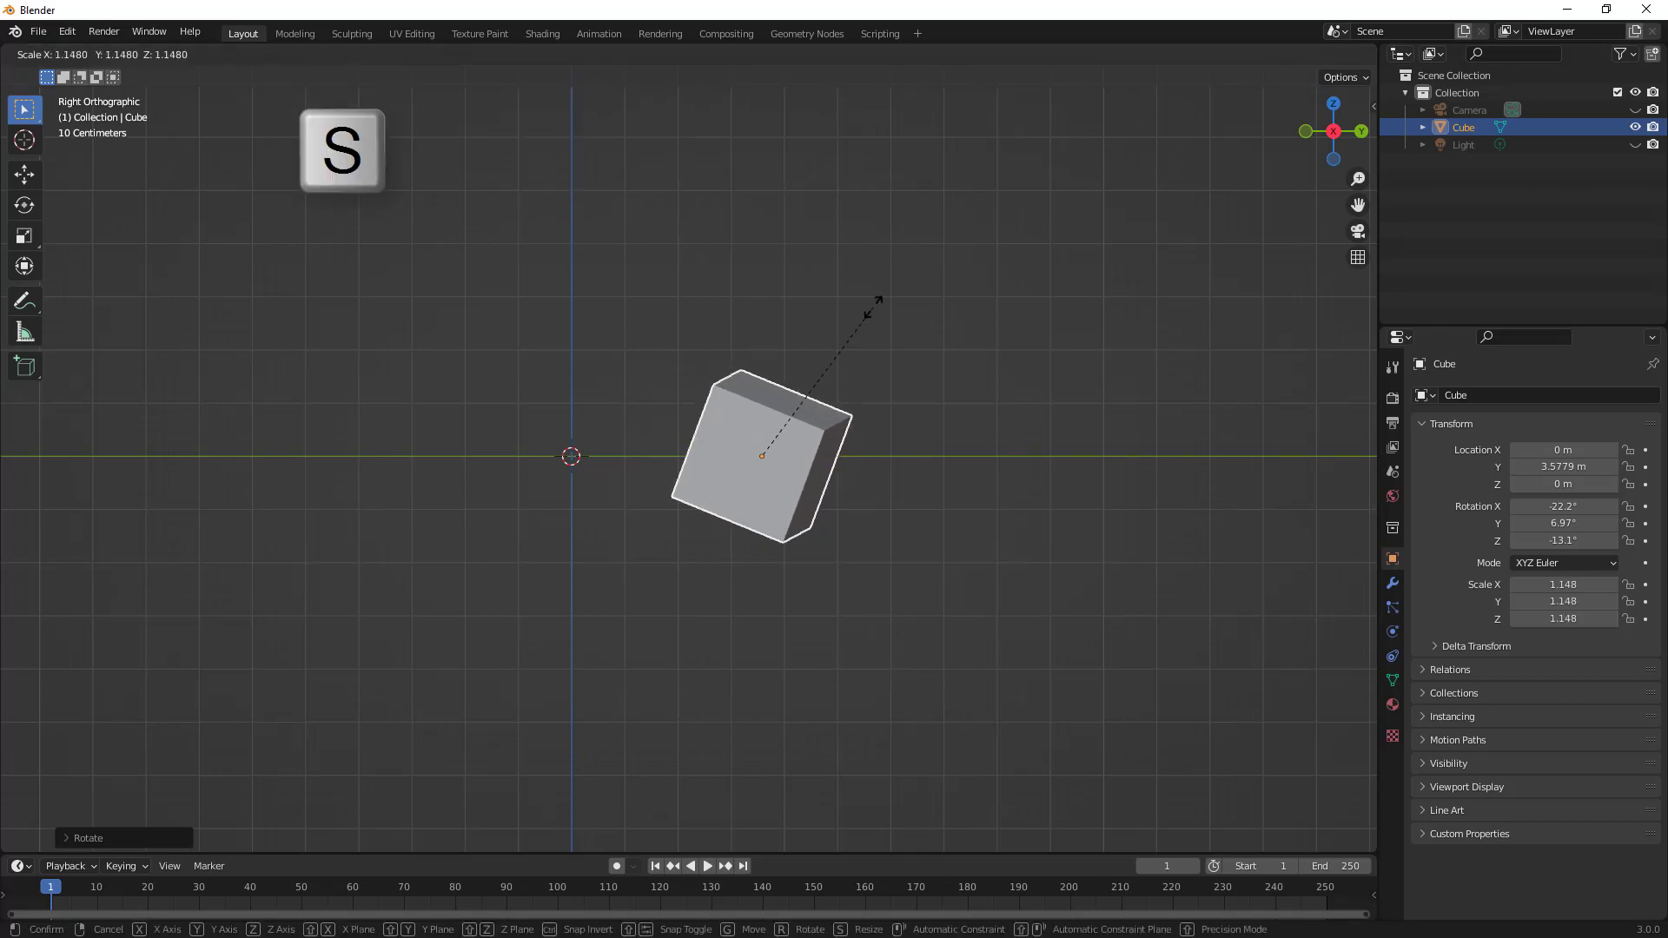
{"action": "key", "text": "z"}
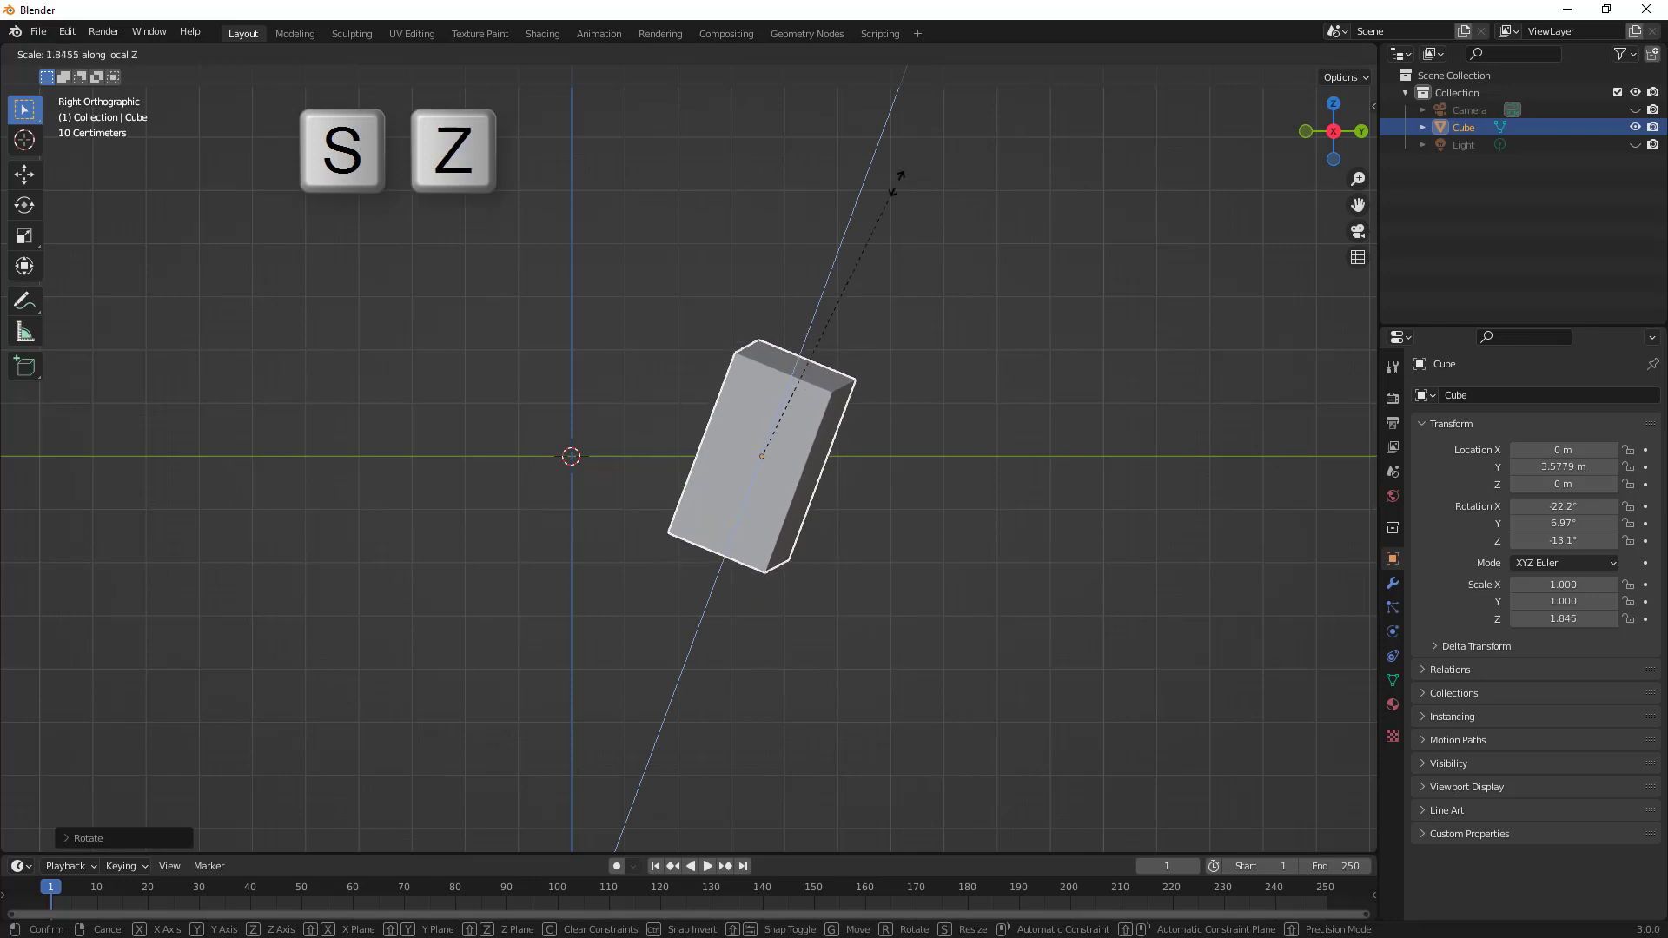
{"action": "left_click", "coordinate": [923, 145]}
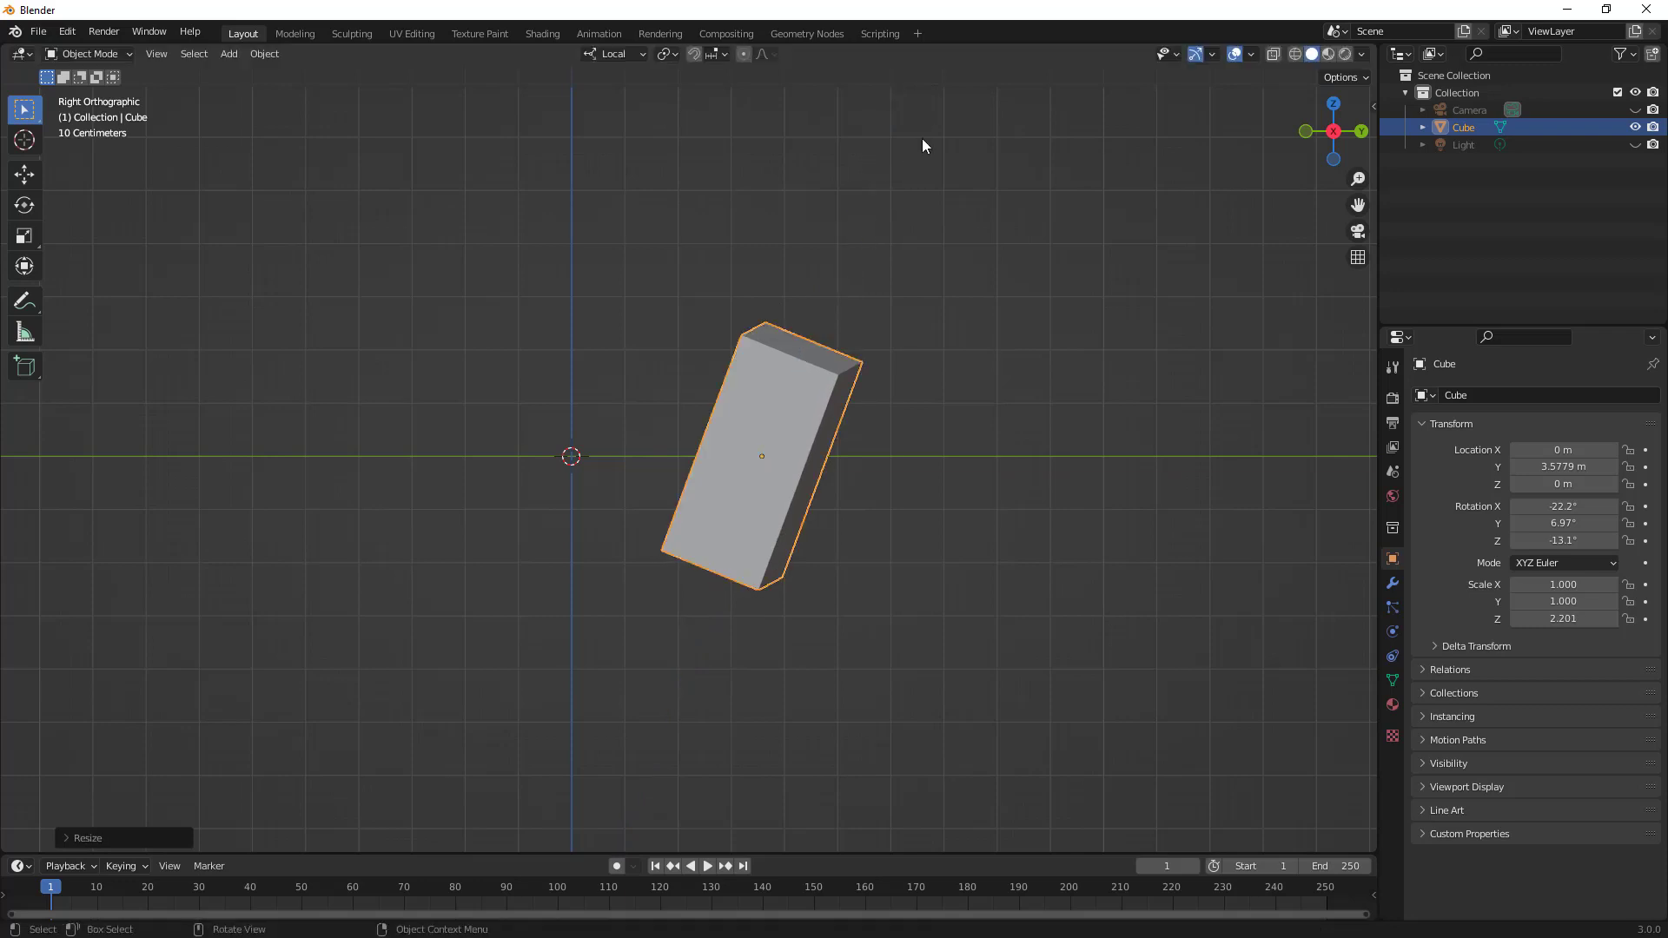
Set the transform orientation to Global and stretch the cube along its local Z axis to a Z scale of about 3.21
{"action": "left_click", "coordinate": [638, 53]}
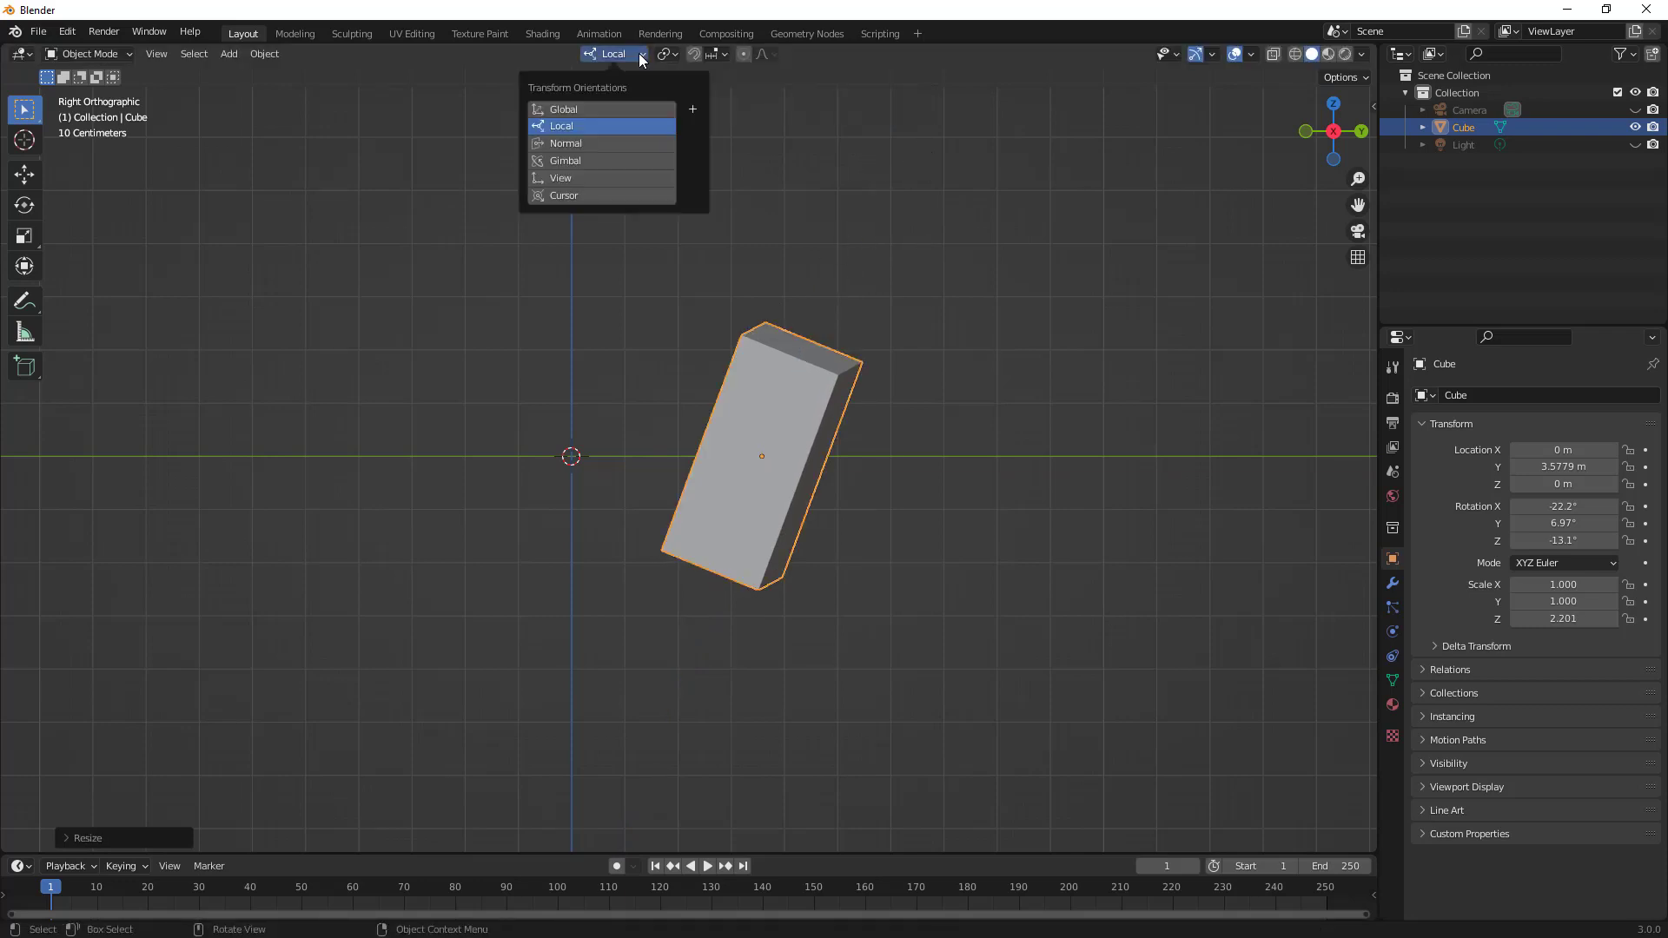
{"action": "left_click", "coordinate": [596, 109]}
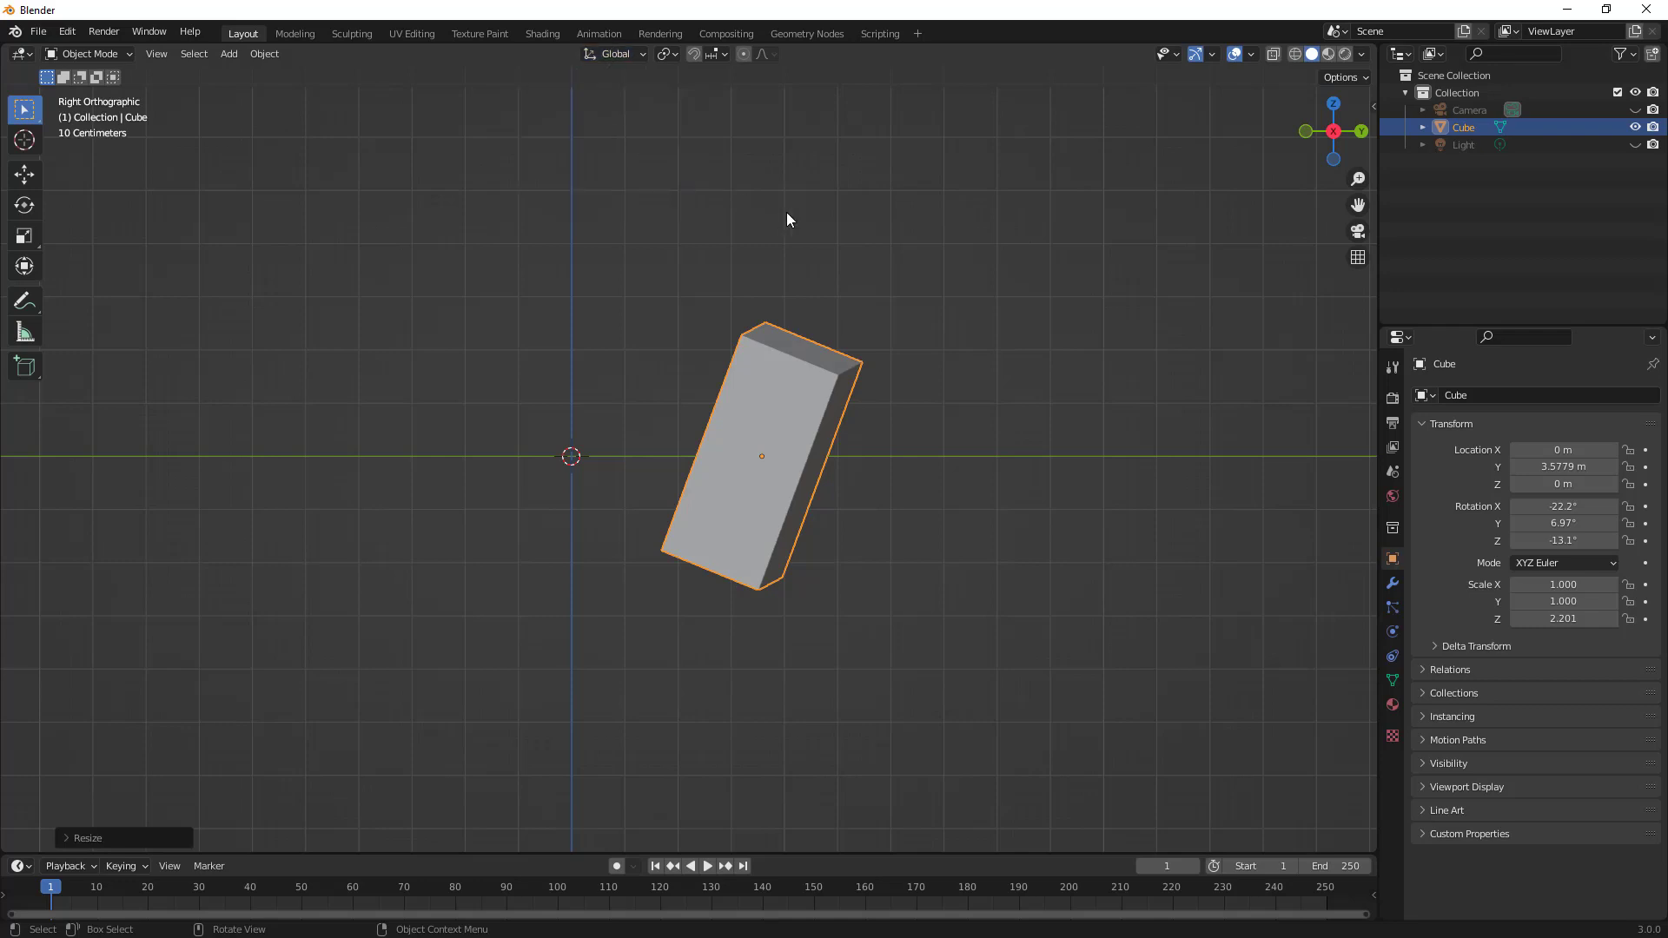
{"action": "left_click", "coordinate": [907, 228]}
{"action": "left_click", "coordinate": [790, 395]}
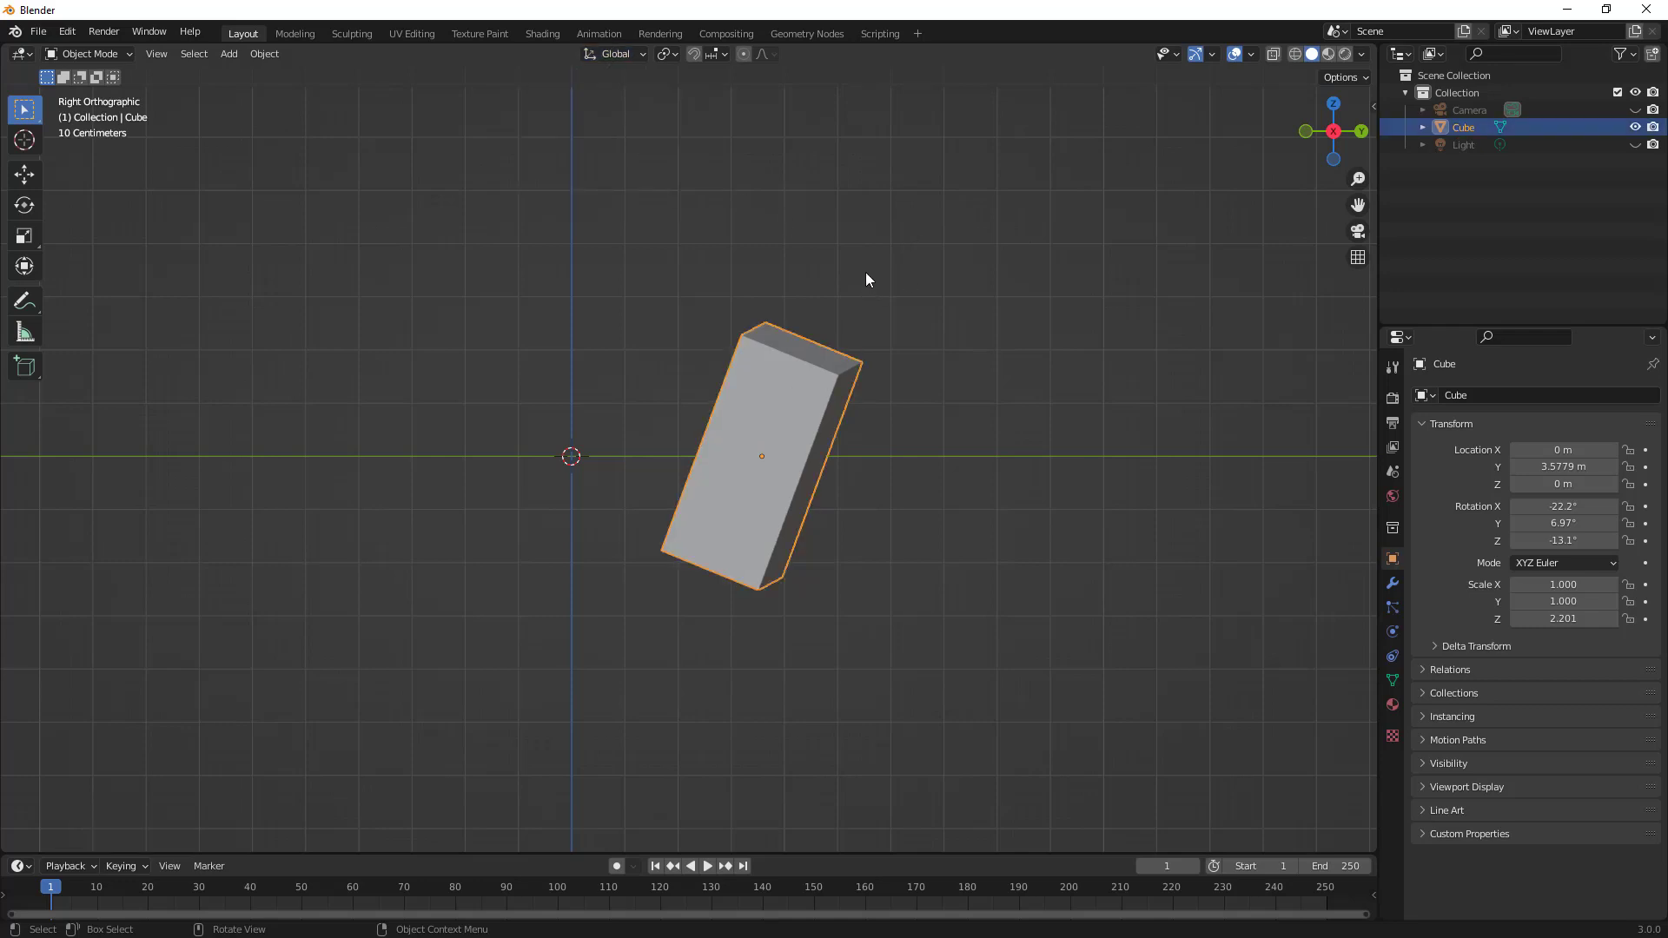
{"action": "key", "text": "s"}
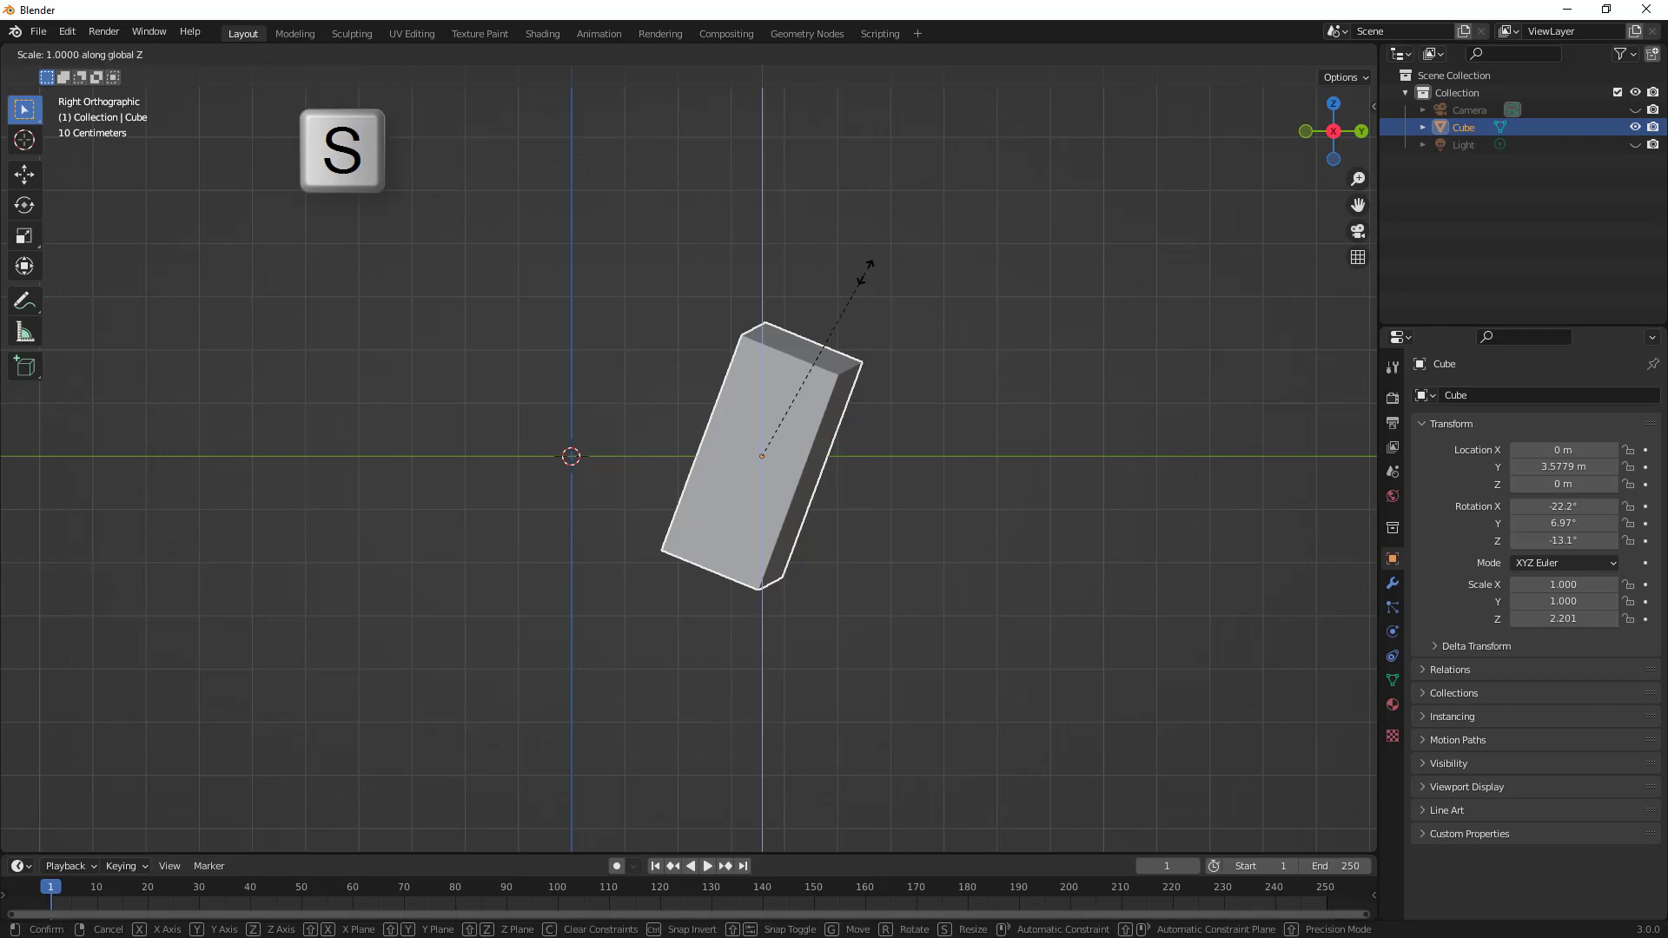
{"action": "key", "text": "z"}
{"action": "key", "text": "z"}
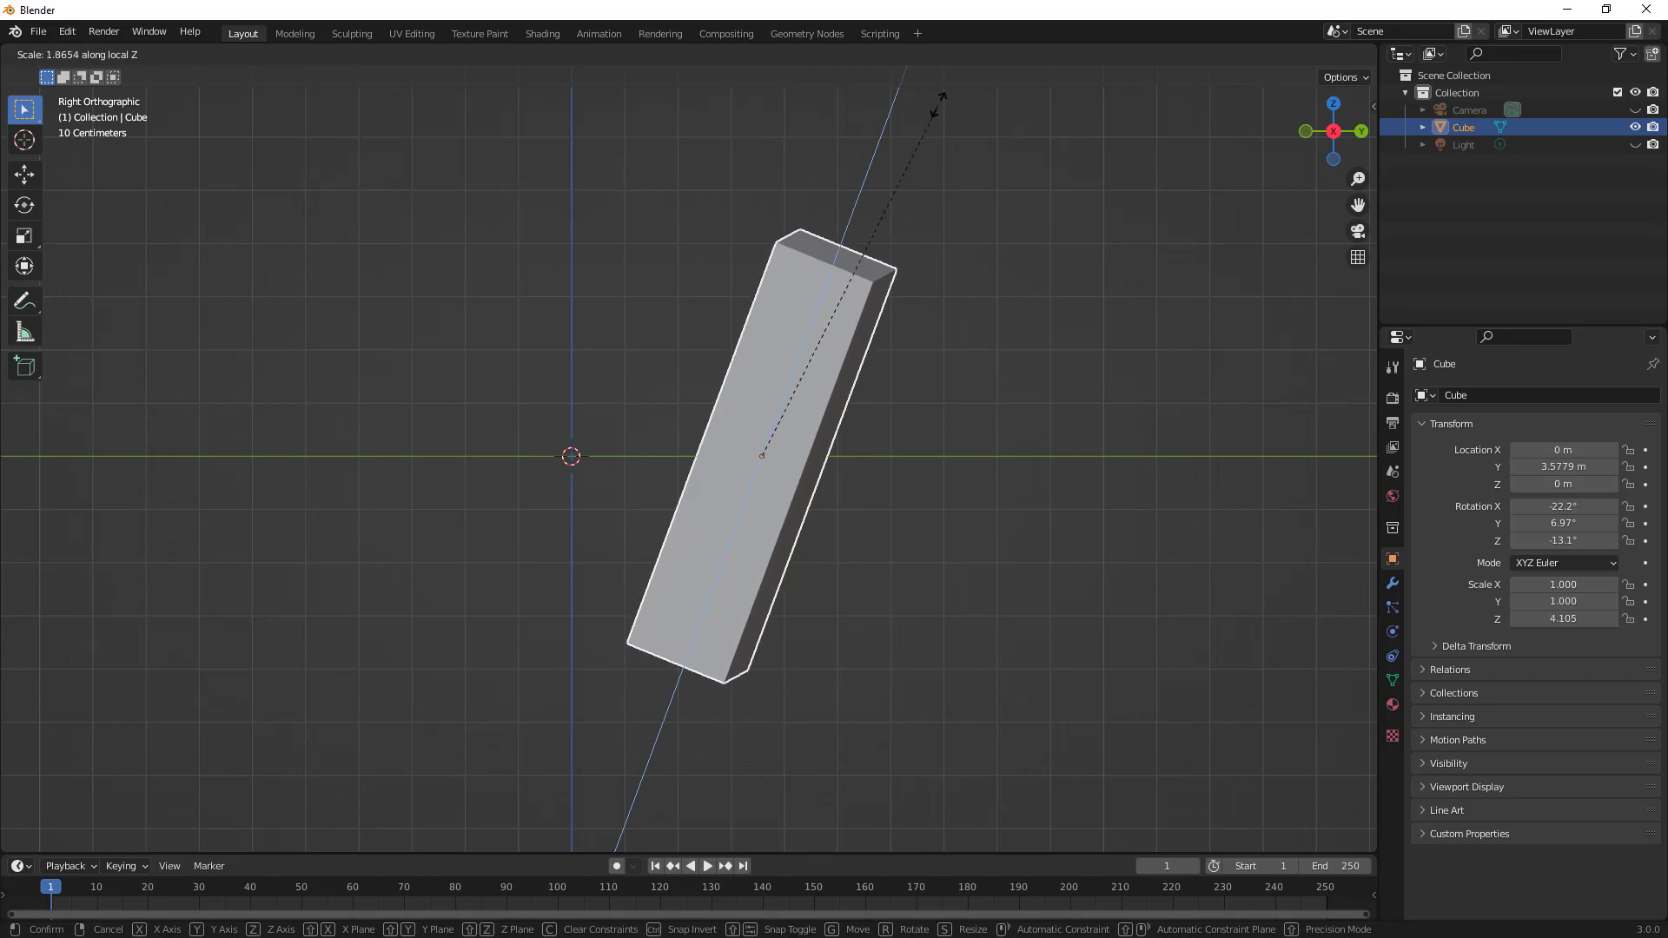
{"action": "left_click", "coordinate": [910, 185]}
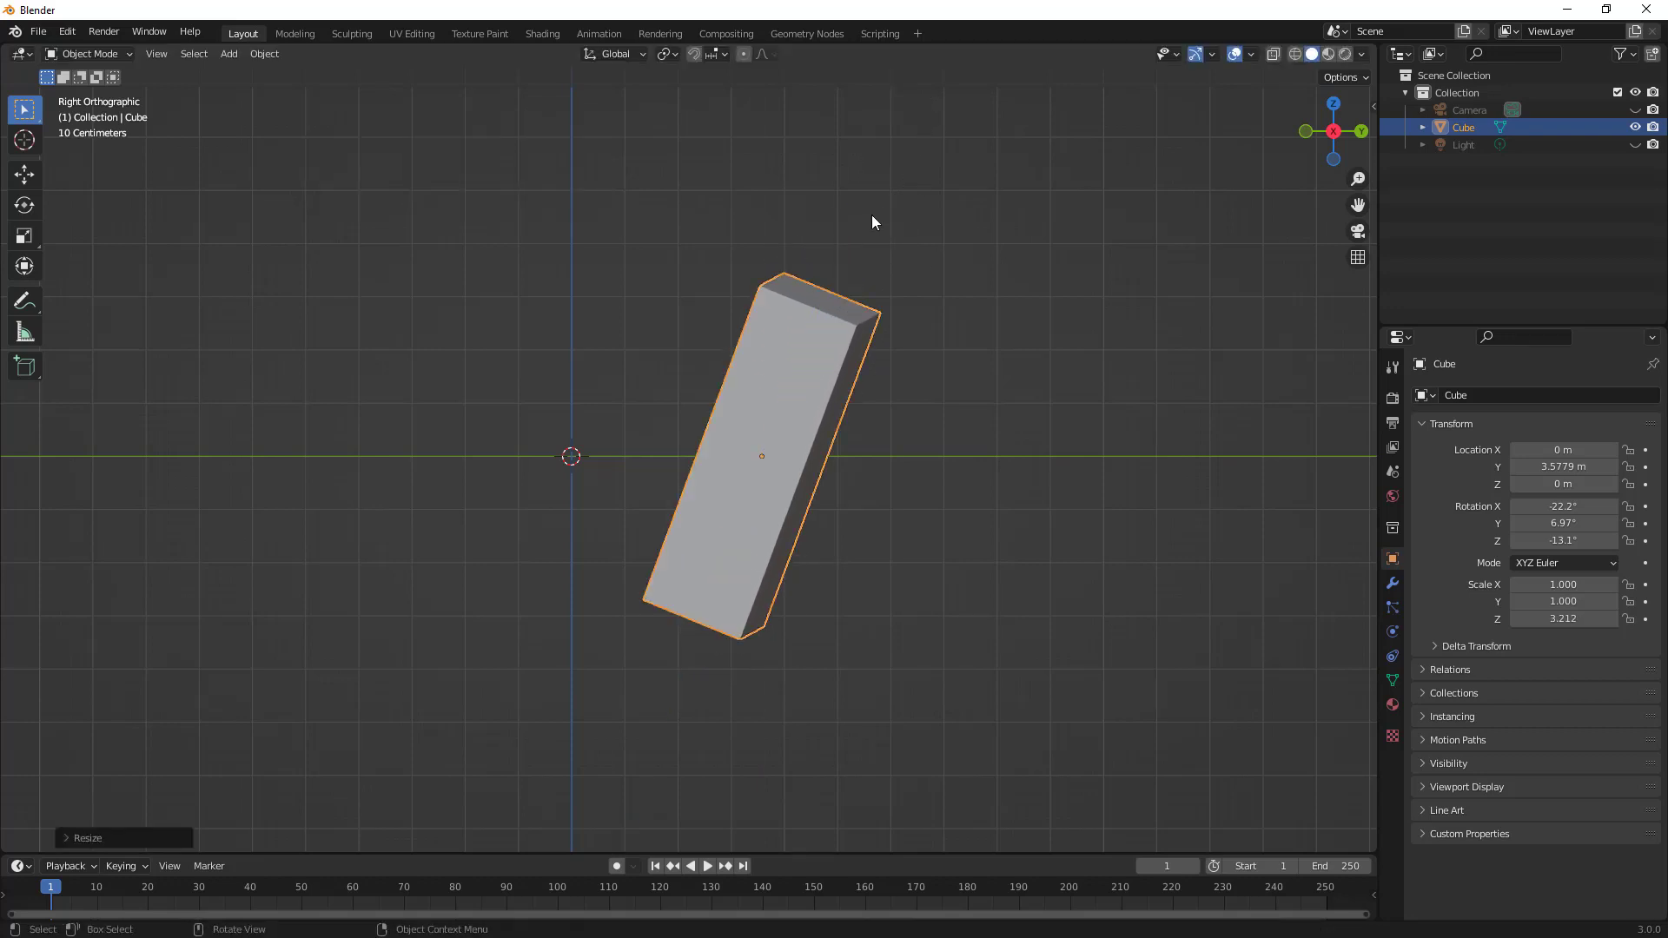
Try scaling the cube along its local Y axis while keeping the transform orientation Global
{"action": "left_click", "coordinate": [634, 54]}
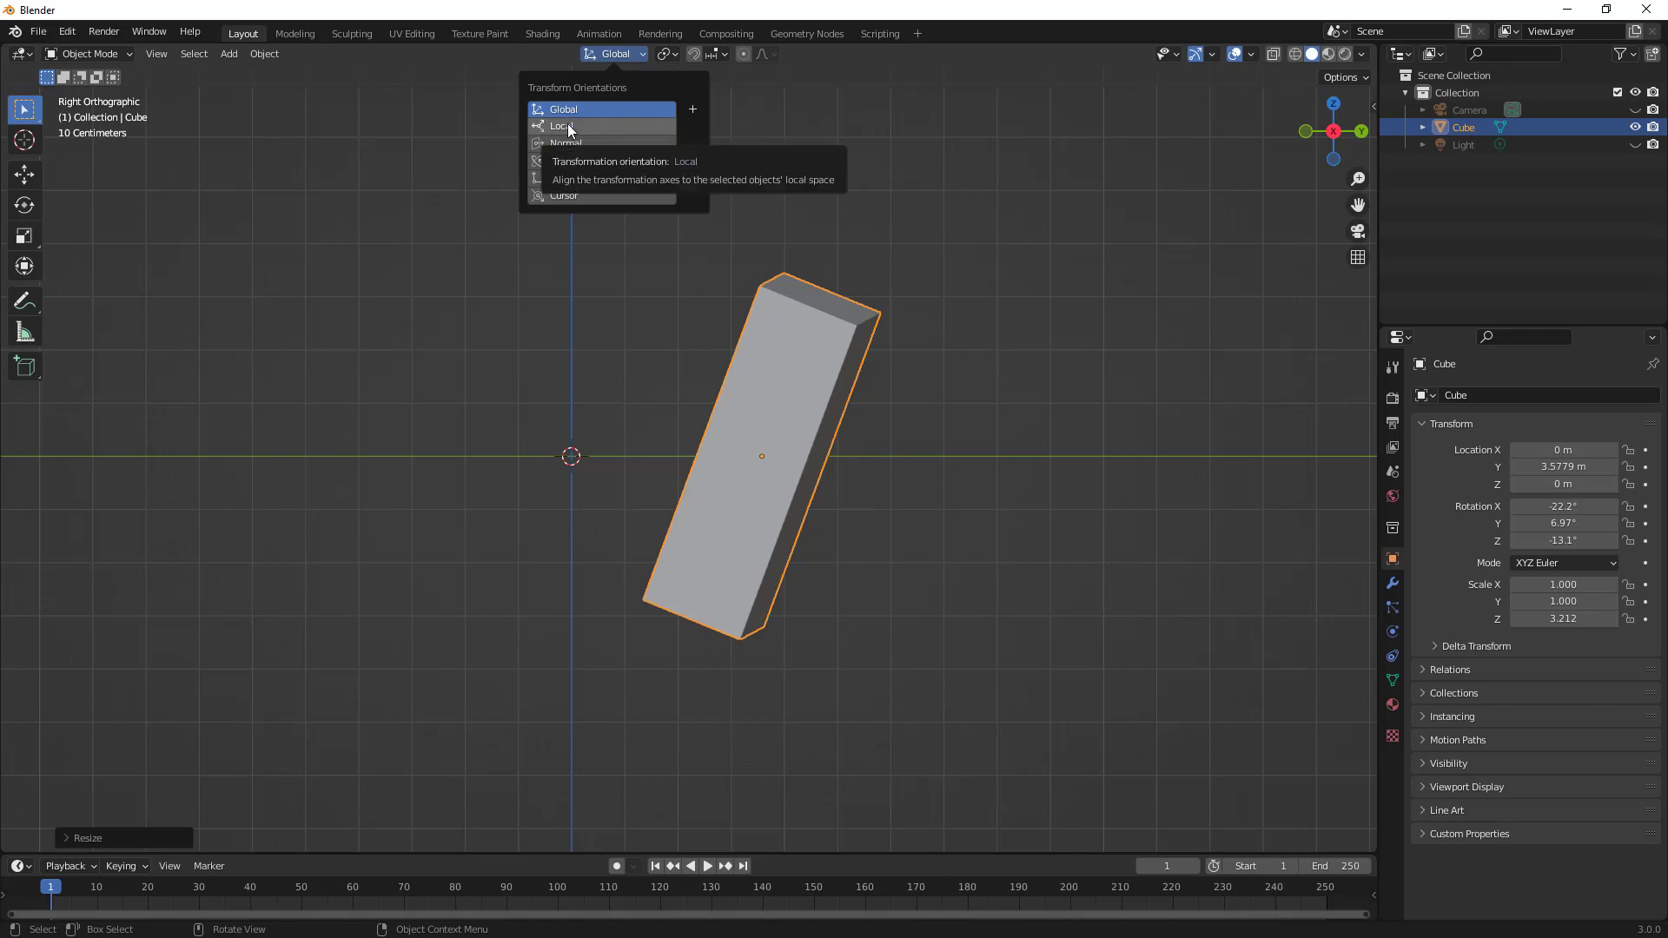
{"action": "left_click", "coordinate": [873, 209]}
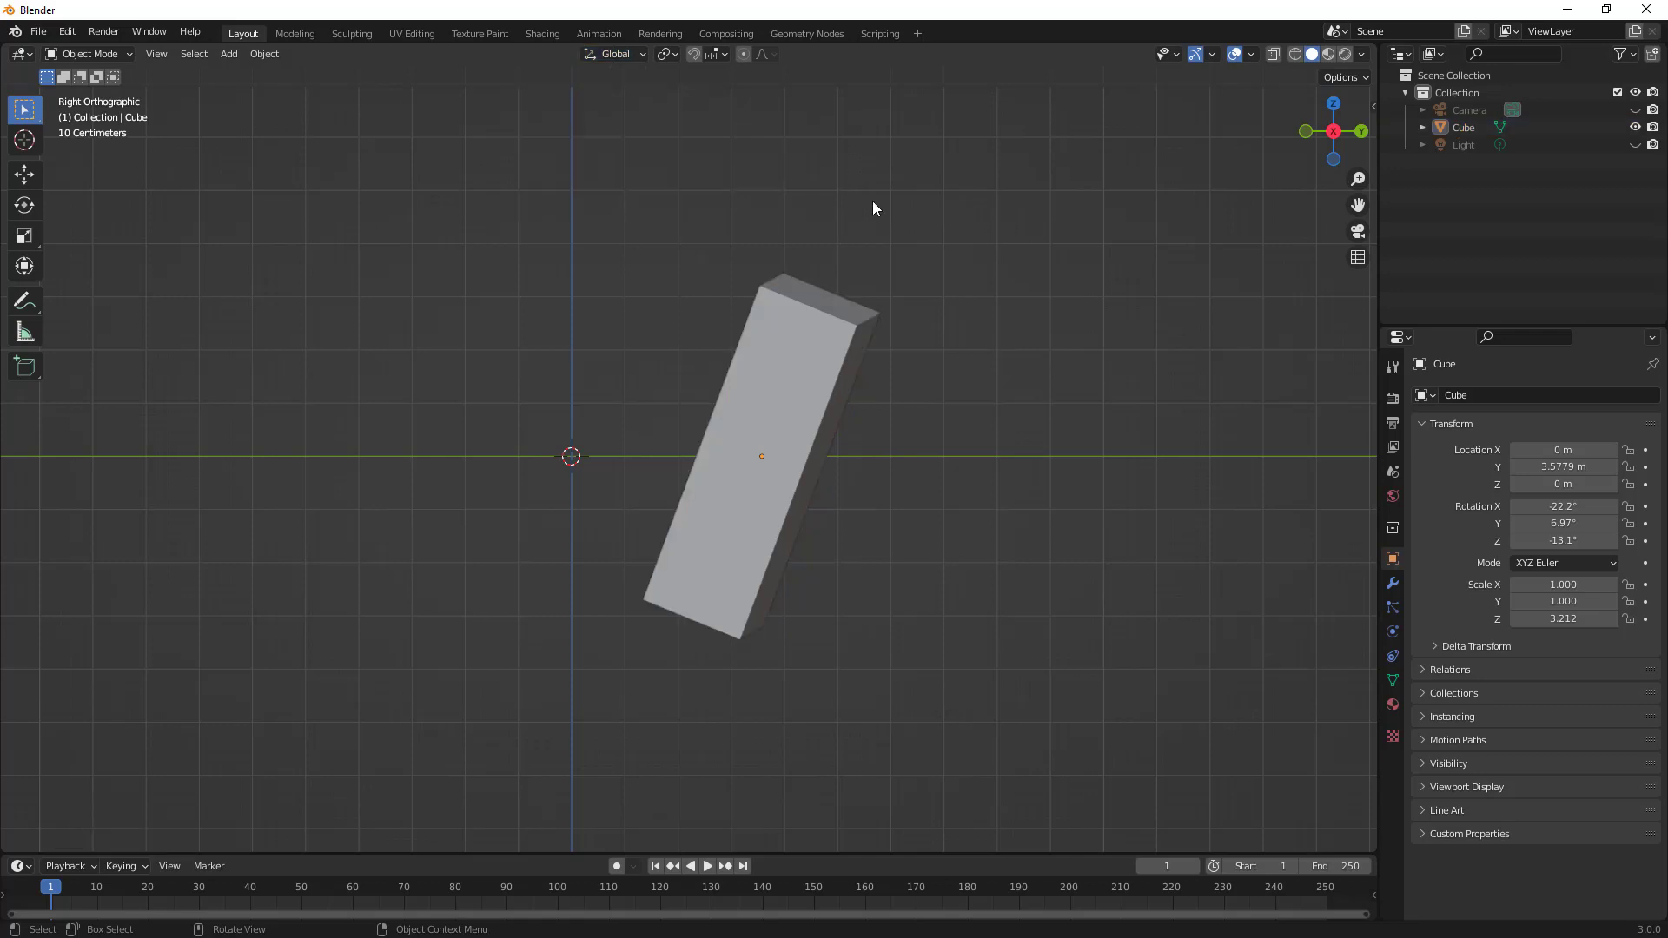
{"action": "left_click", "coordinate": [811, 350]}
{"action": "key", "text": "s"}
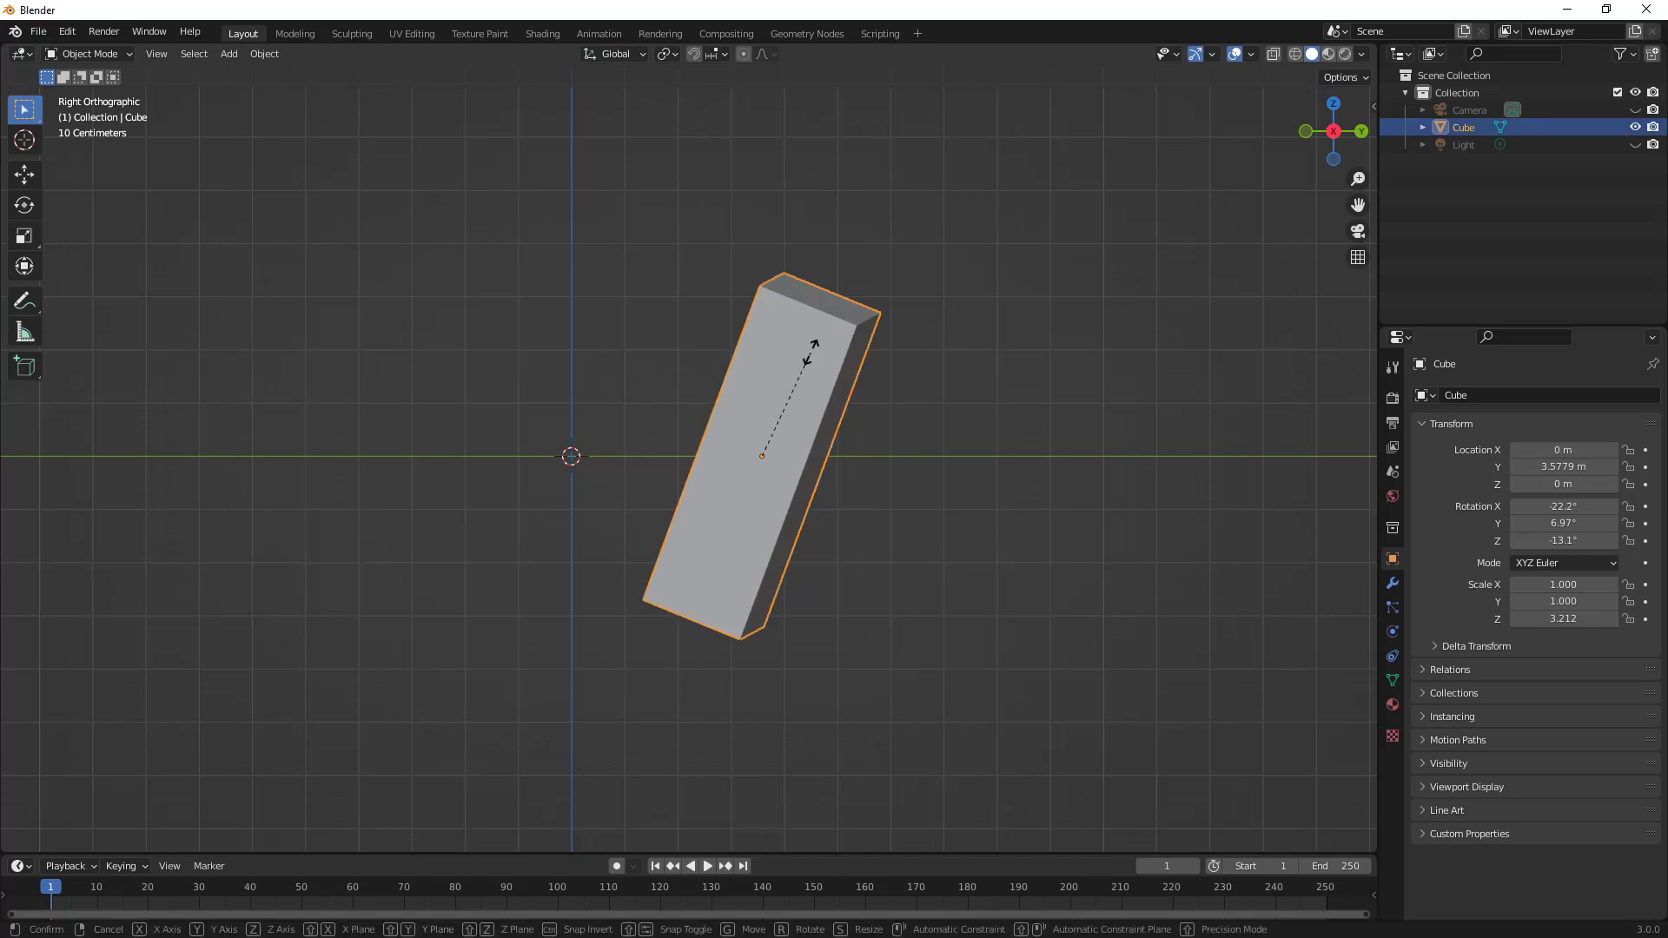
{"action": "key", "text": "y"}
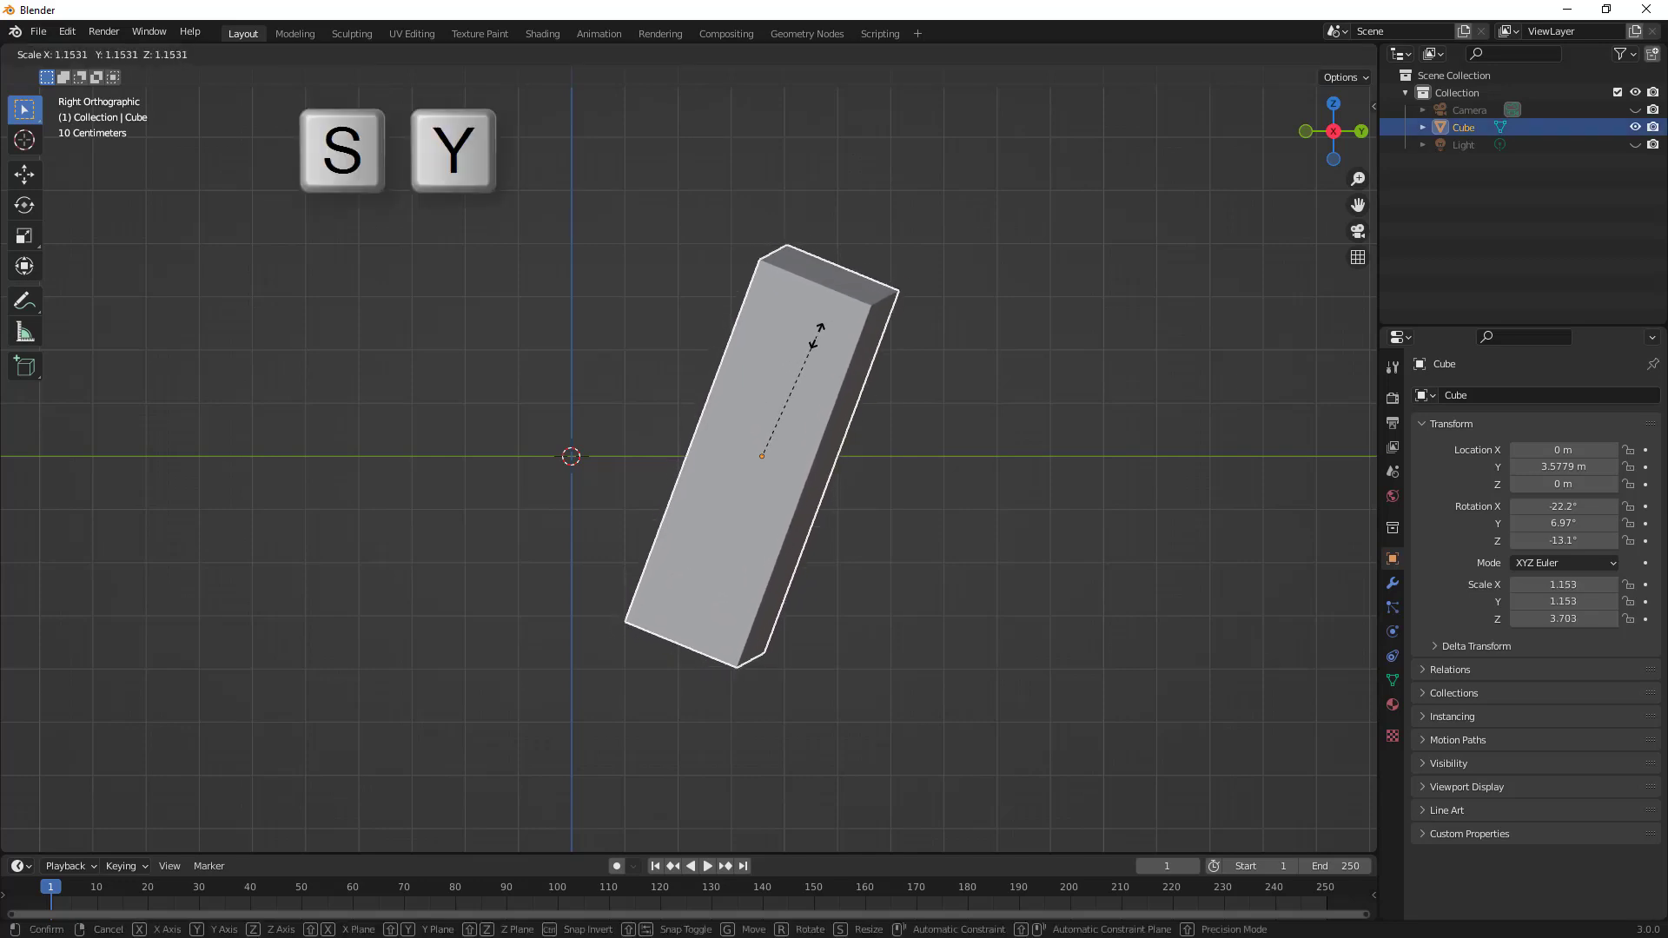
{"action": "key", "text": "y"}
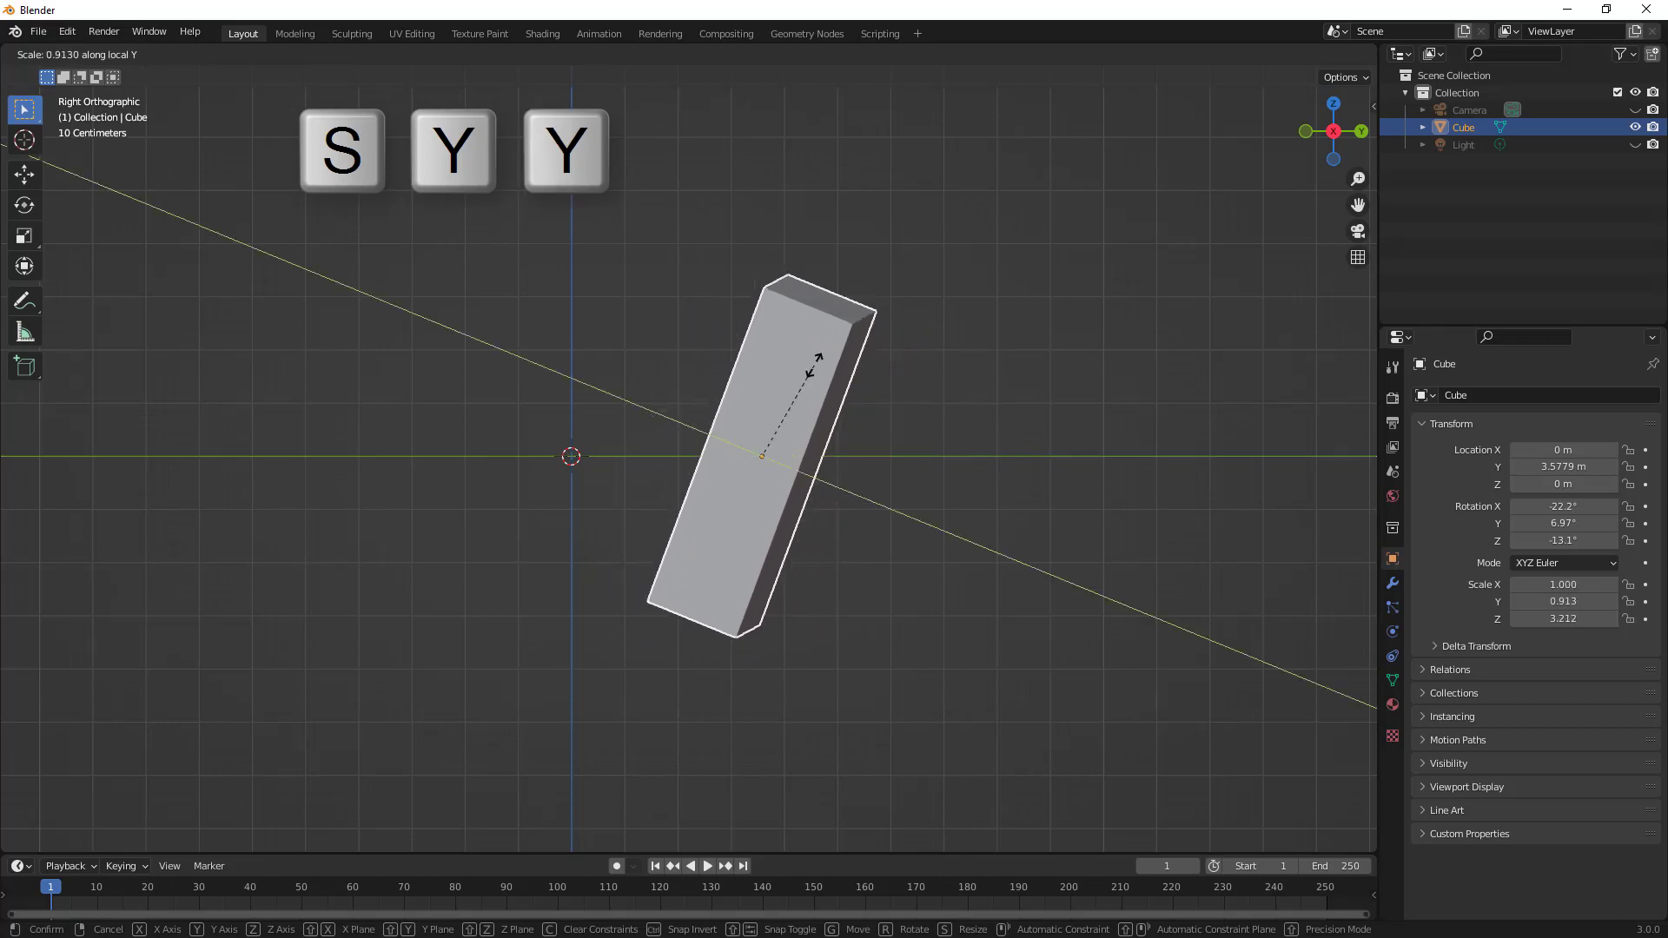
{"action": "key", "text": "Escape"}
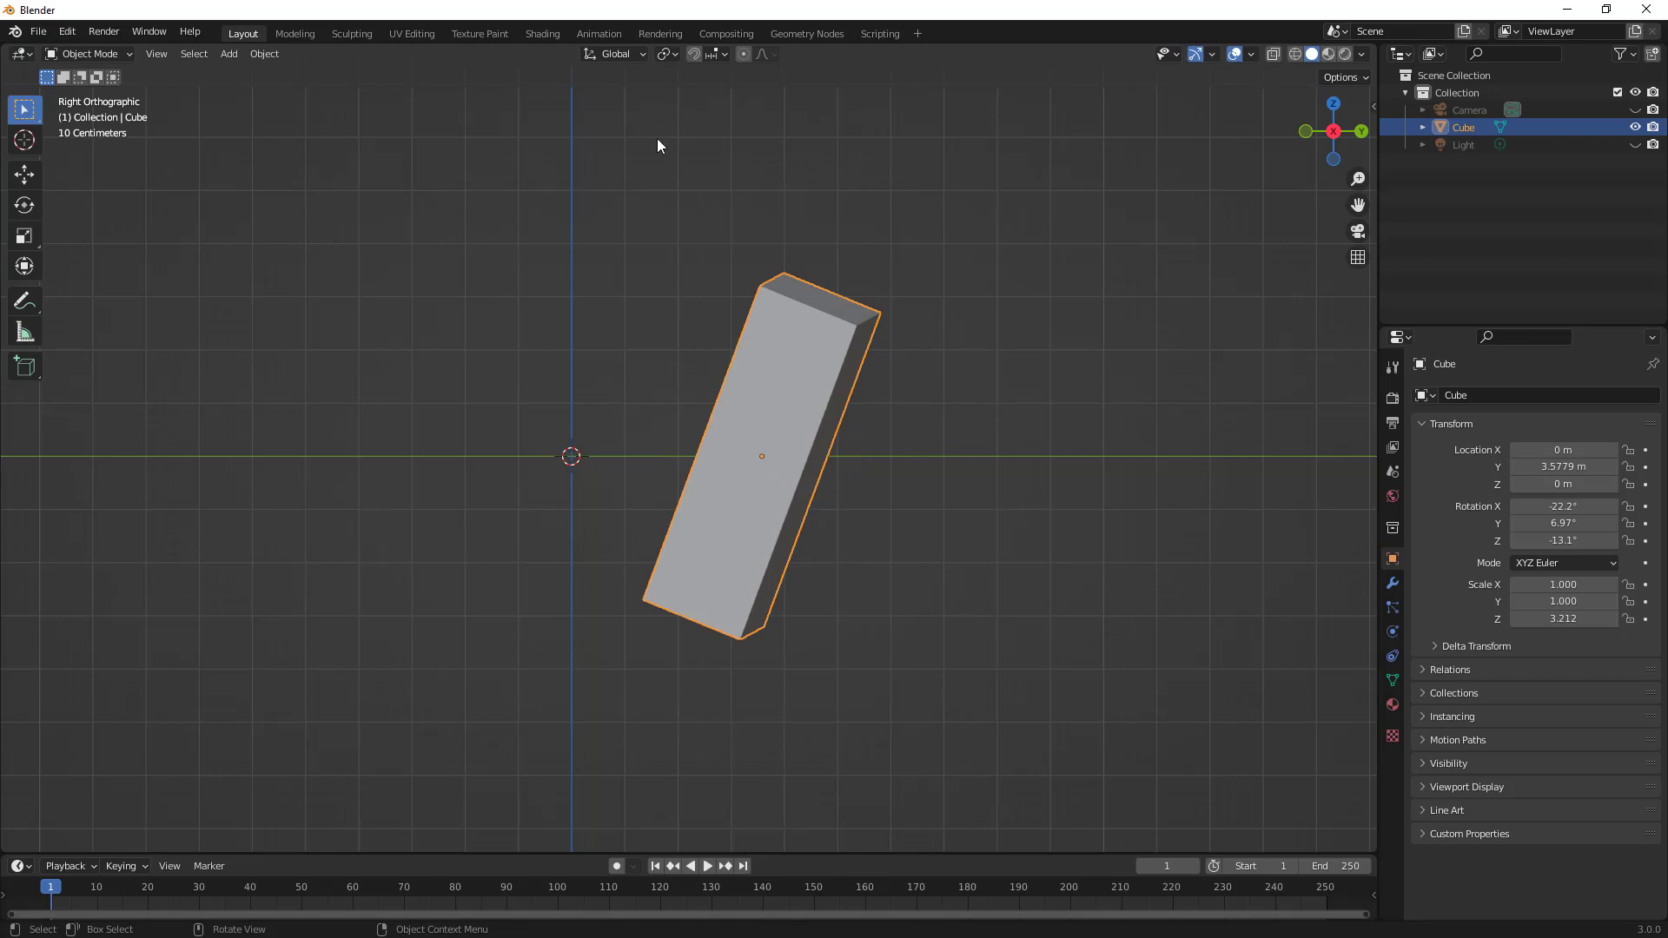
Set the transform pivot point to 3D Cursor and try rotating the cube around it
{"action": "left_click", "coordinate": [673, 53]}
{"action": "left_click", "coordinate": [674, 54]}
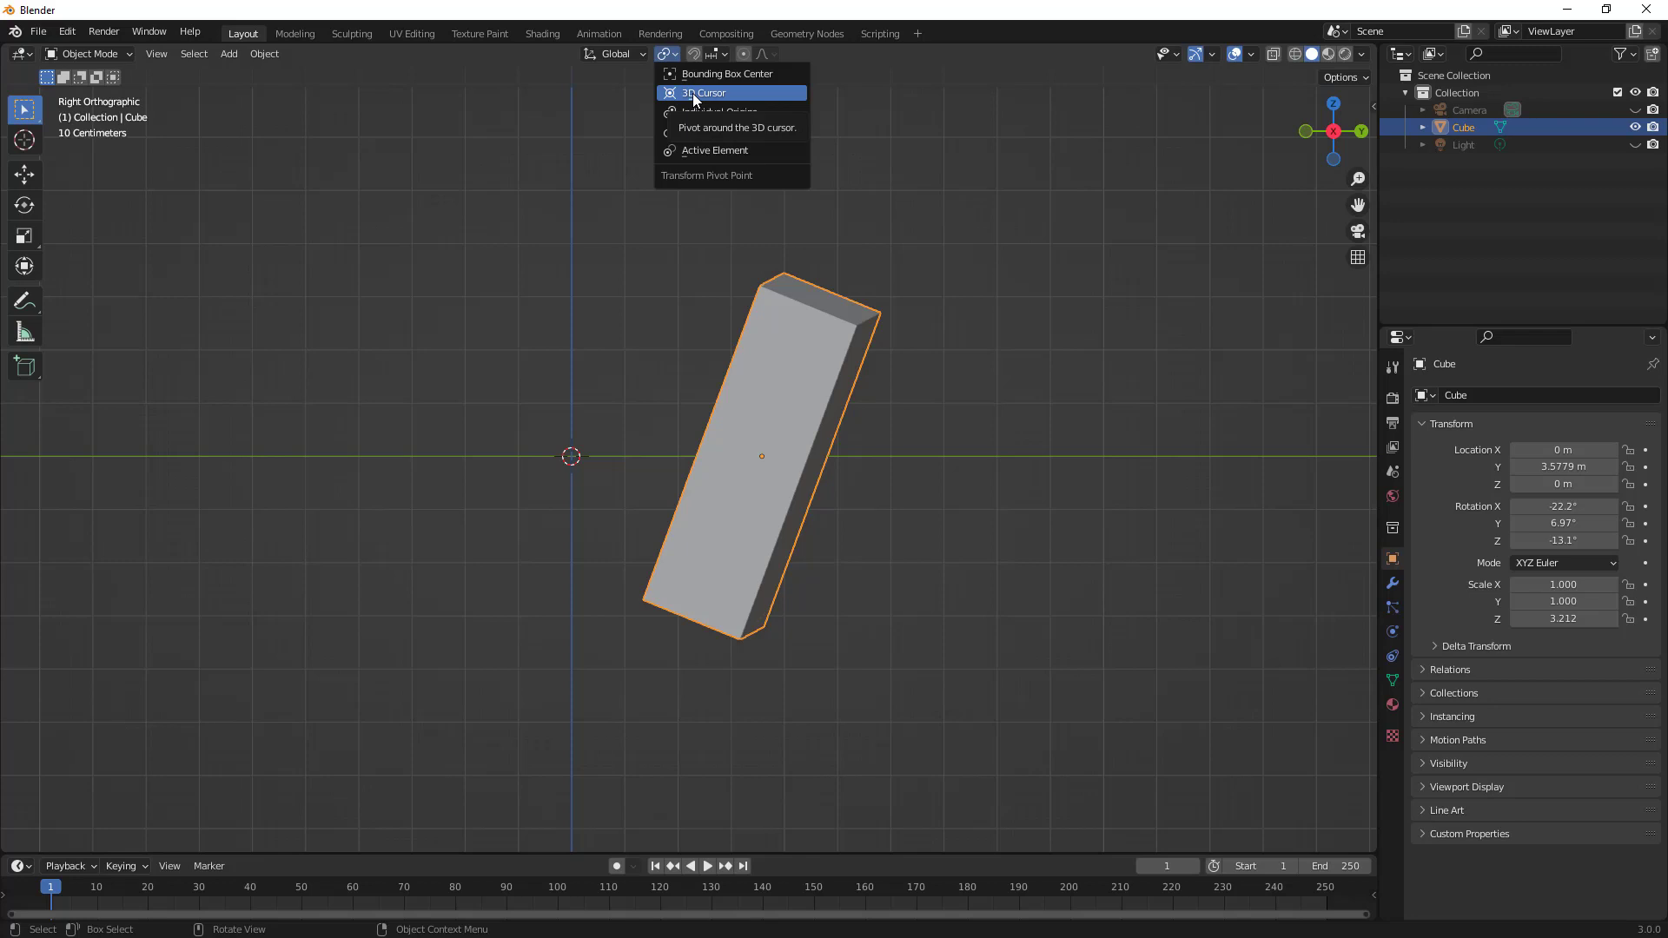
{"action": "left_click", "coordinate": [693, 93]}
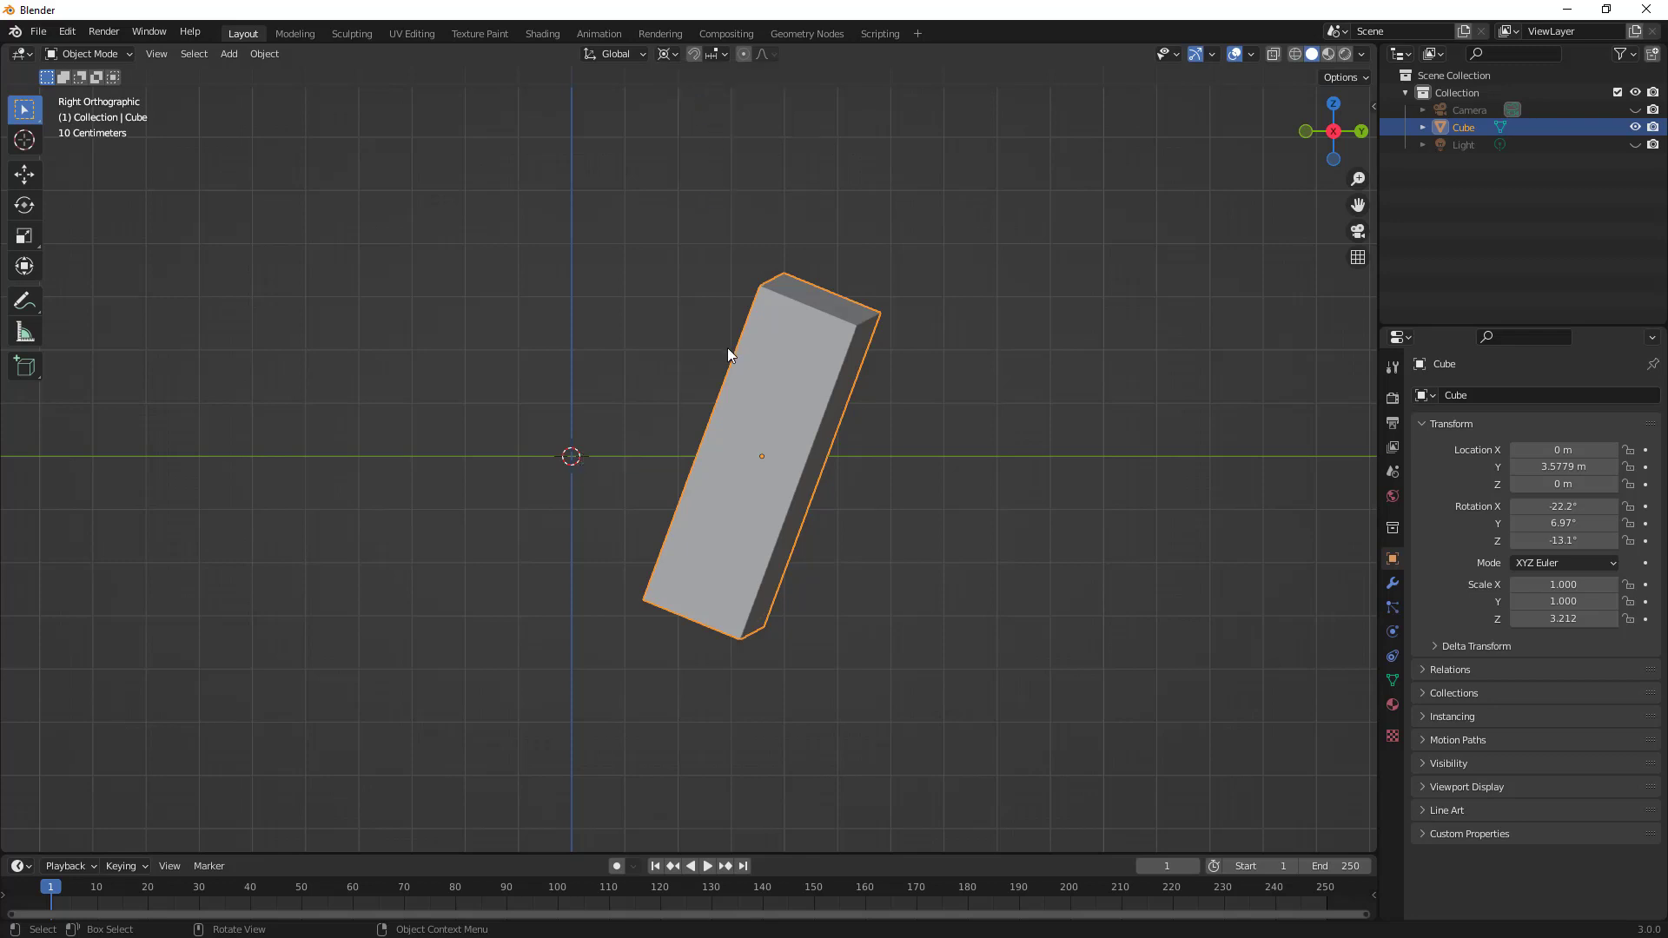
{"action": "key", "text": "r"}
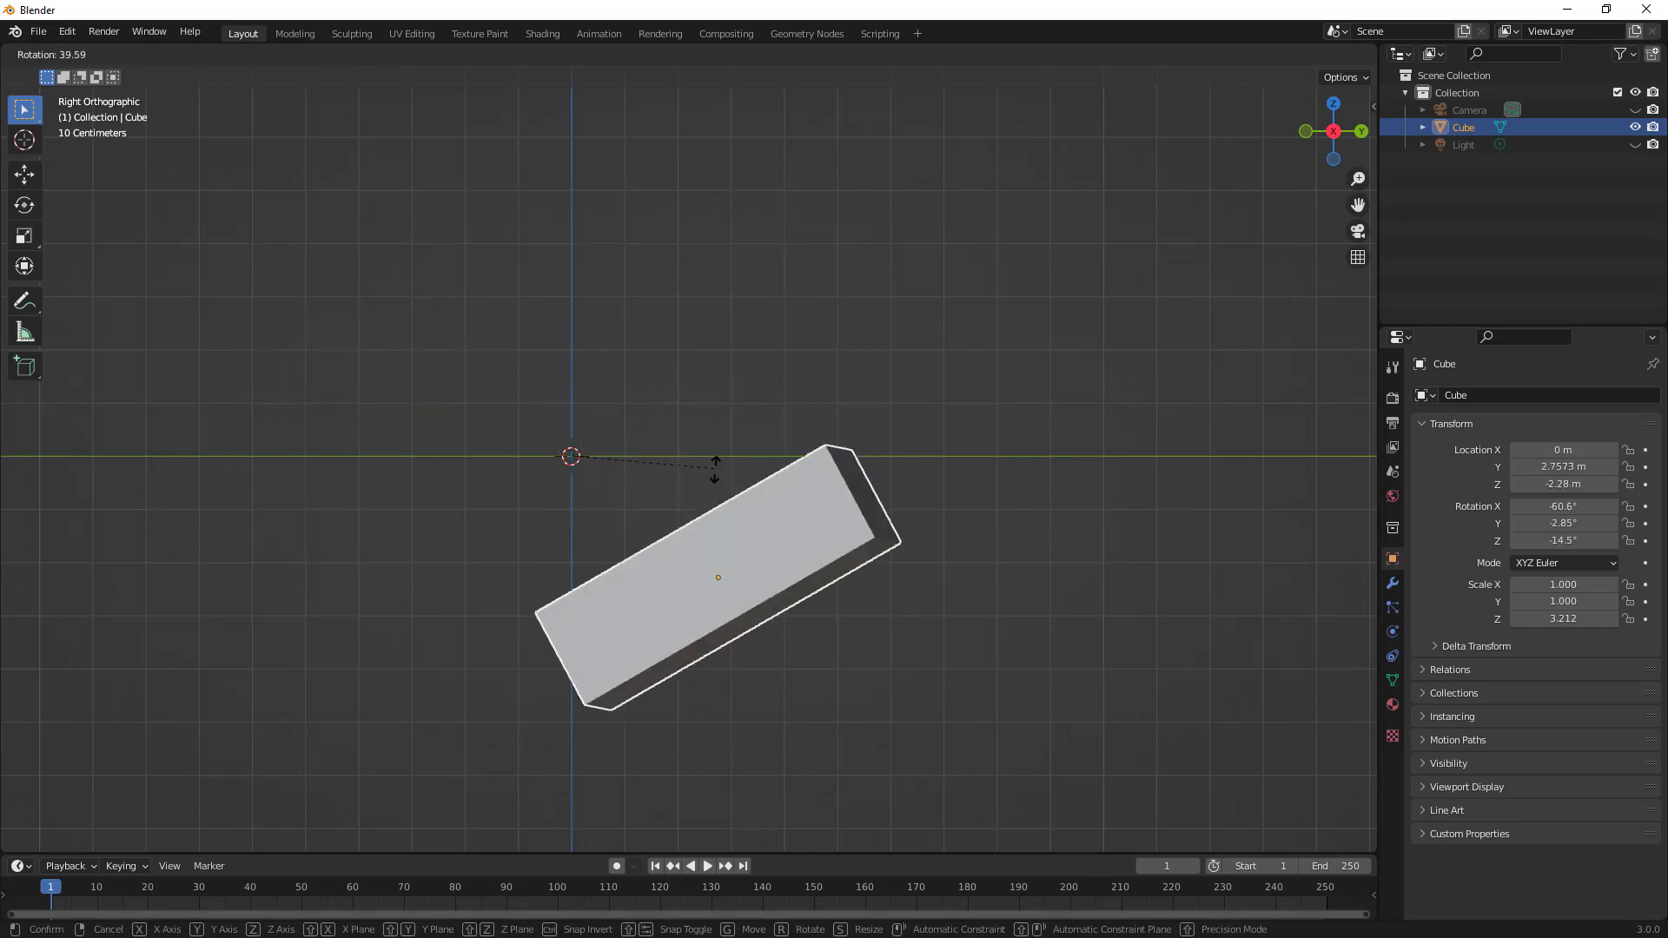
{"action": "key", "text": "r"}
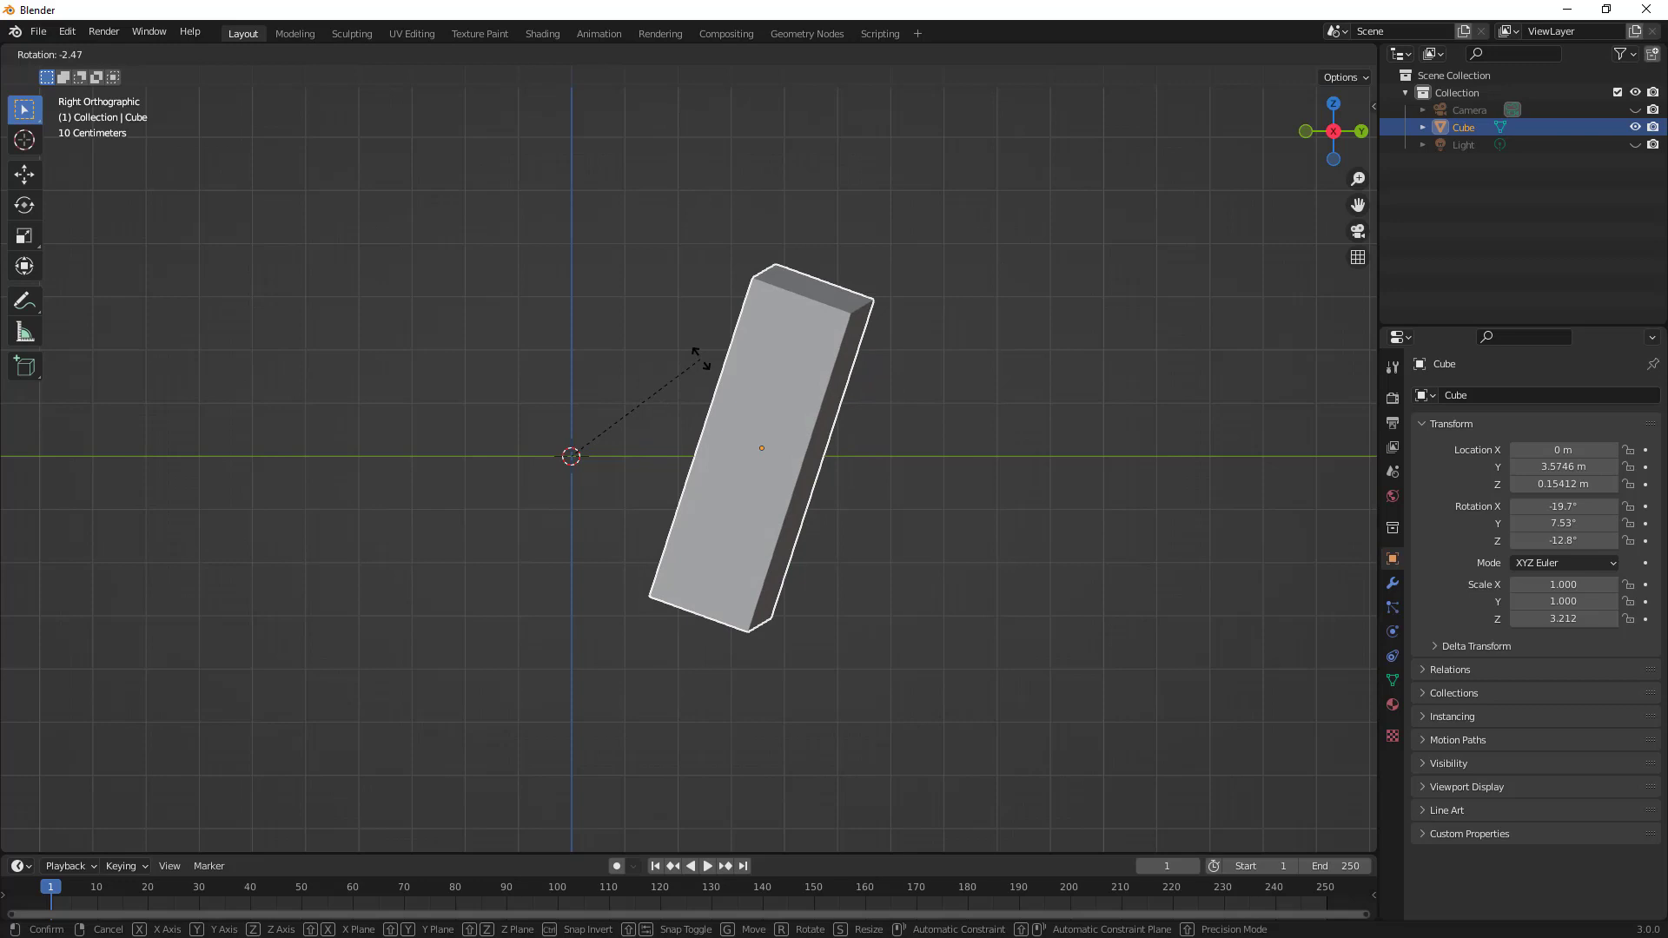
{"action": "key", "text": "Escape"}
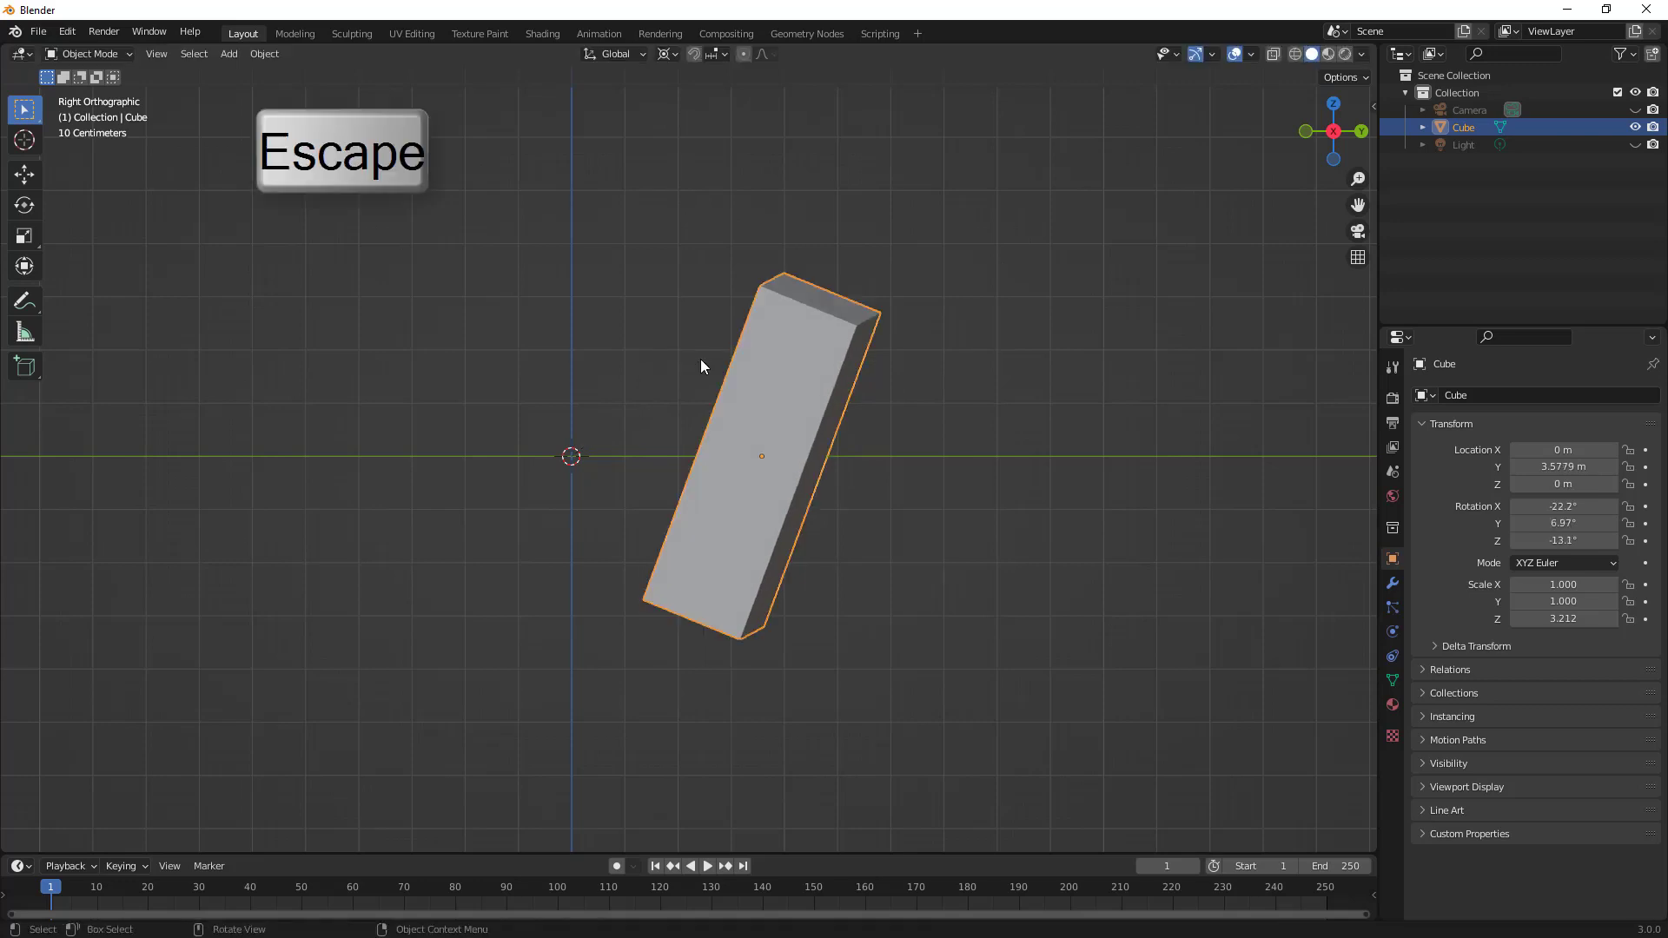
Set the transform pivot point to Bounding Box Center and try rotating the cube around its own center
{"action": "left_click", "coordinate": [678, 55]}
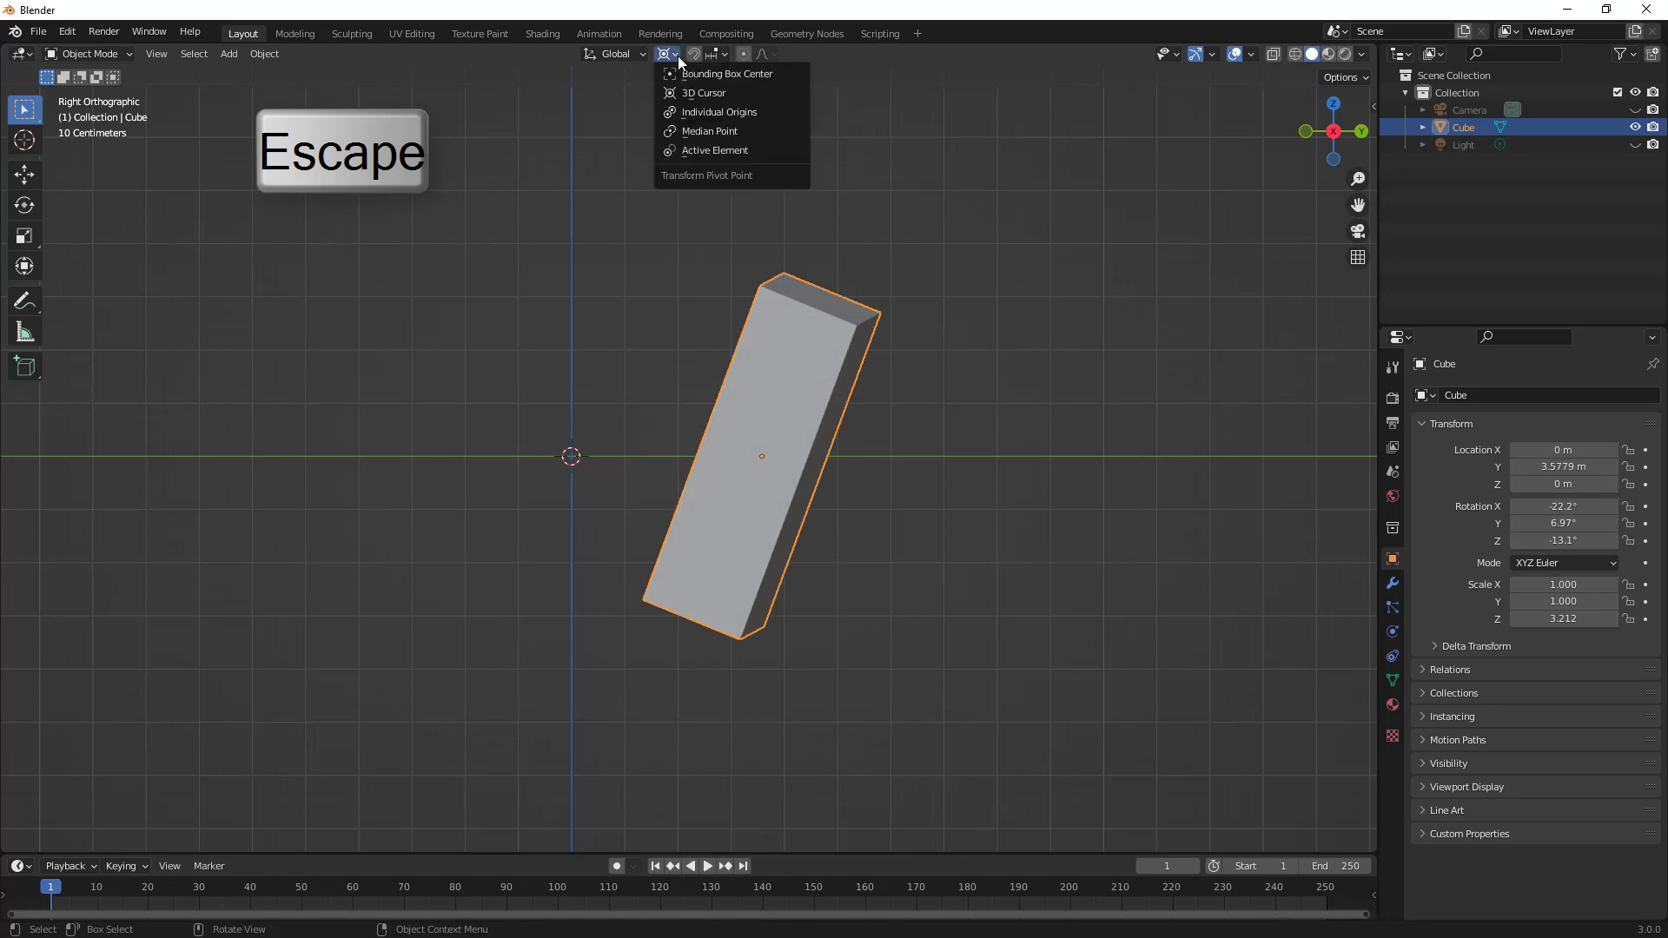
{"action": "left_click", "coordinate": [681, 72]}
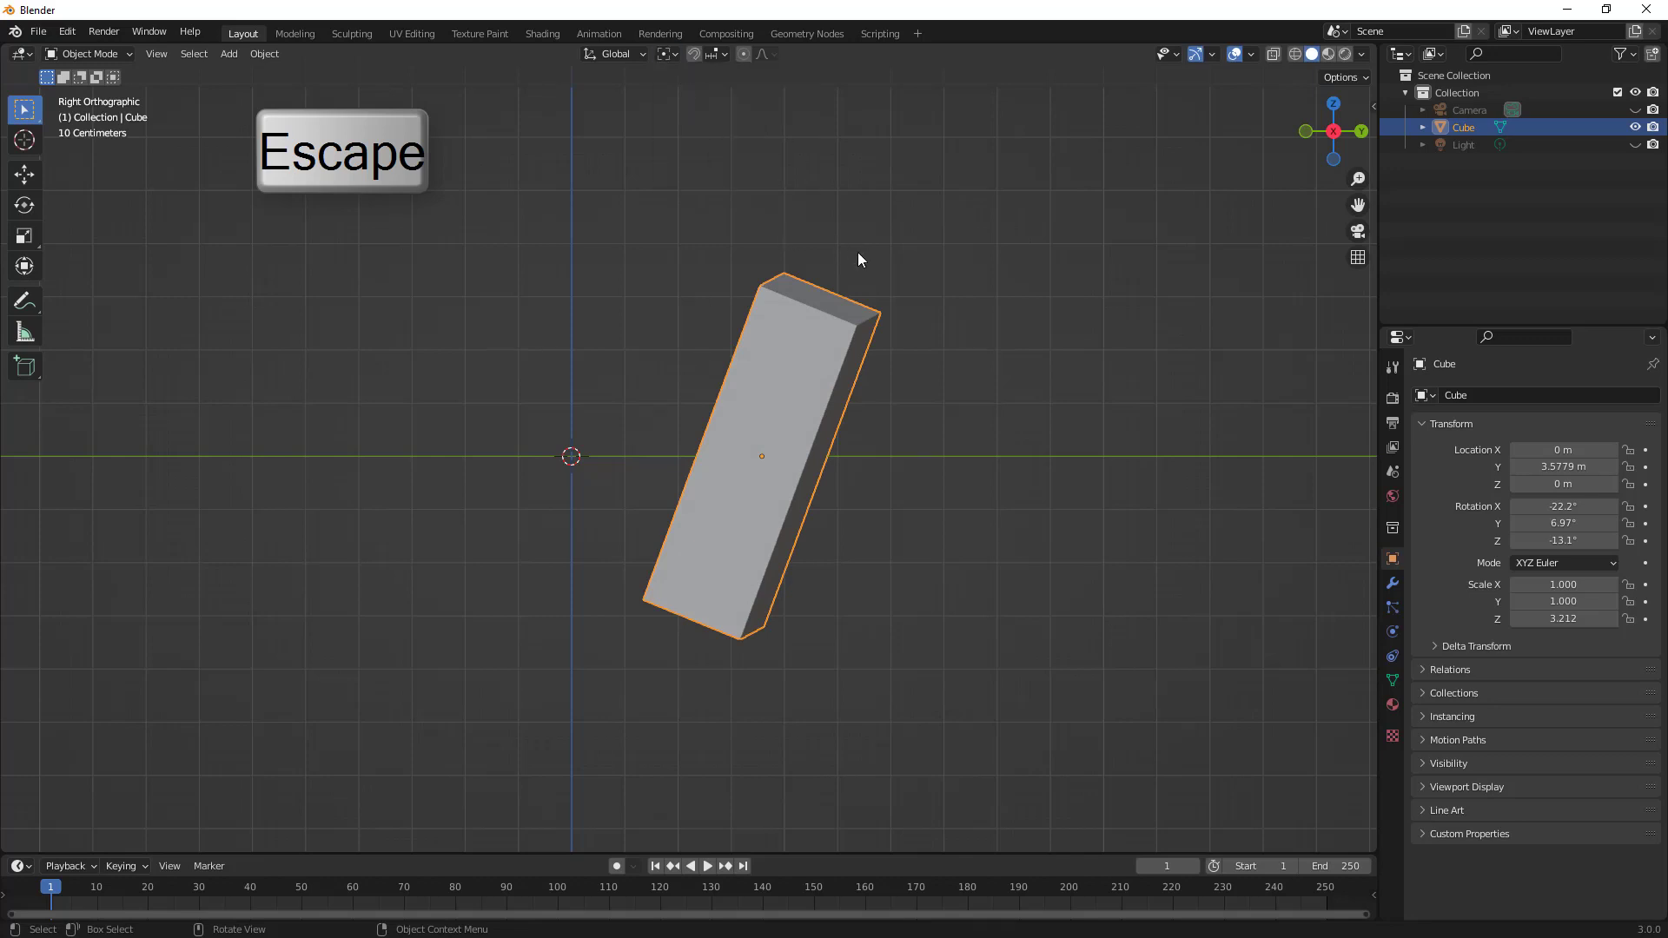
{"action": "key", "text": "r"}
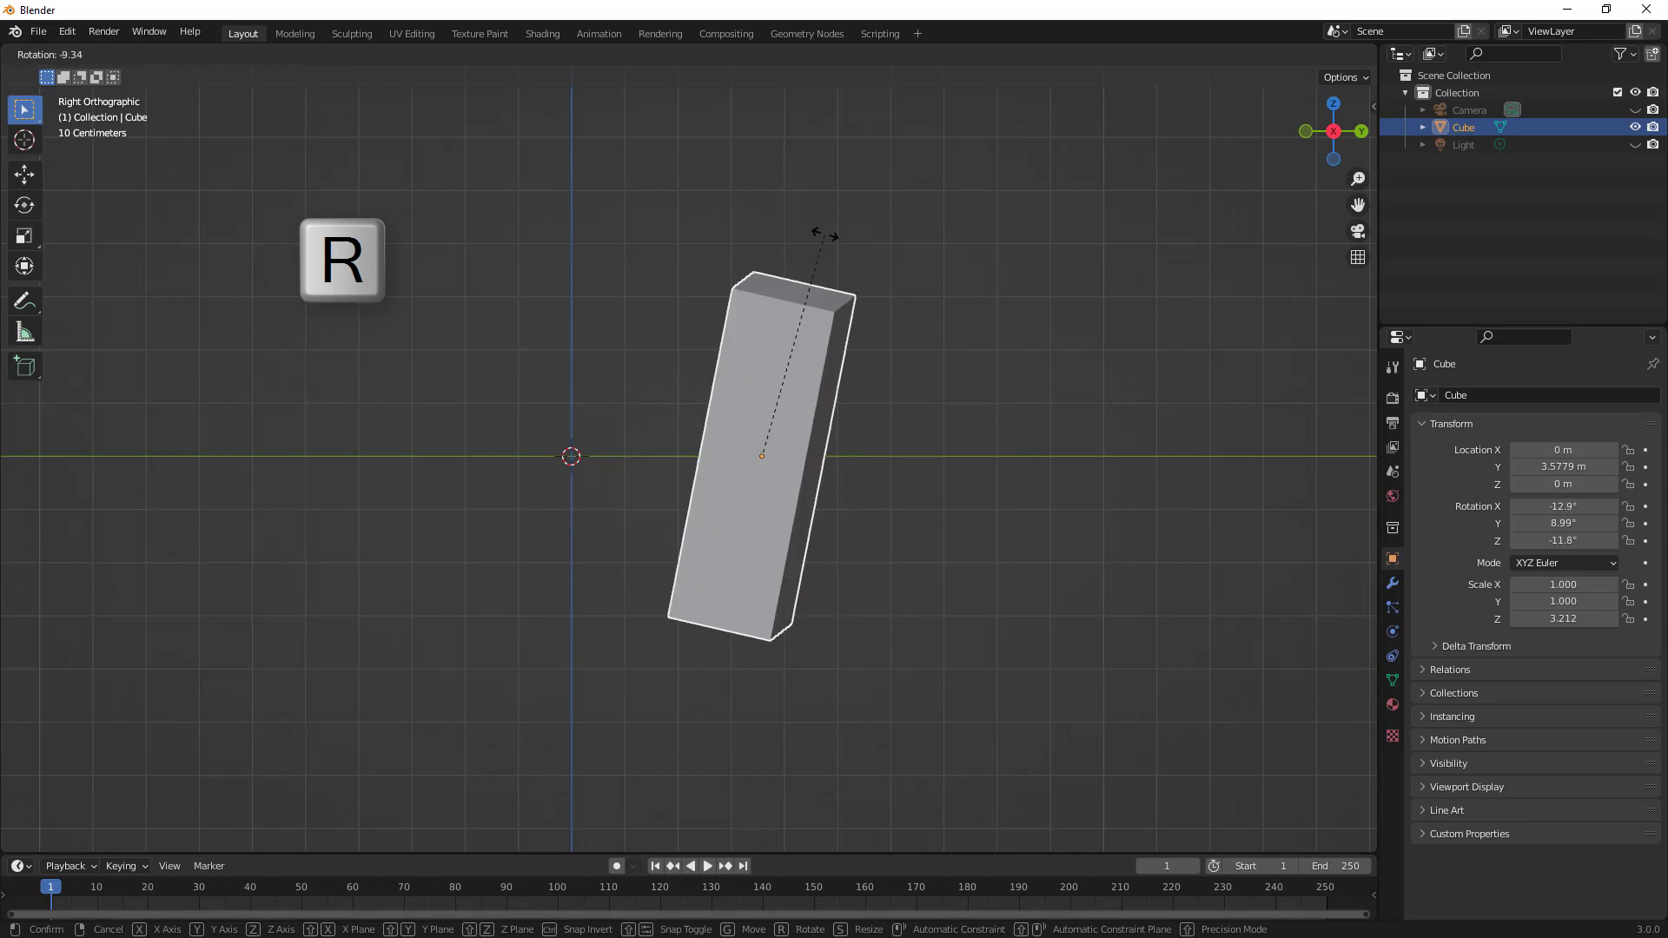
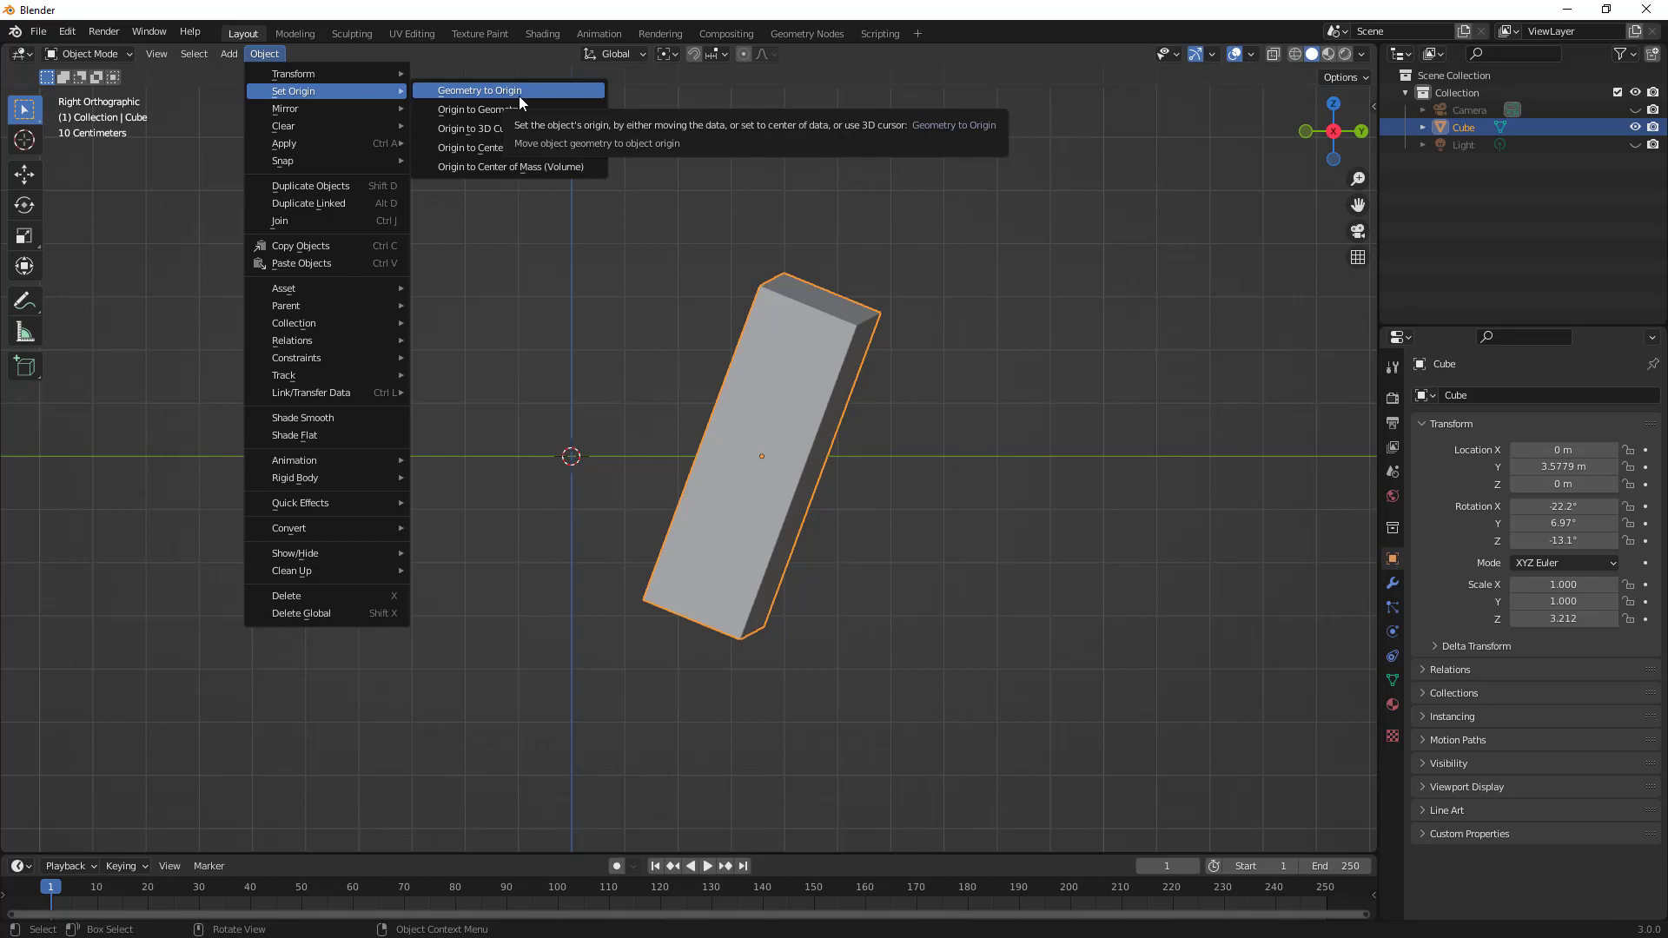
Snap the 3D cursor to the selected cube and keep the transform pivot point on Bounding Box Center
{"action": "mouse_move", "coordinate": [349, 162]}
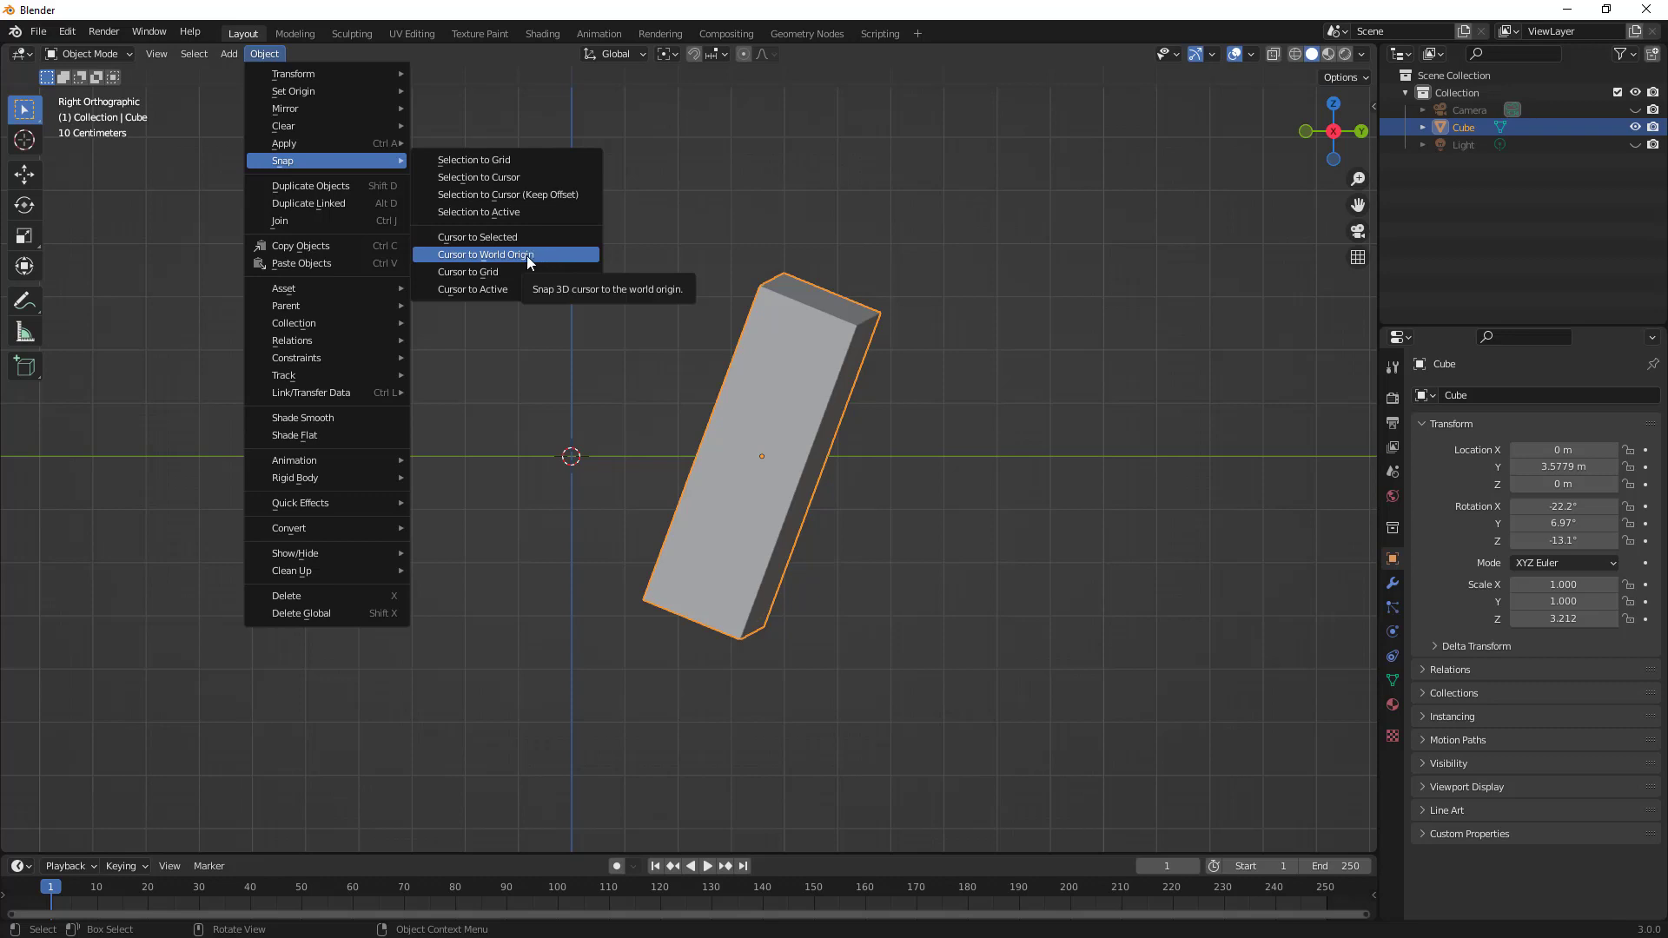
{"action": "left_click", "coordinate": [485, 238]}
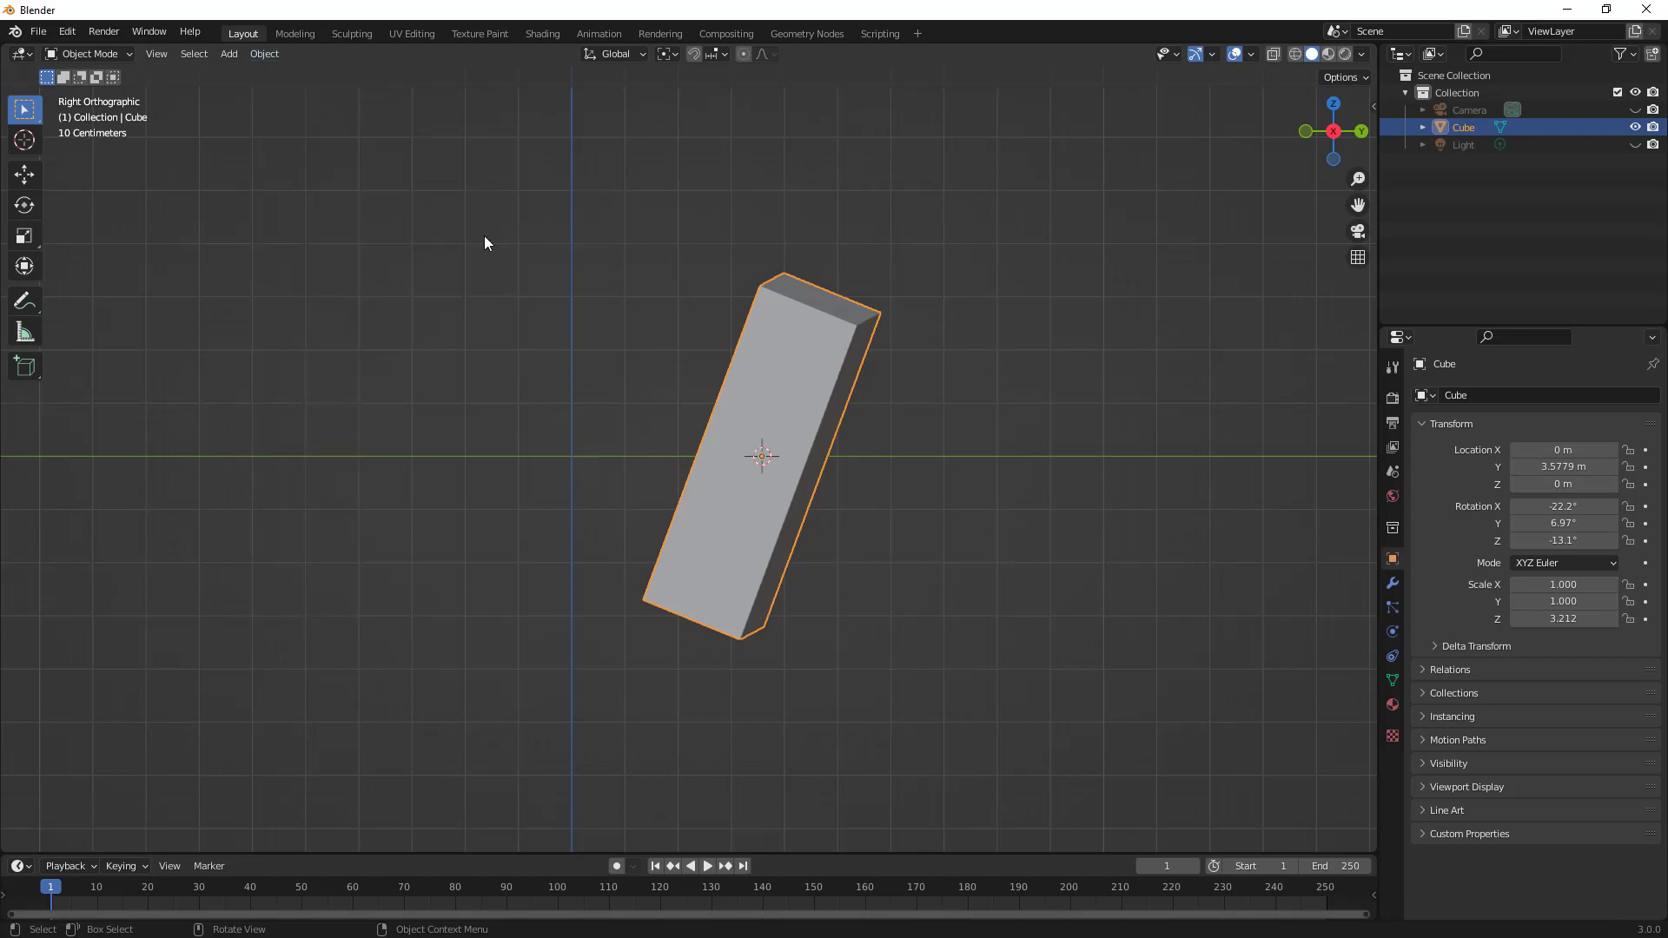
{"action": "middle_click_drag", "start_coordinate": [607, 324], "coordinate": [818, 431]}
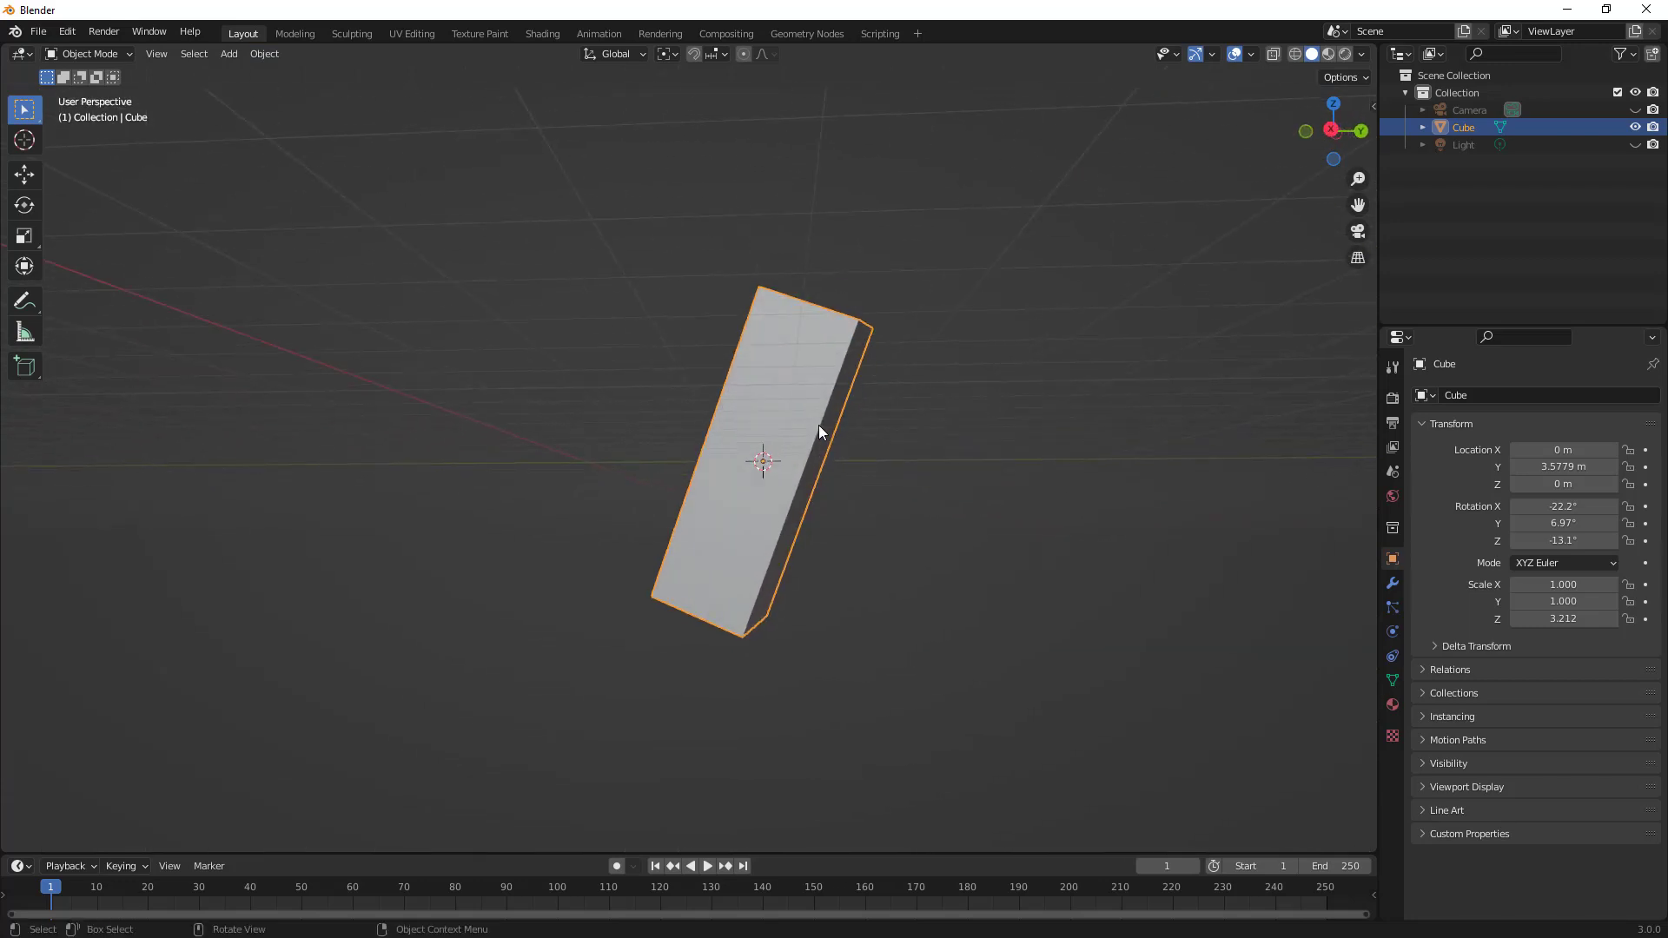
{"action": "left_click", "coordinate": [1330, 129]}
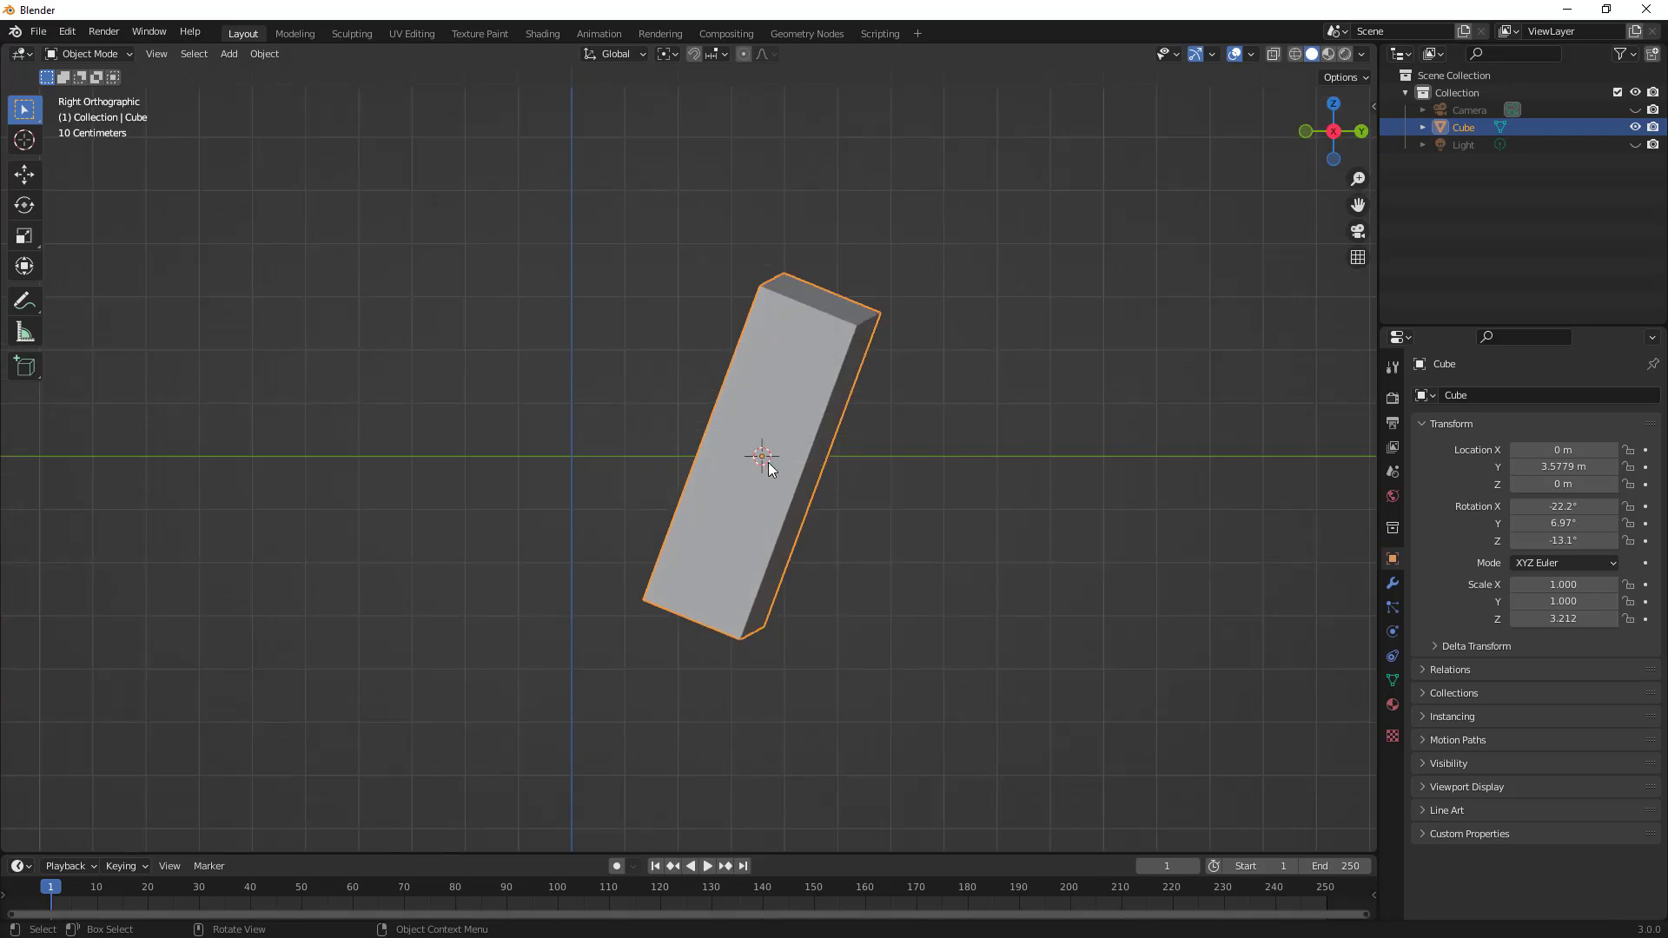
{"action": "left_click", "coordinate": [668, 54]}
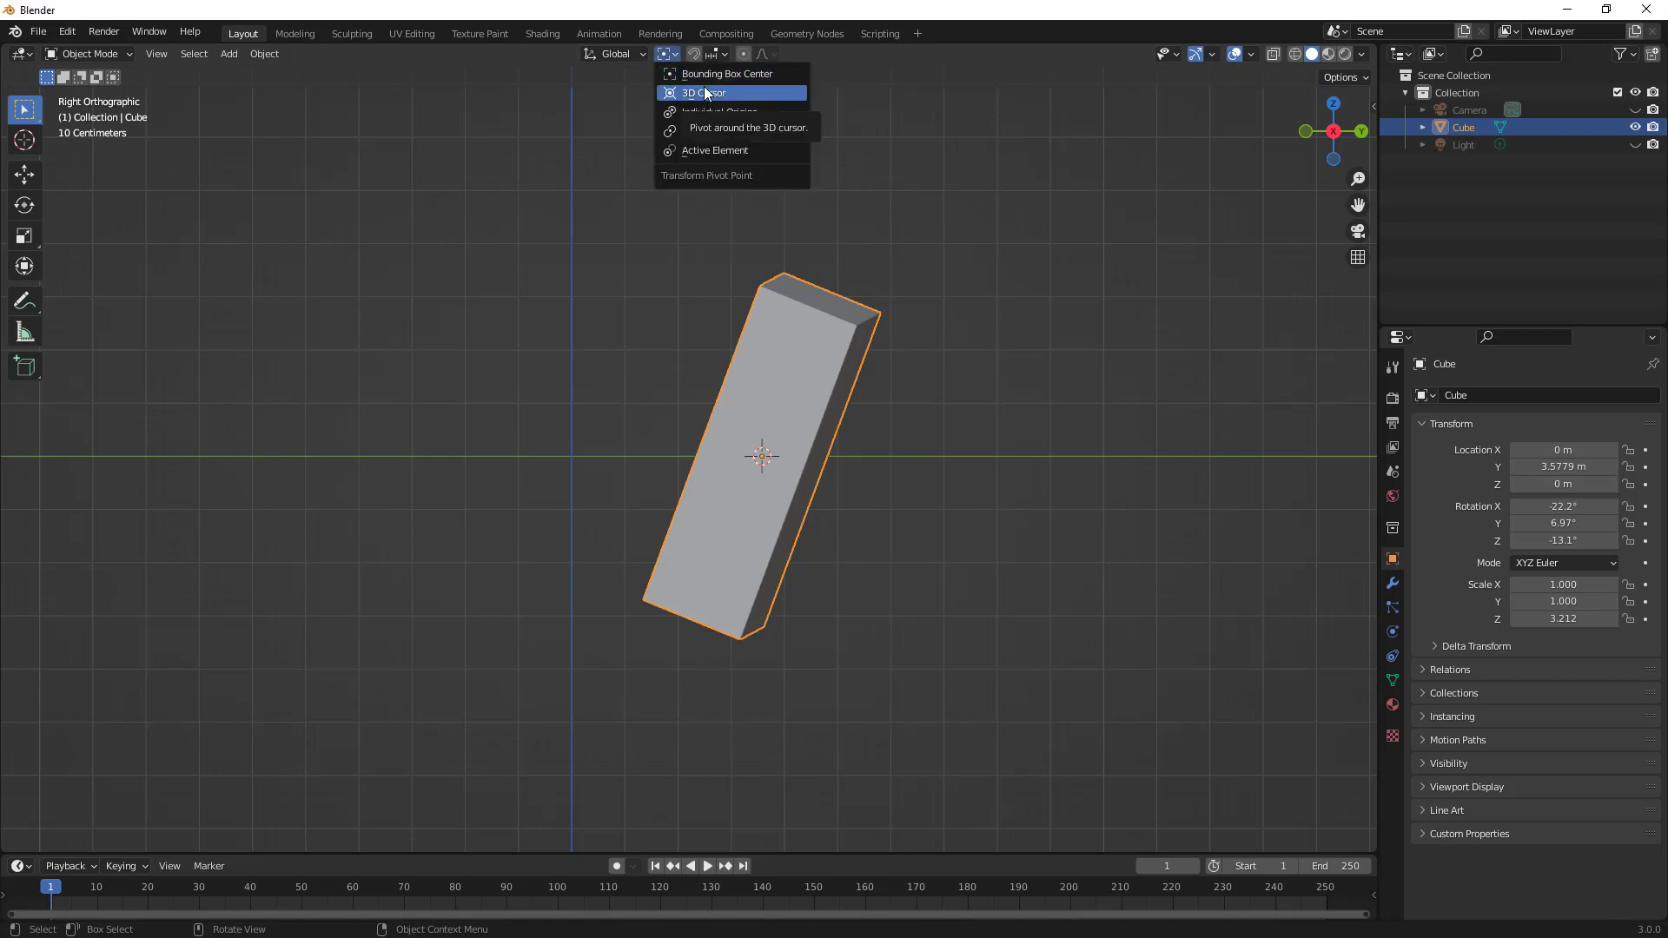
{"action": "left_click", "coordinate": [702, 73]}
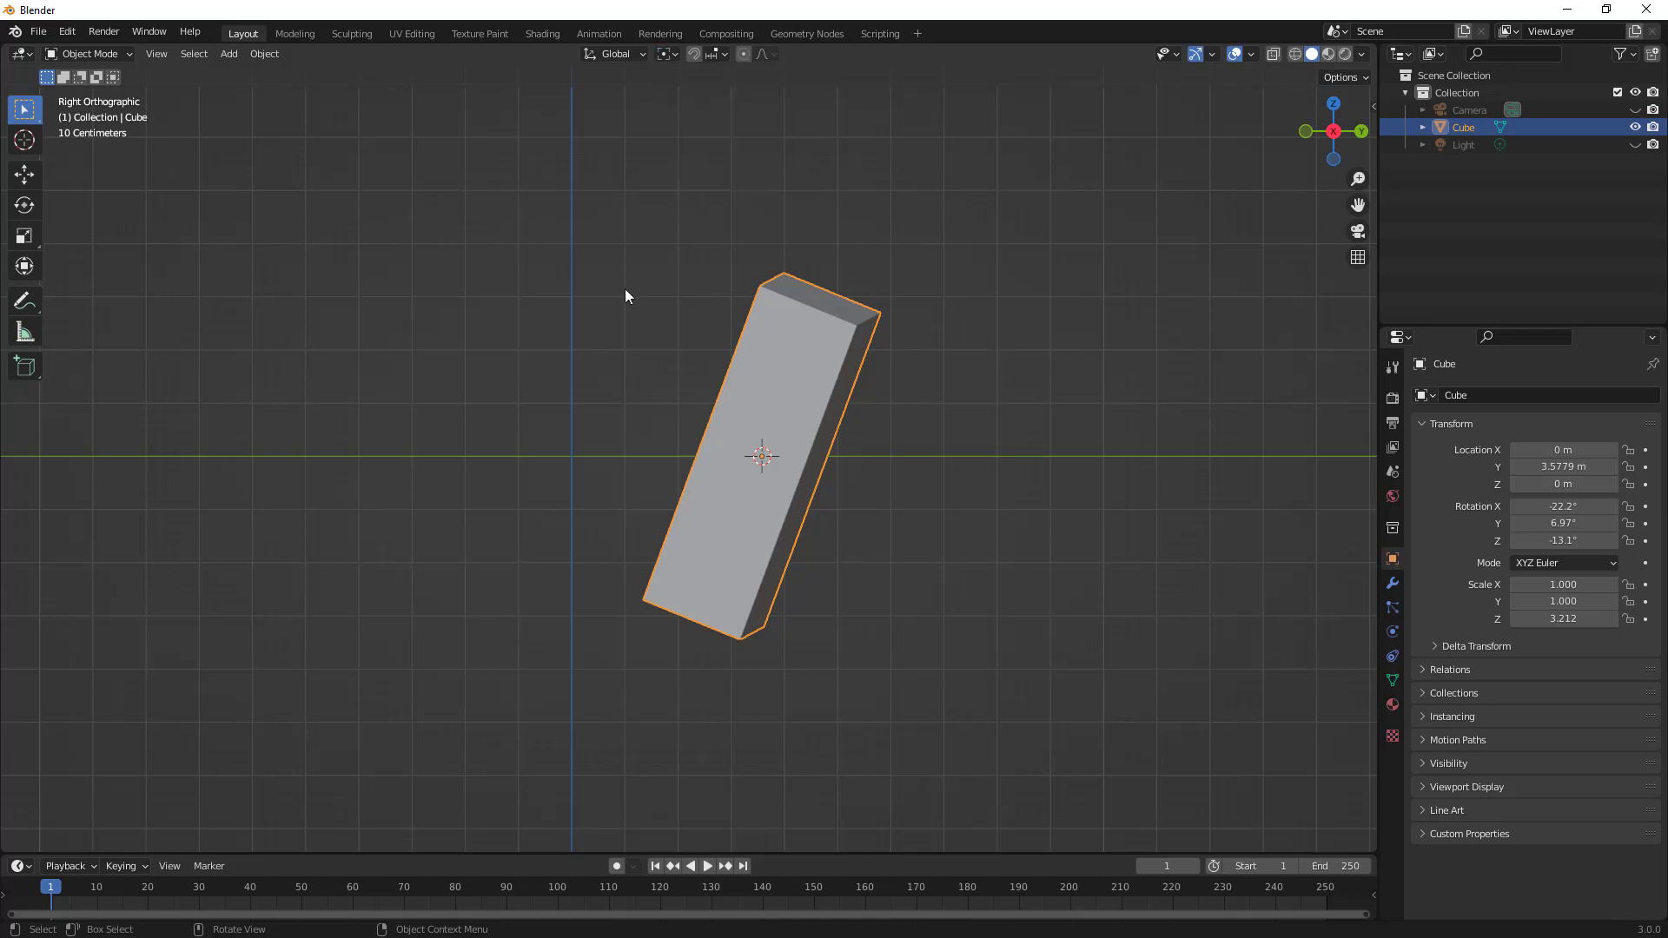
Place the 3D cursor at several free spots away from the cube and return it to the world origin
{"action": "right_click", "coordinate": [409, 279], "text": "shift"}
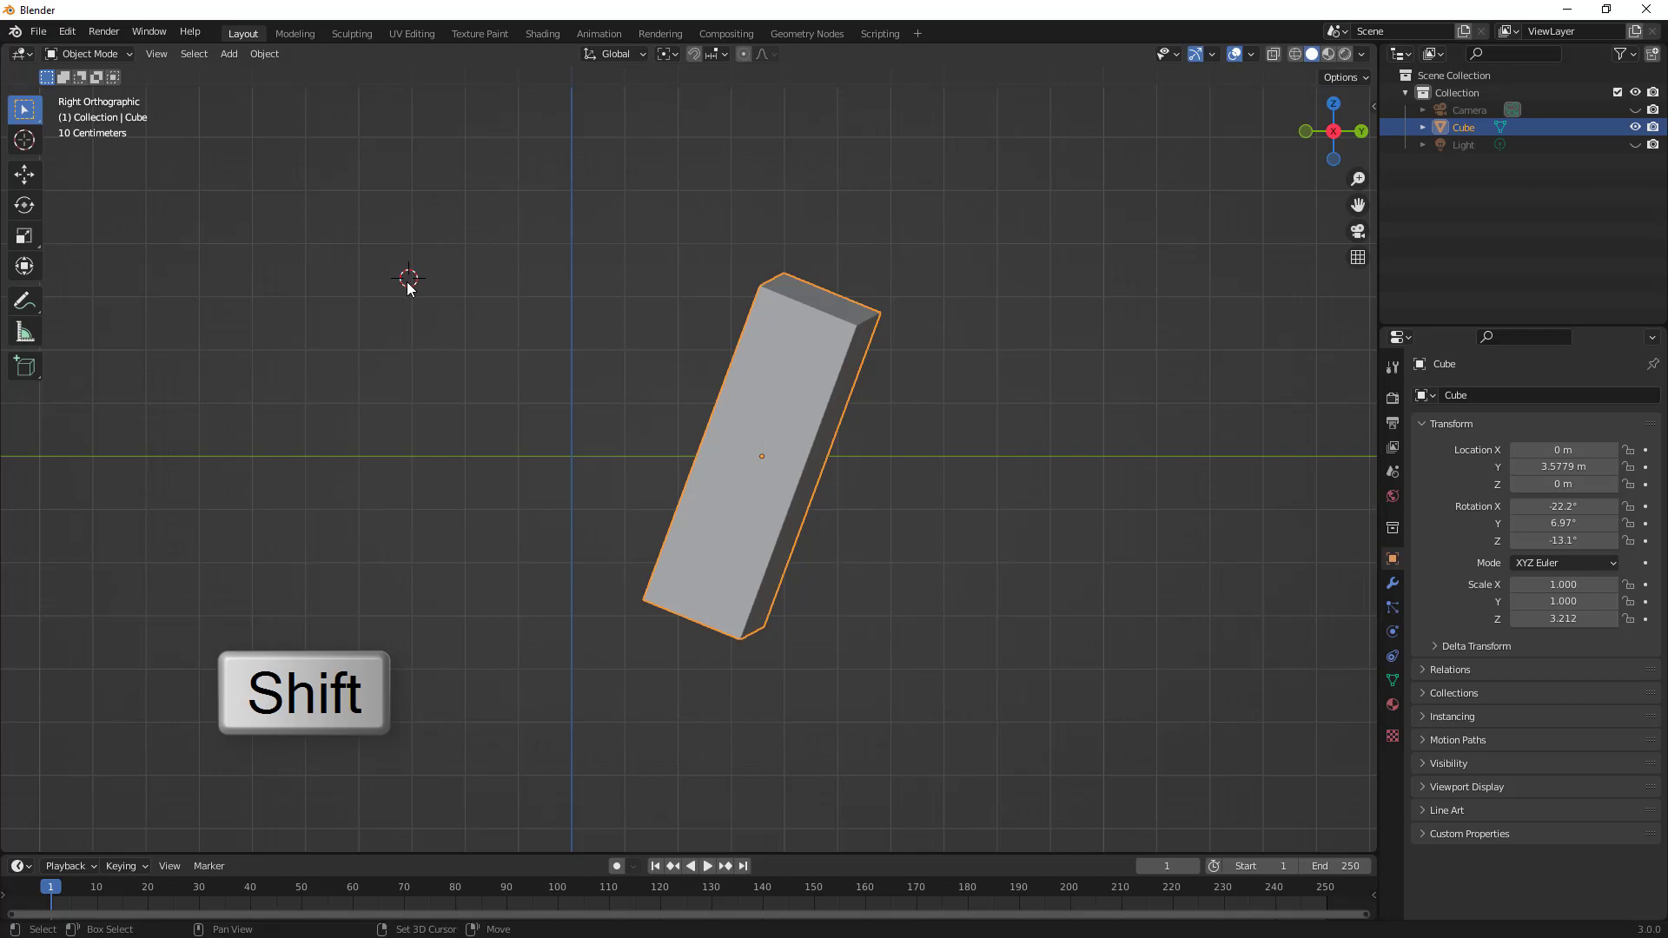
{"action": "right_click", "coordinate": [360, 443], "text": "shift"}
{"action": "right_click", "coordinate": [233, 476], "text": "shift"}
{"action": "right_click", "coordinate": [311, 551], "text": "shift"}
{"action": "left_click", "coordinate": [261, 56]}
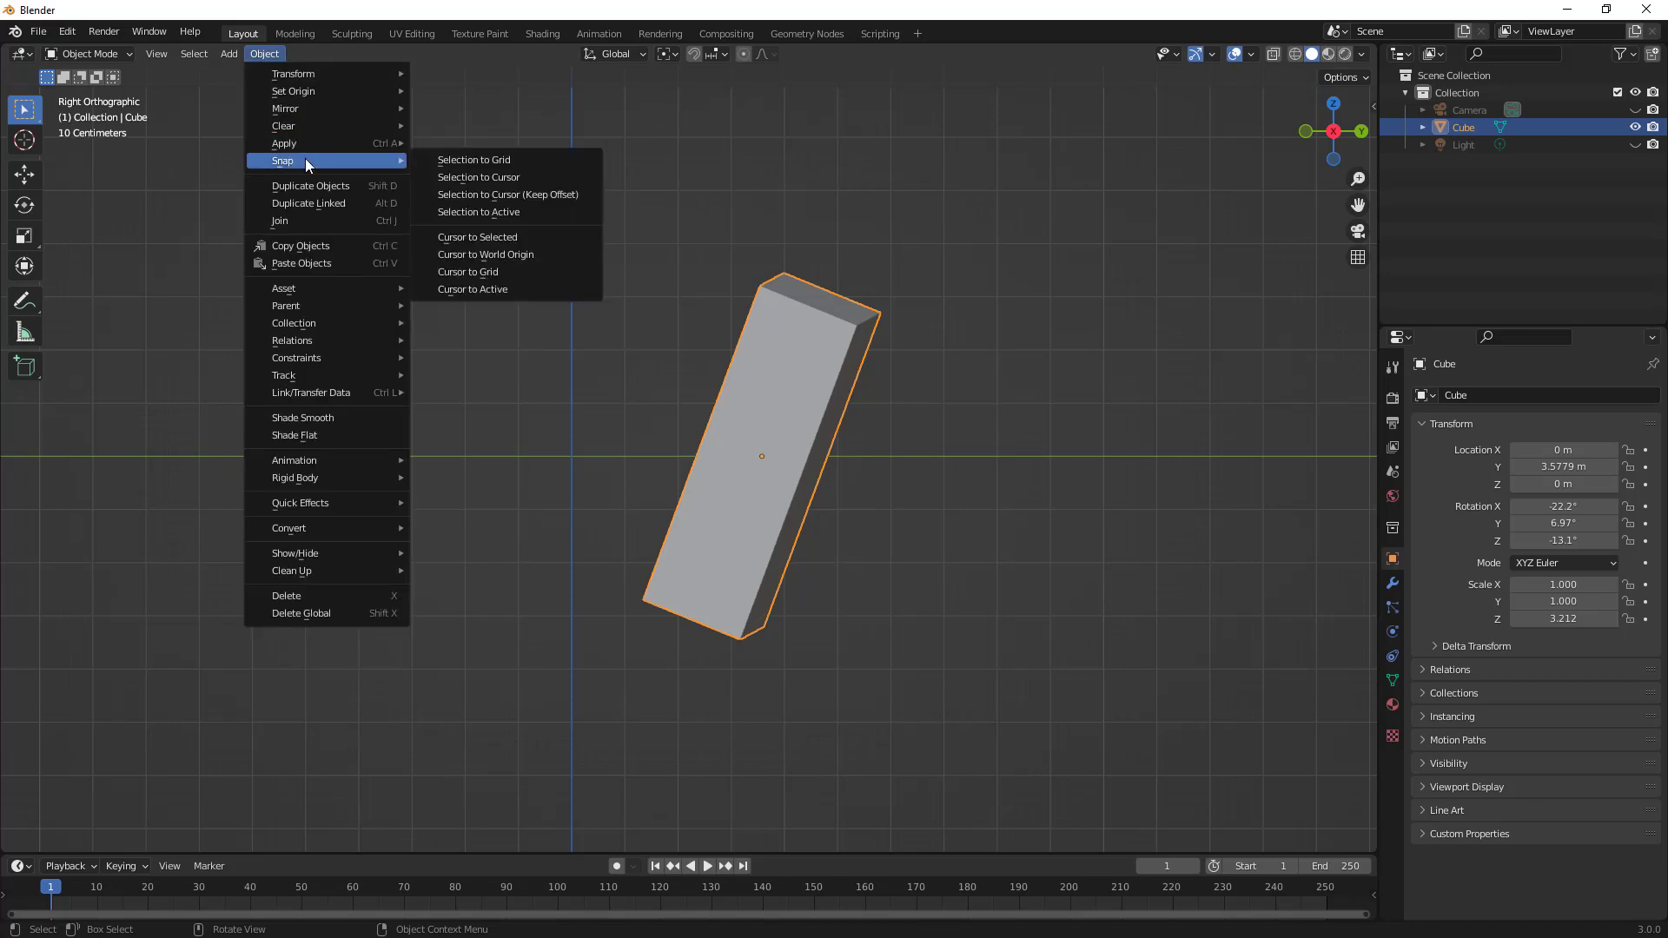
{"action": "left_click", "coordinate": [485, 255]}
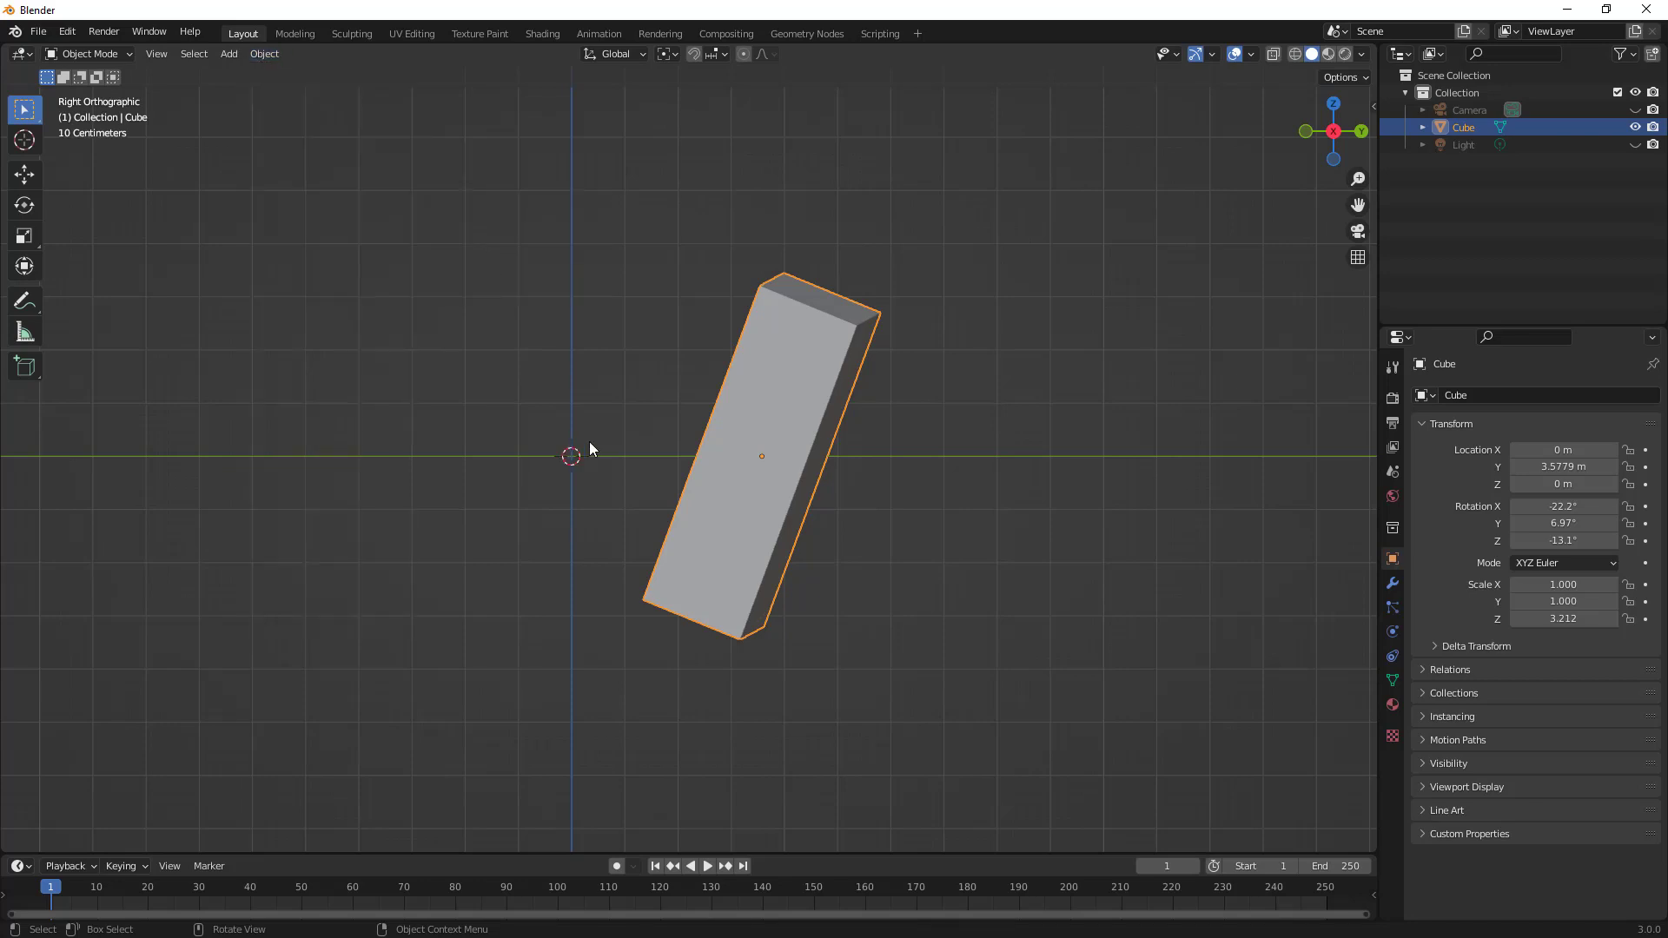
Place the 3D cursor in empty space between the Z axis and the cube's upper part, and snap it back to the world origin
{"action": "left_click", "coordinate": [264, 54]}
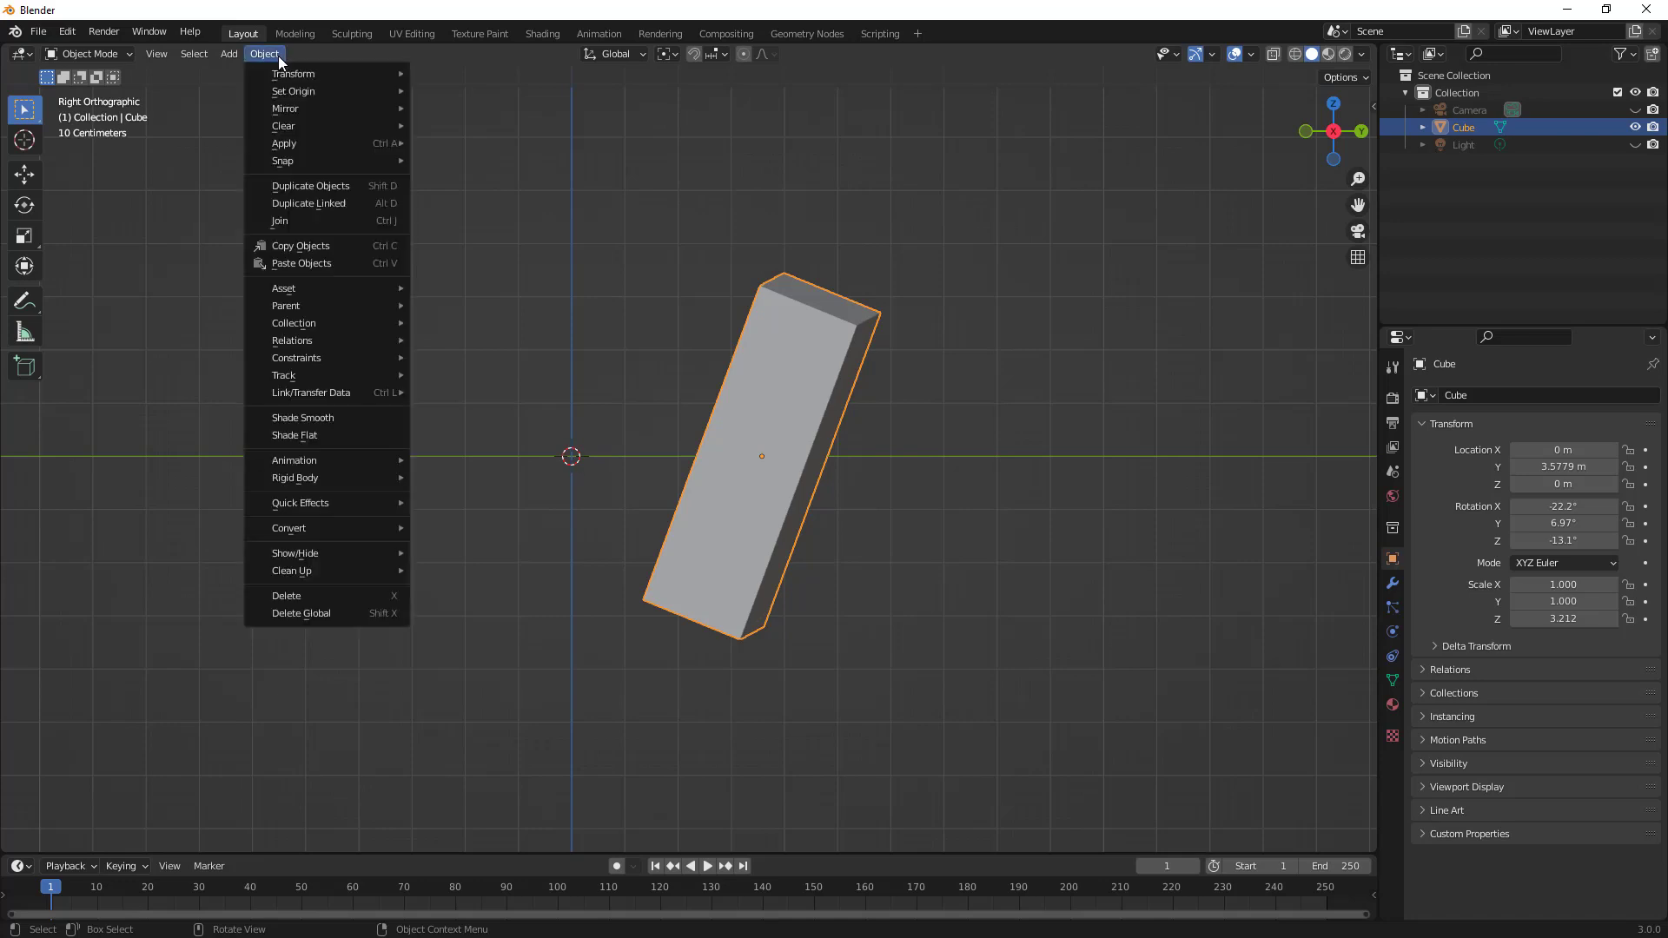
{"action": "mouse_move", "coordinate": [346, 167]}
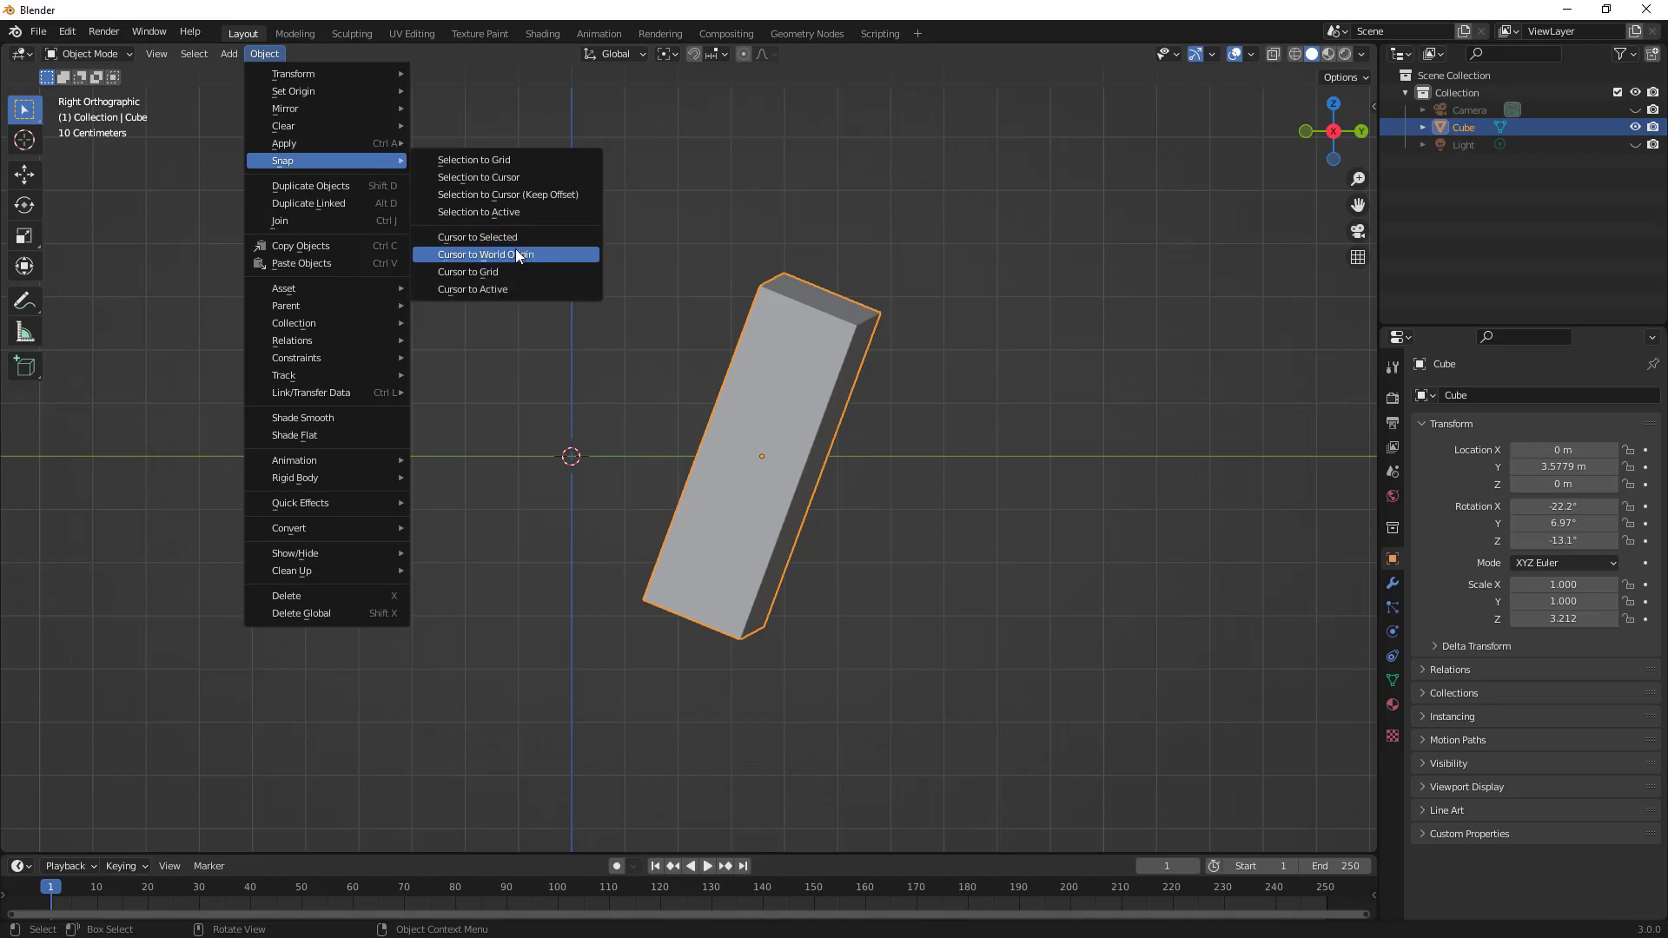
{"action": "left_click", "coordinate": [678, 218]}
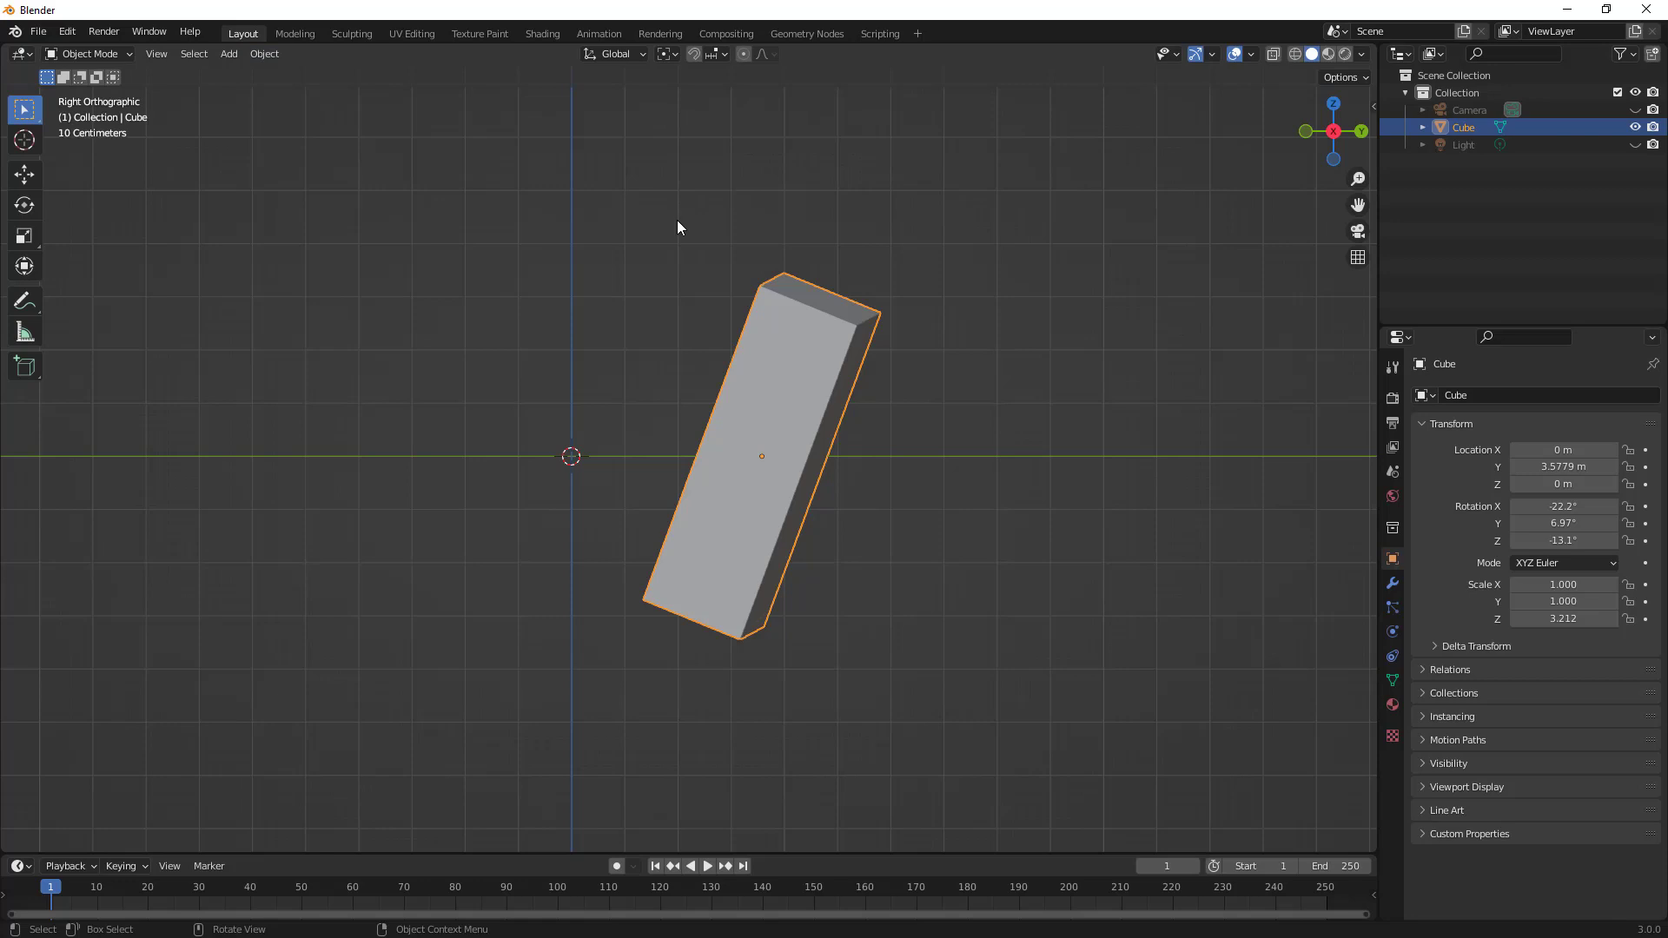
{"action": "right_click", "coordinate": [606, 304], "text": "shift"}
{"action": "left_click", "coordinate": [274, 54]}
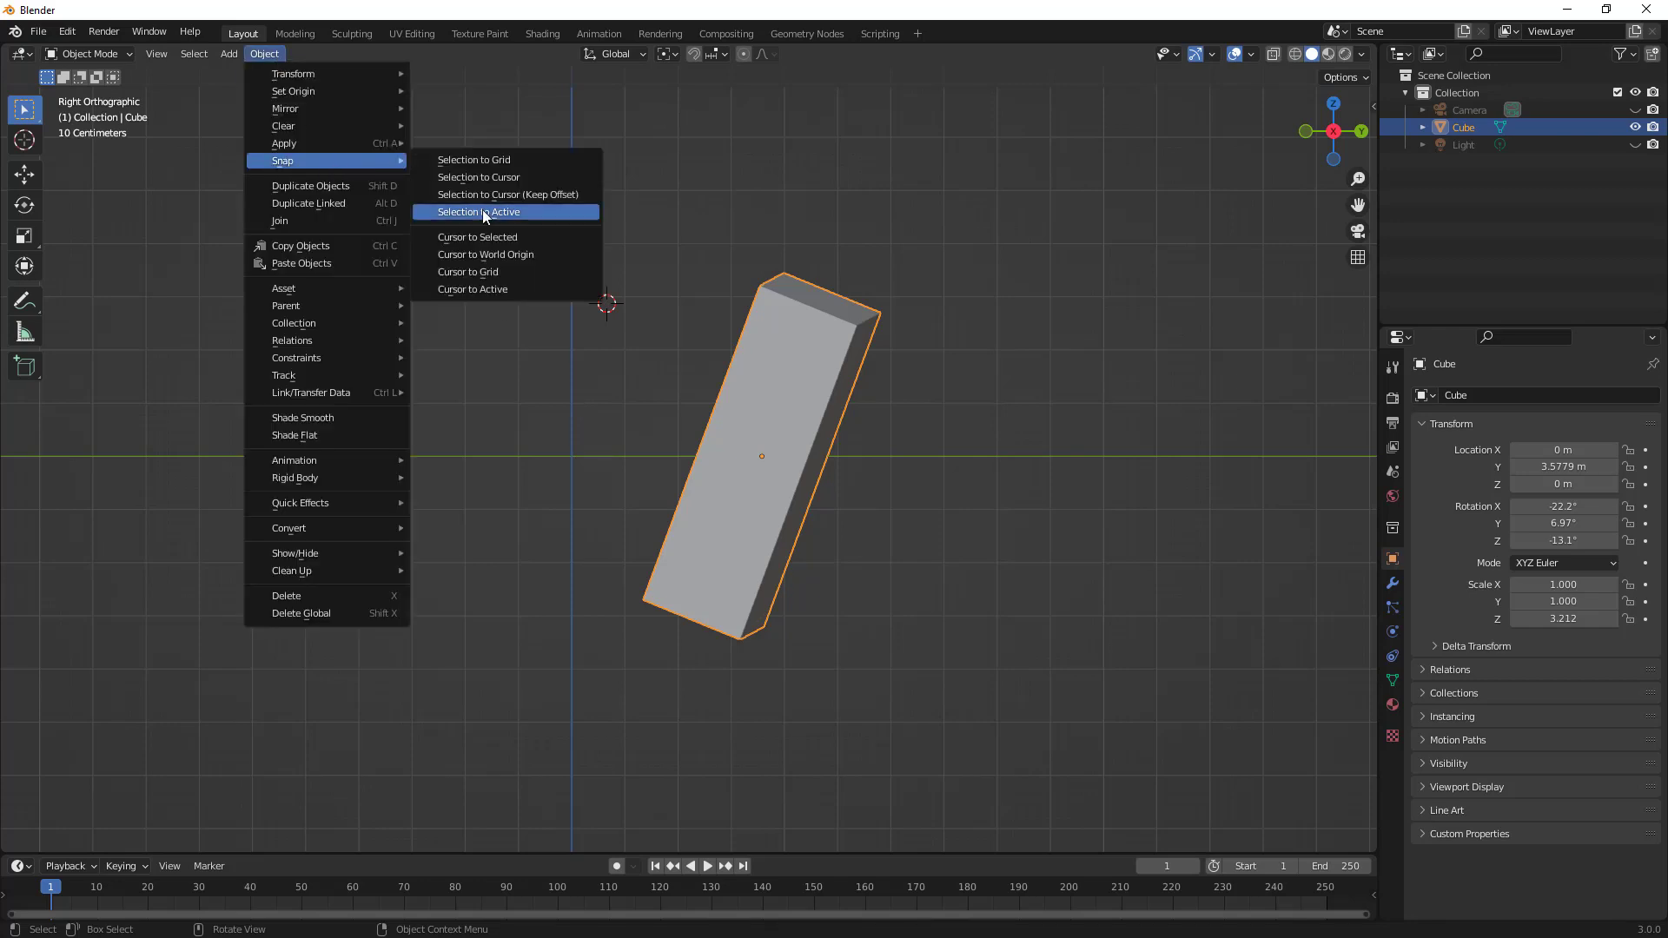
{"action": "left_click", "coordinate": [565, 255]}
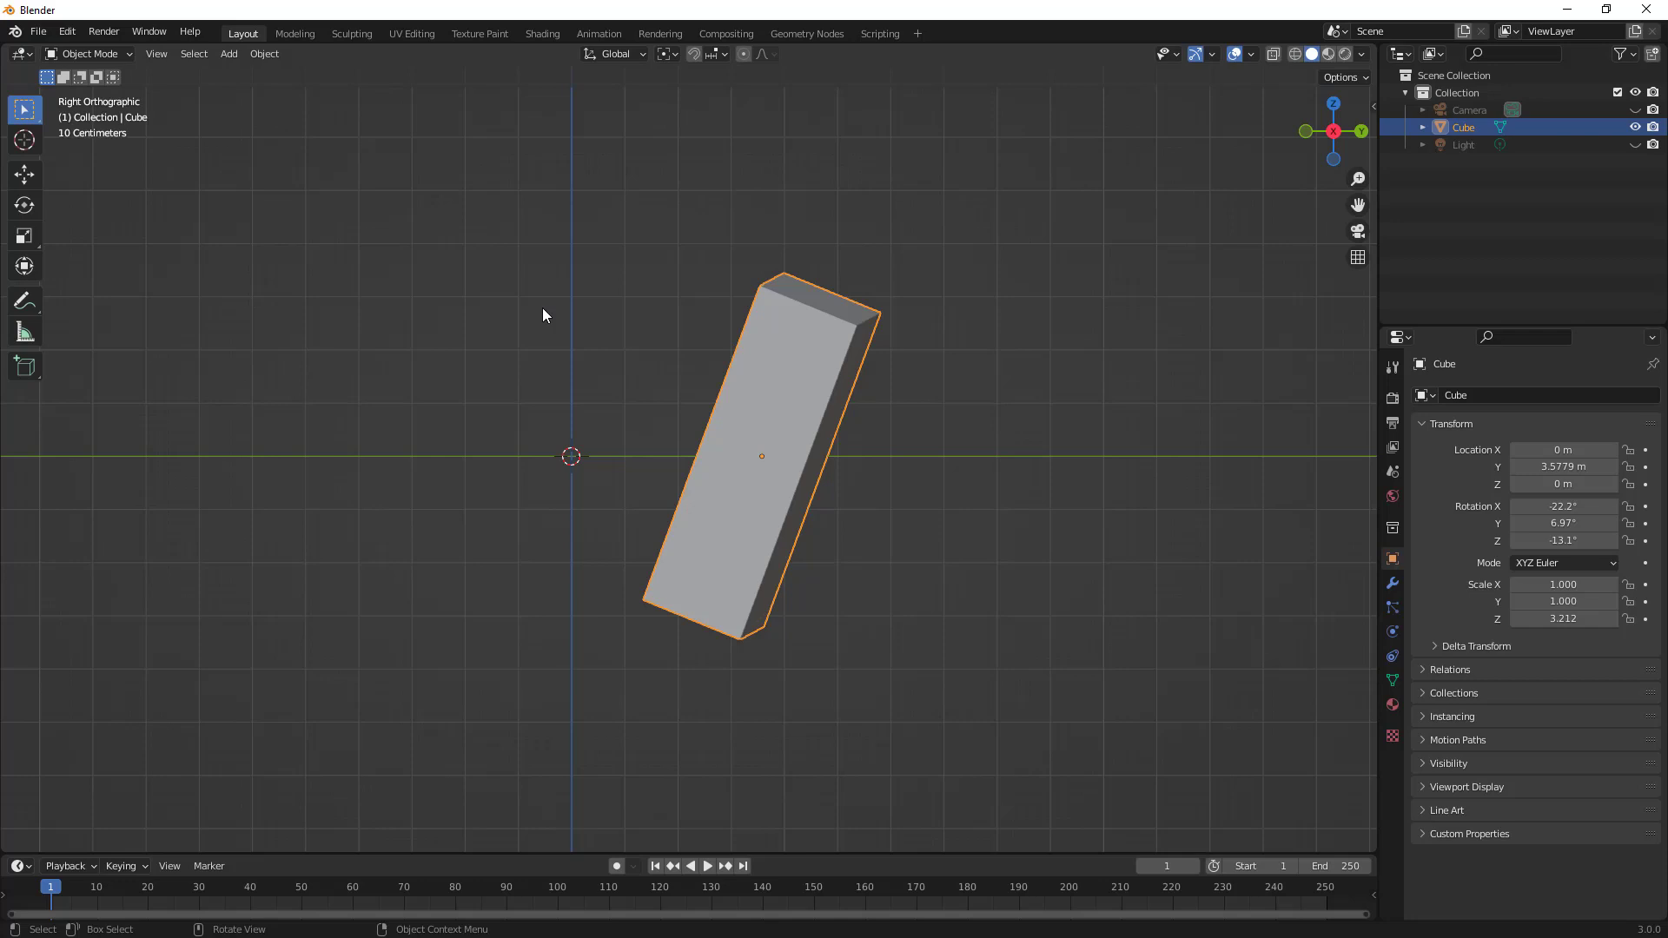
Snap the selected cube to the grid, placing it at a Y location of 3.6 m
{"action": "key", "text": "shift"}
{"action": "key", "text": "shift+s"}
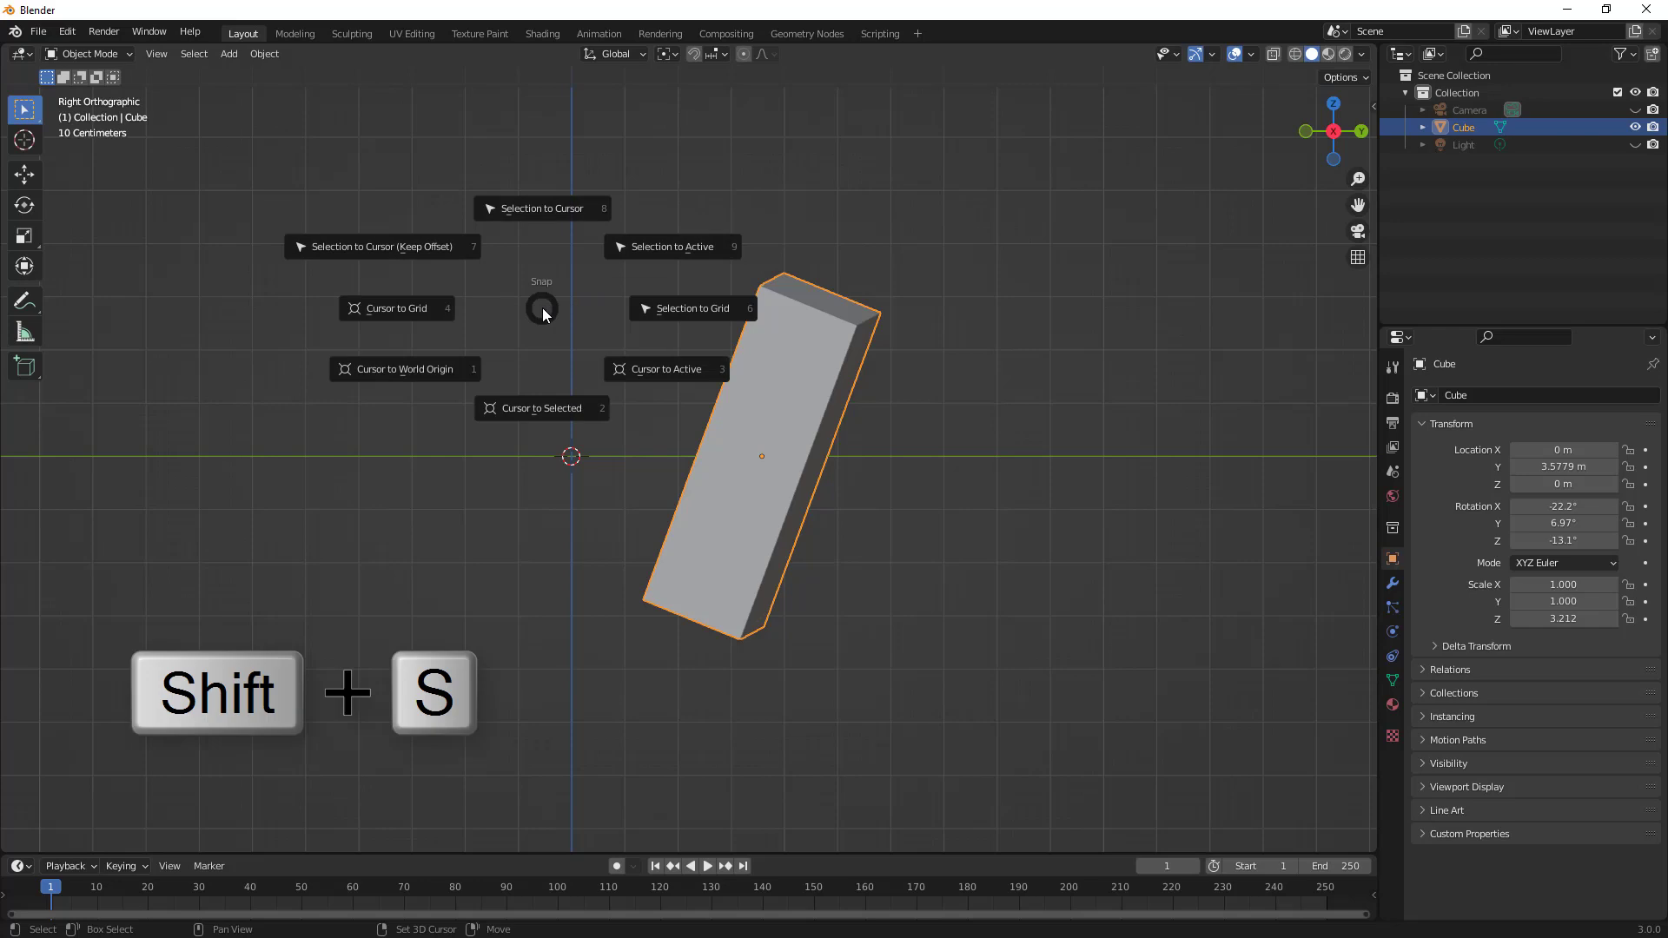
{"action": "left_click", "coordinate": [696, 368]}
{"action": "middle_click_drag", "start_coordinate": [622, 376], "coordinate": [705, 390]}
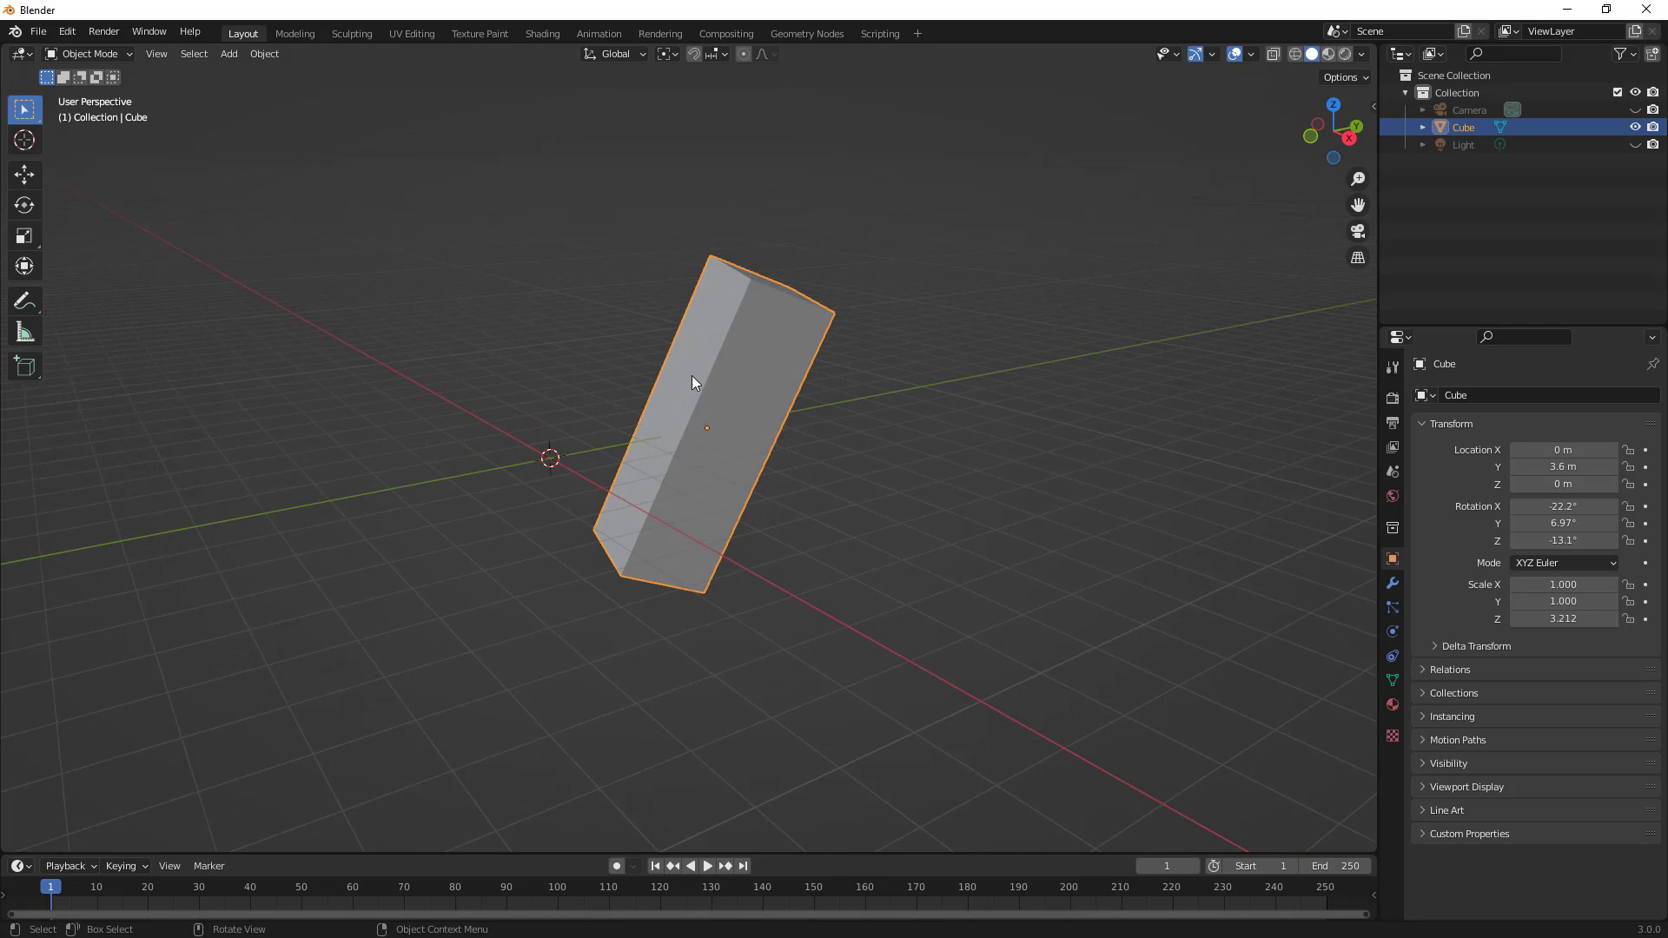
{"action": "left_click", "coordinate": [1339, 135]}
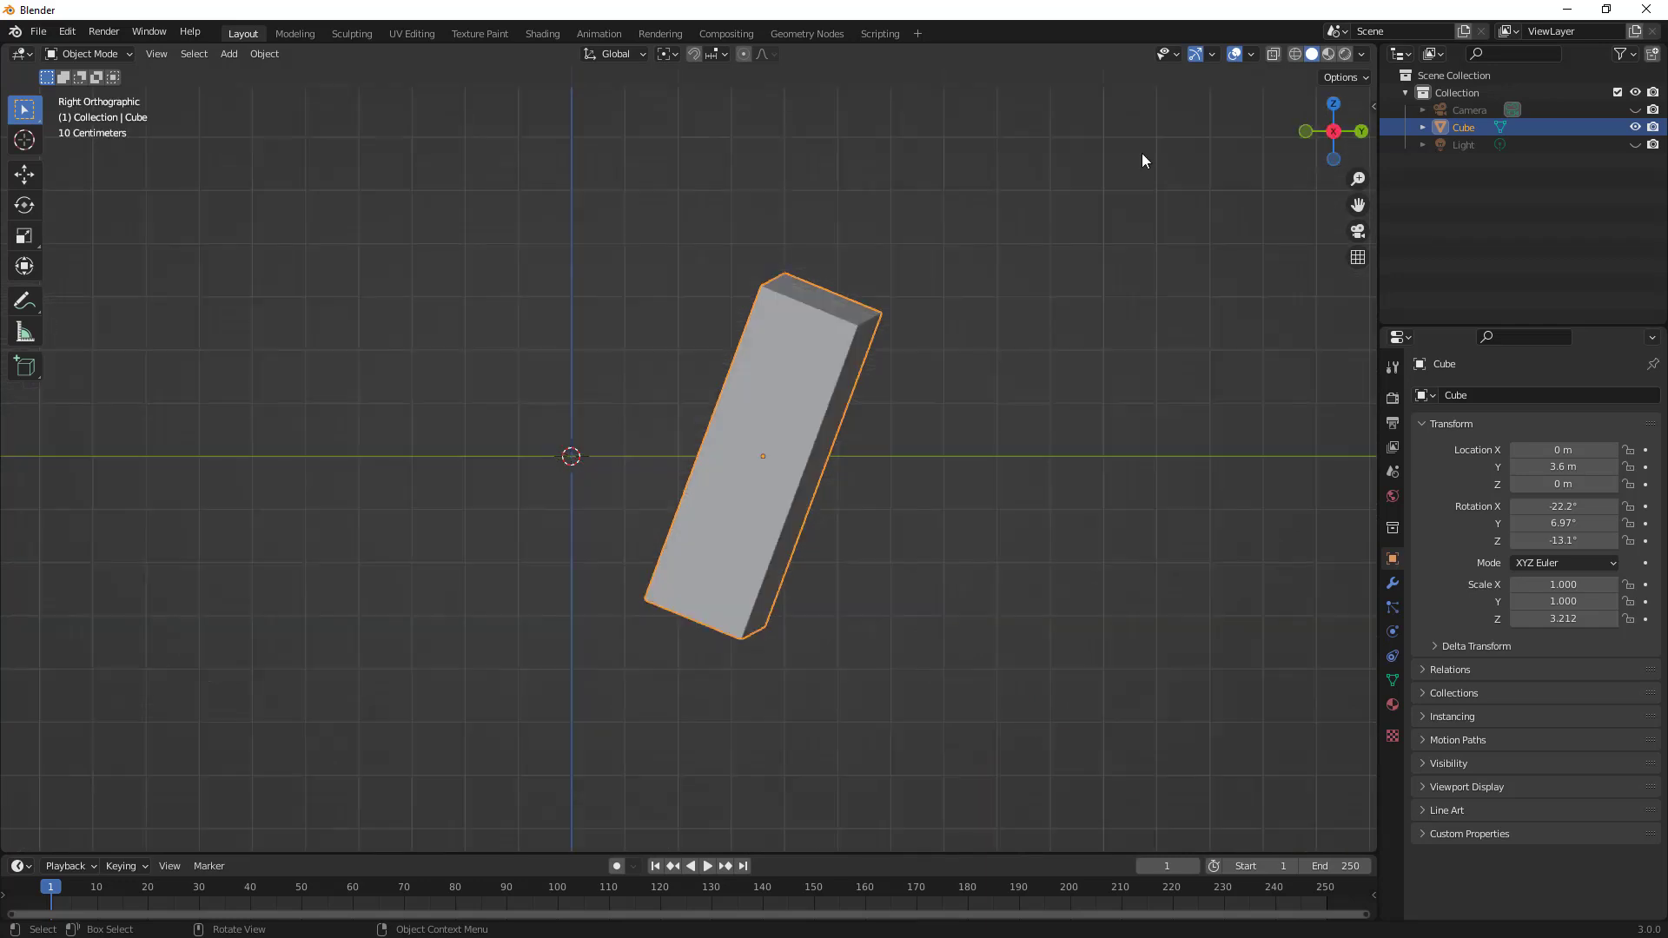
Scale the cube along its local Z axis to a Z scale of about 5.638, keeping the transform orientation on Global
{"action": "left_click", "coordinate": [617, 53]}
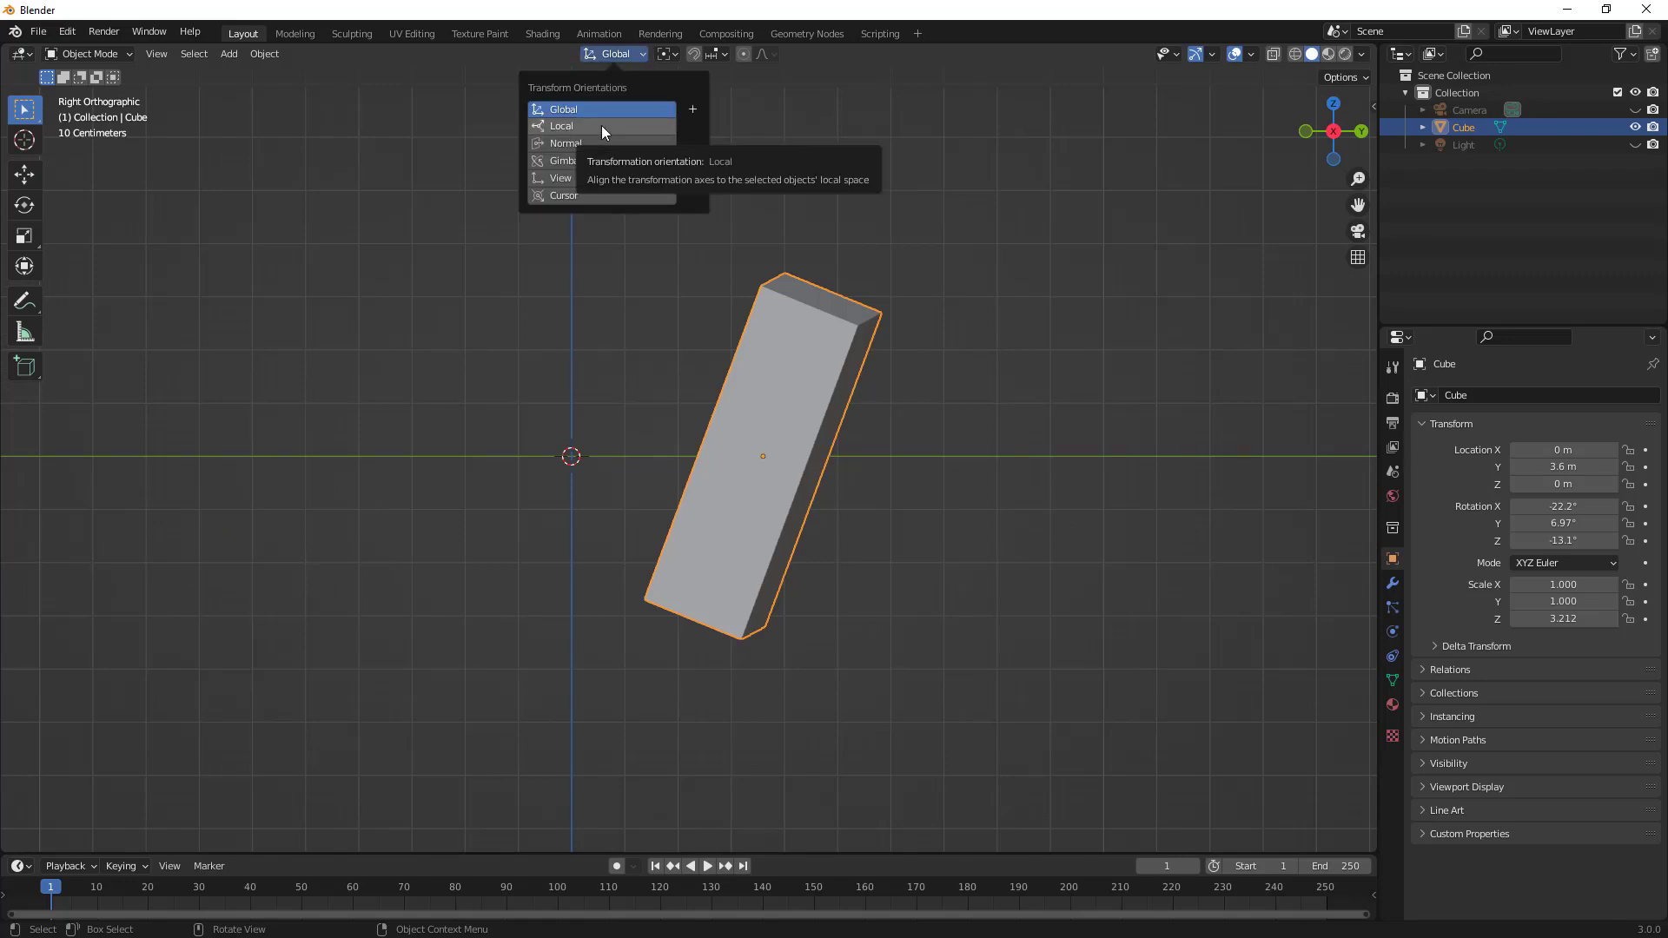
{"action": "left_click", "coordinate": [822, 209]}
{"action": "left_click", "coordinate": [816, 344]}
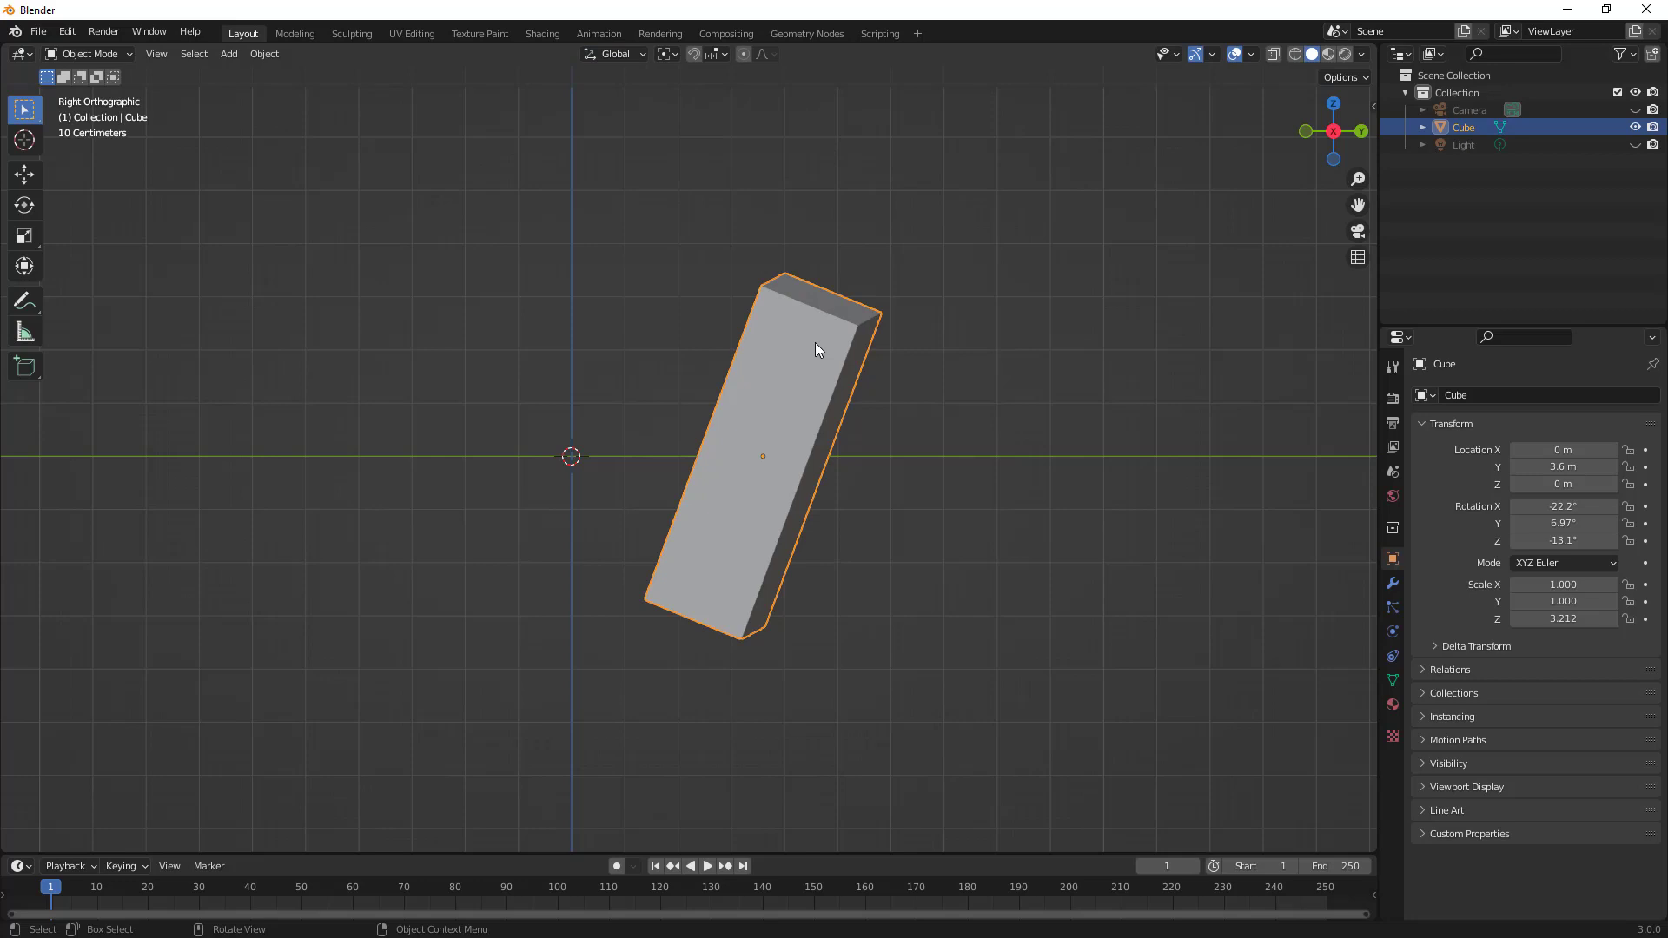
{"action": "key", "text": "s"}
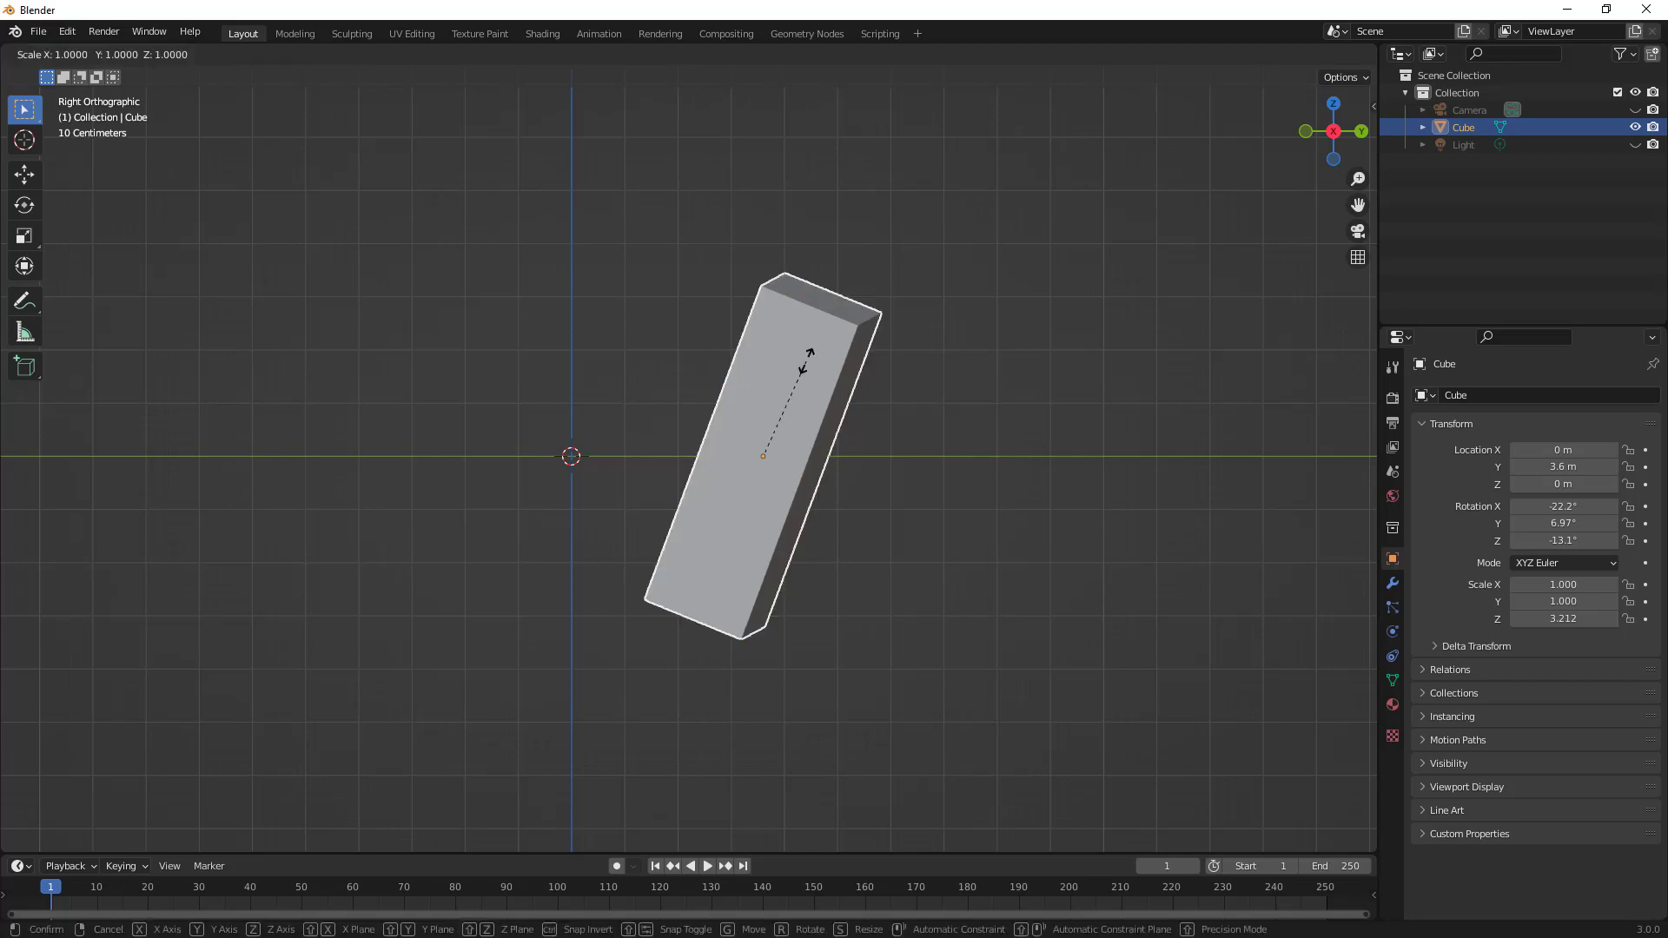
{"action": "key", "text": "z"}
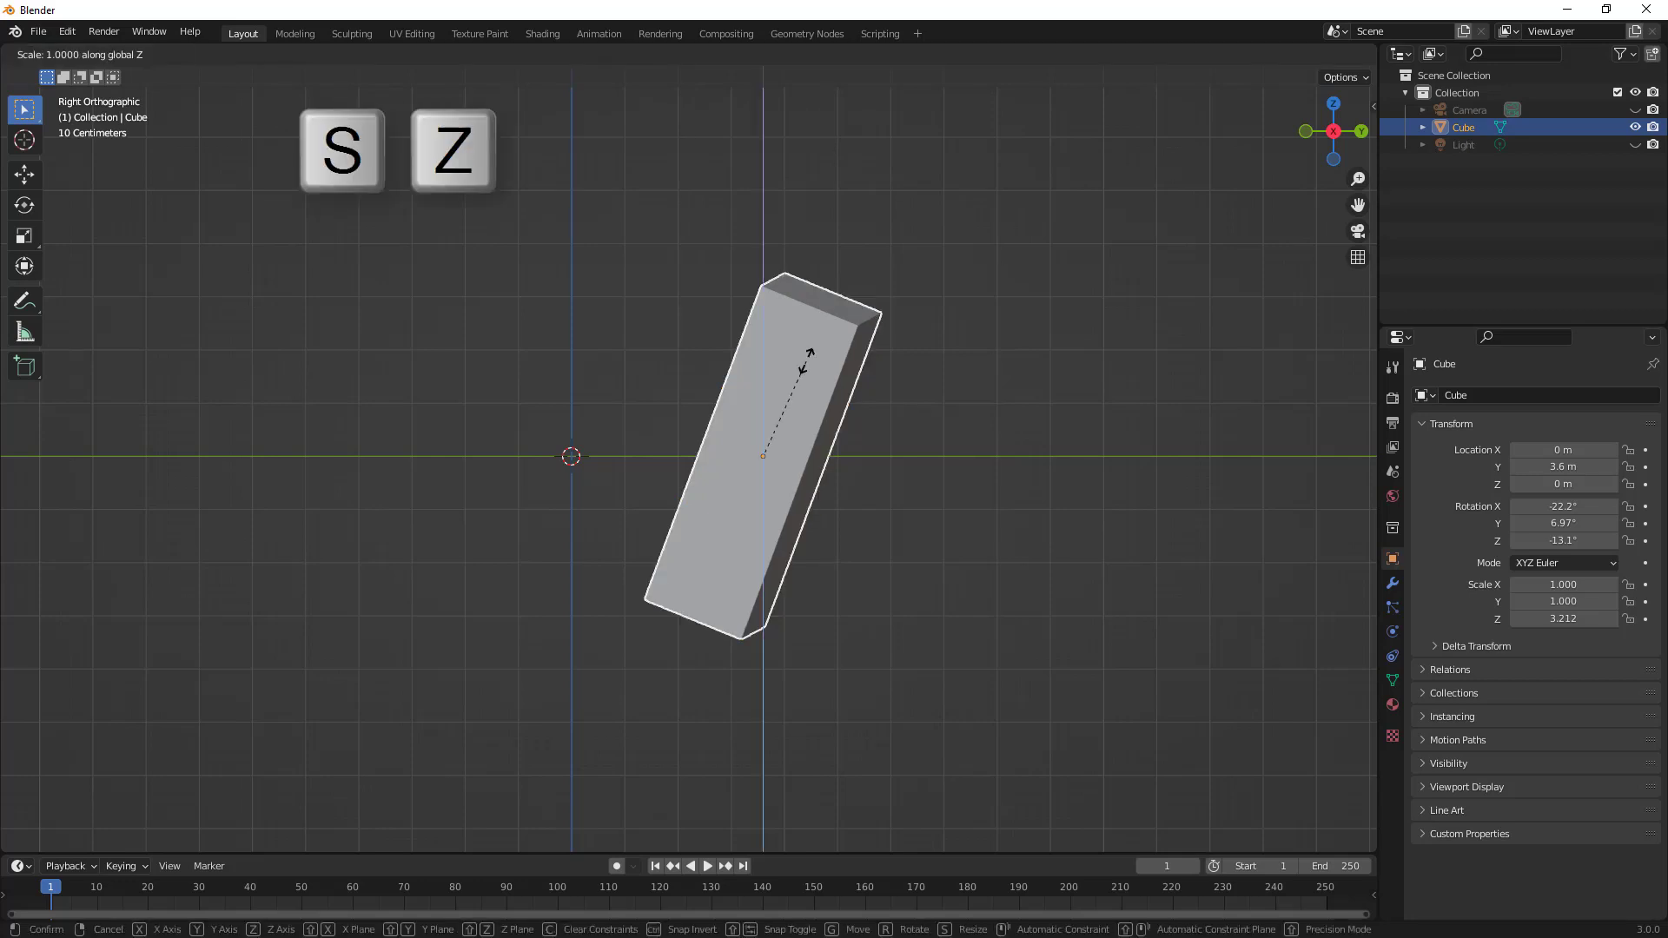
{"action": "key", "text": "z"}
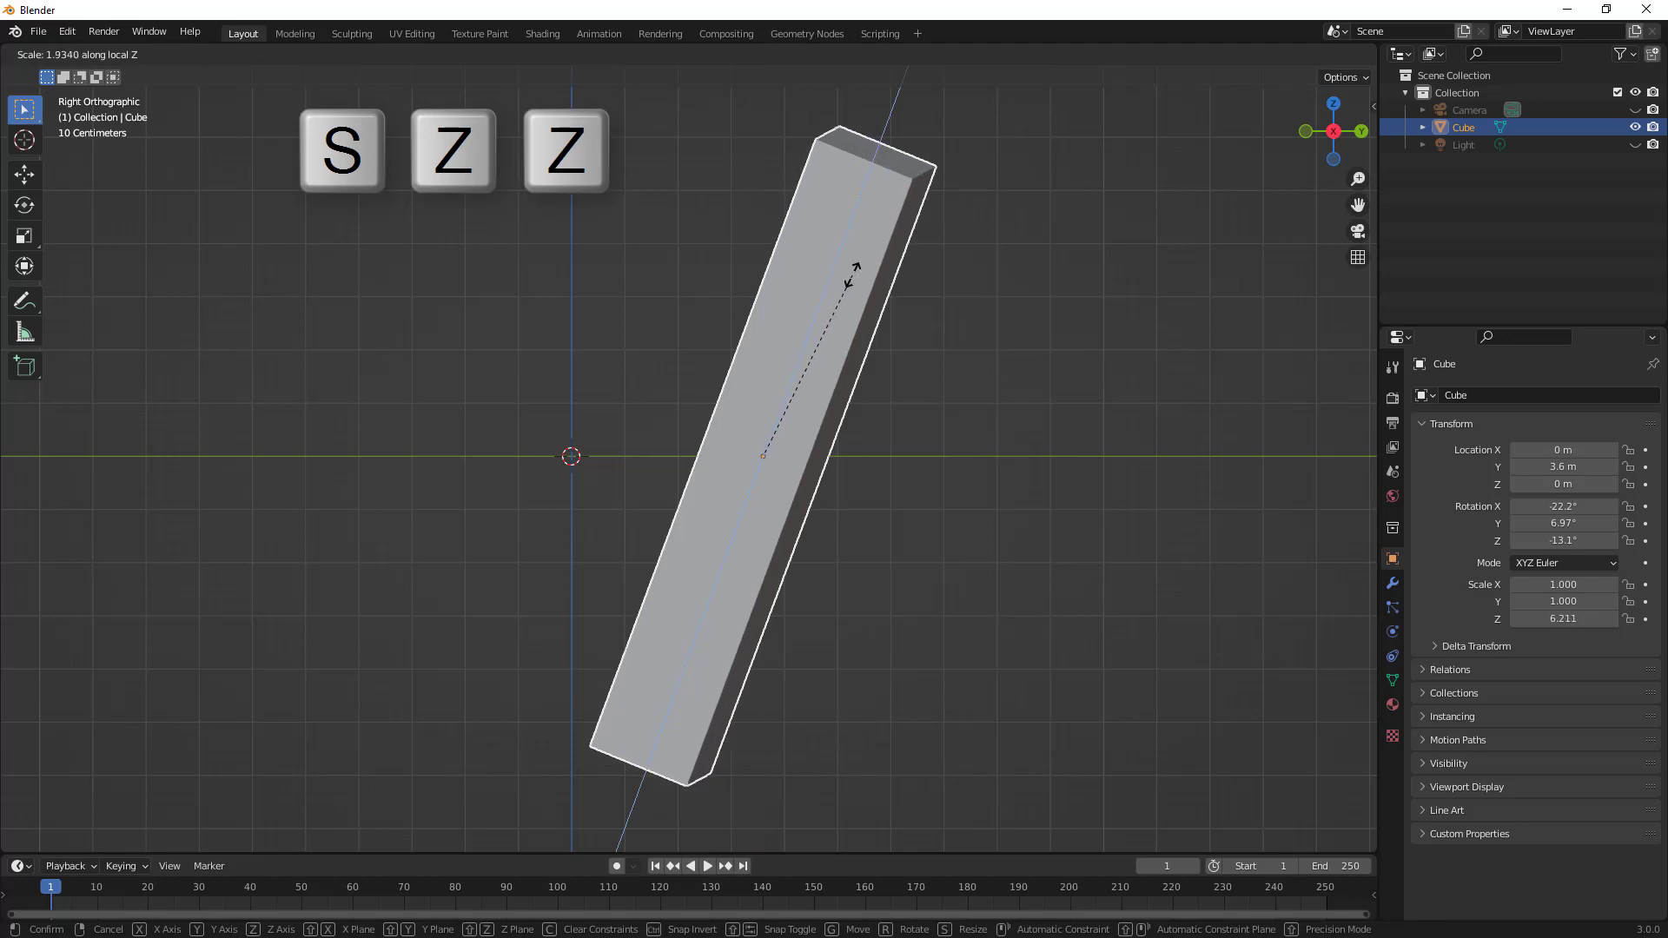
{"action": "left_click", "coordinate": [842, 291]}
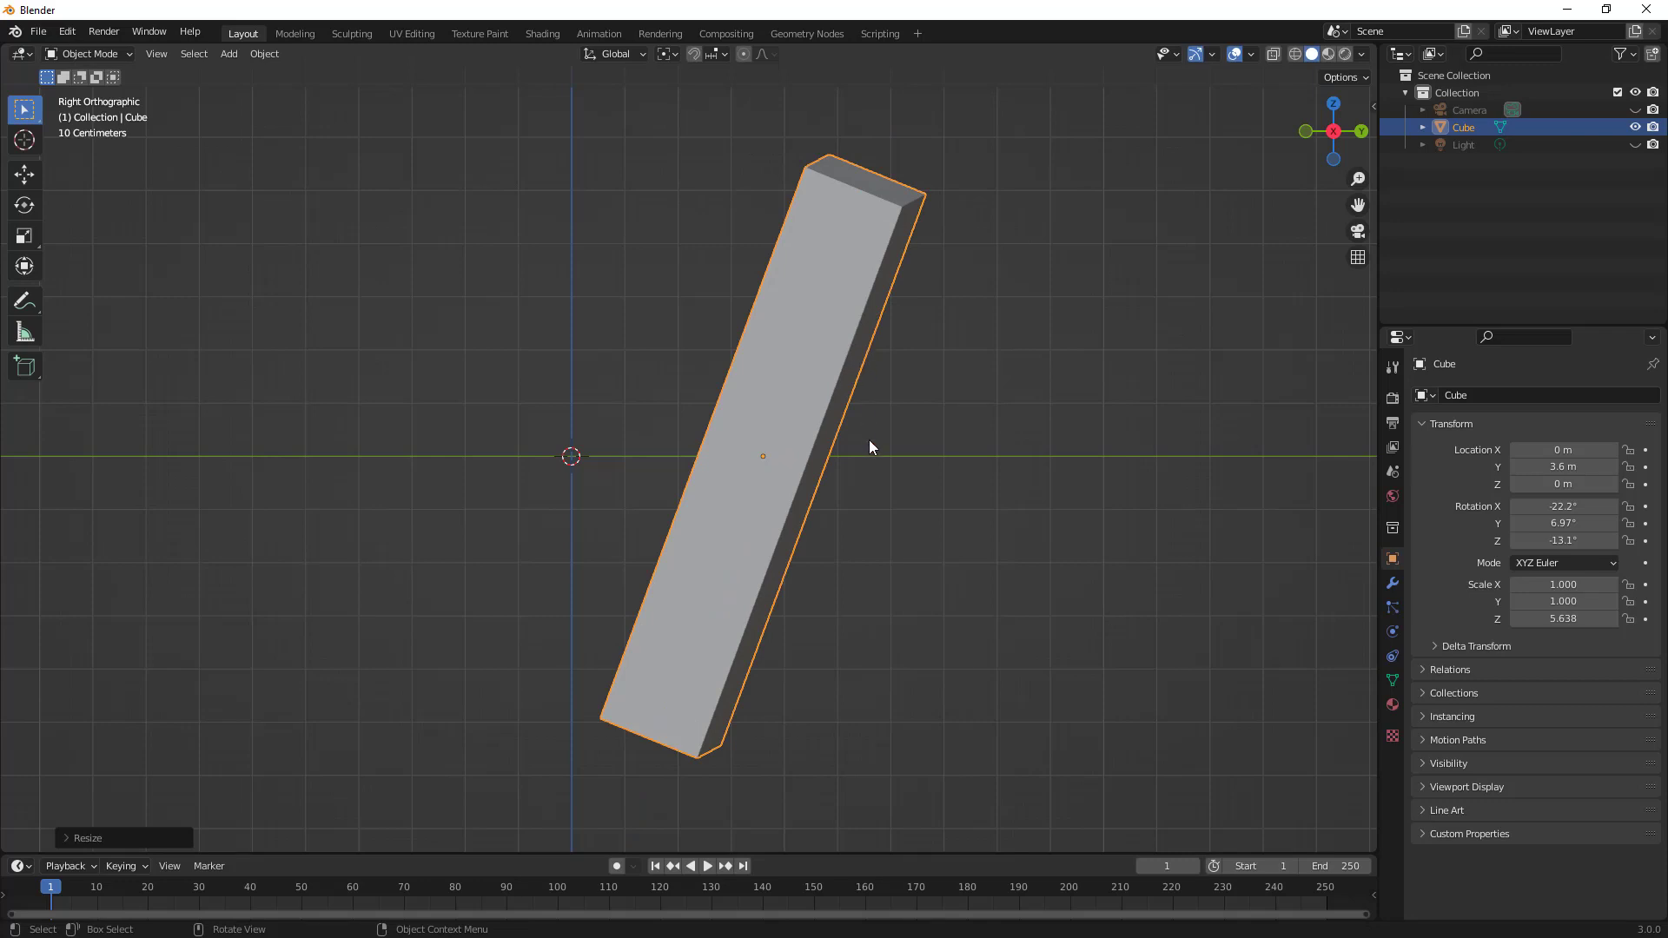
Deselect the cube and go through the Move and Rotate tools, ending with the Scale tool active
{"action": "scroll", "coordinate": [869, 440], "scroll_direction": "down", "scroll_amount": 2}
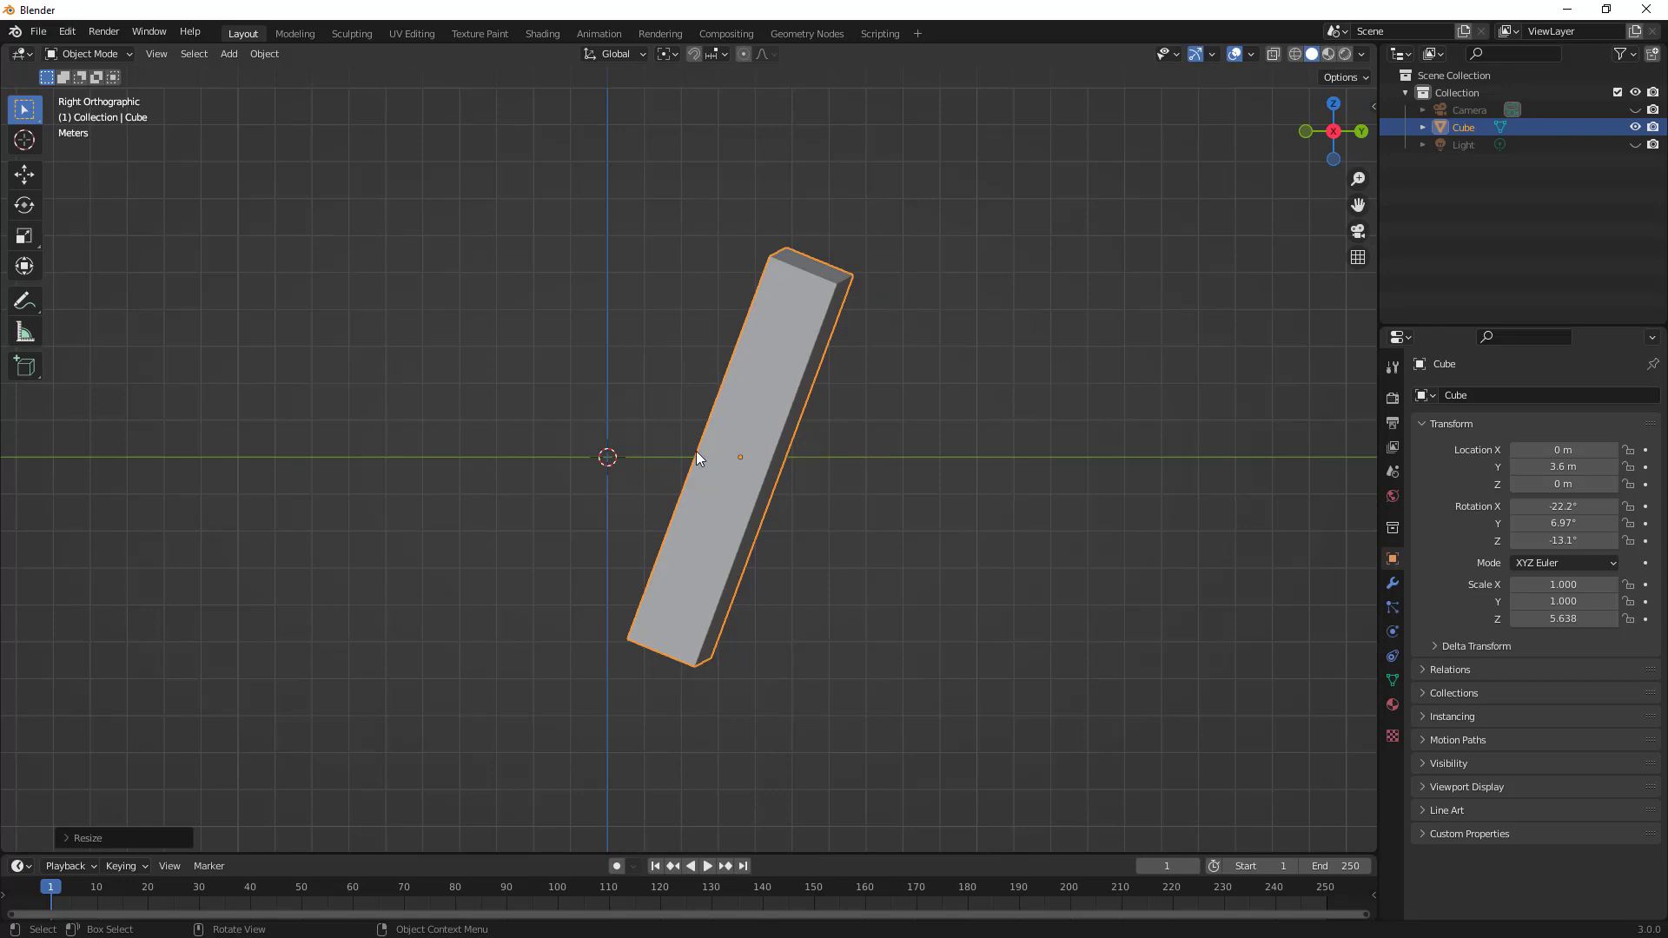
{"action": "left_click", "coordinate": [551, 408]}
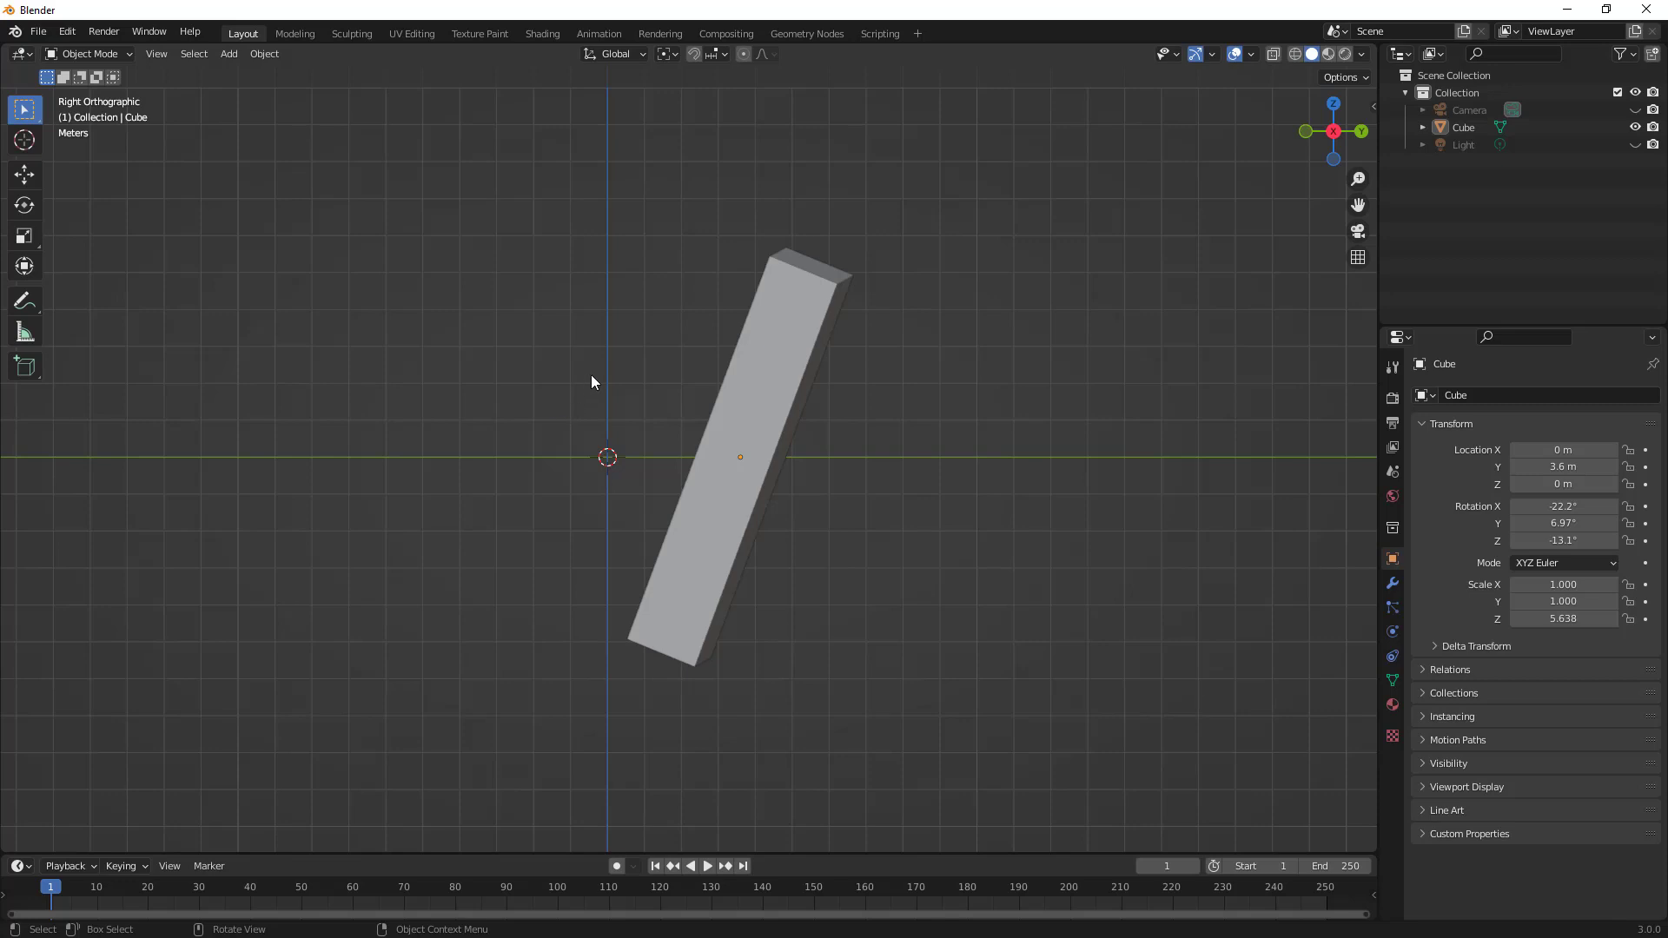
{"action": "left_click", "coordinate": [24, 174]}
{"action": "left_click", "coordinate": [25, 205]}
{"action": "left_click", "coordinate": [26, 237]}
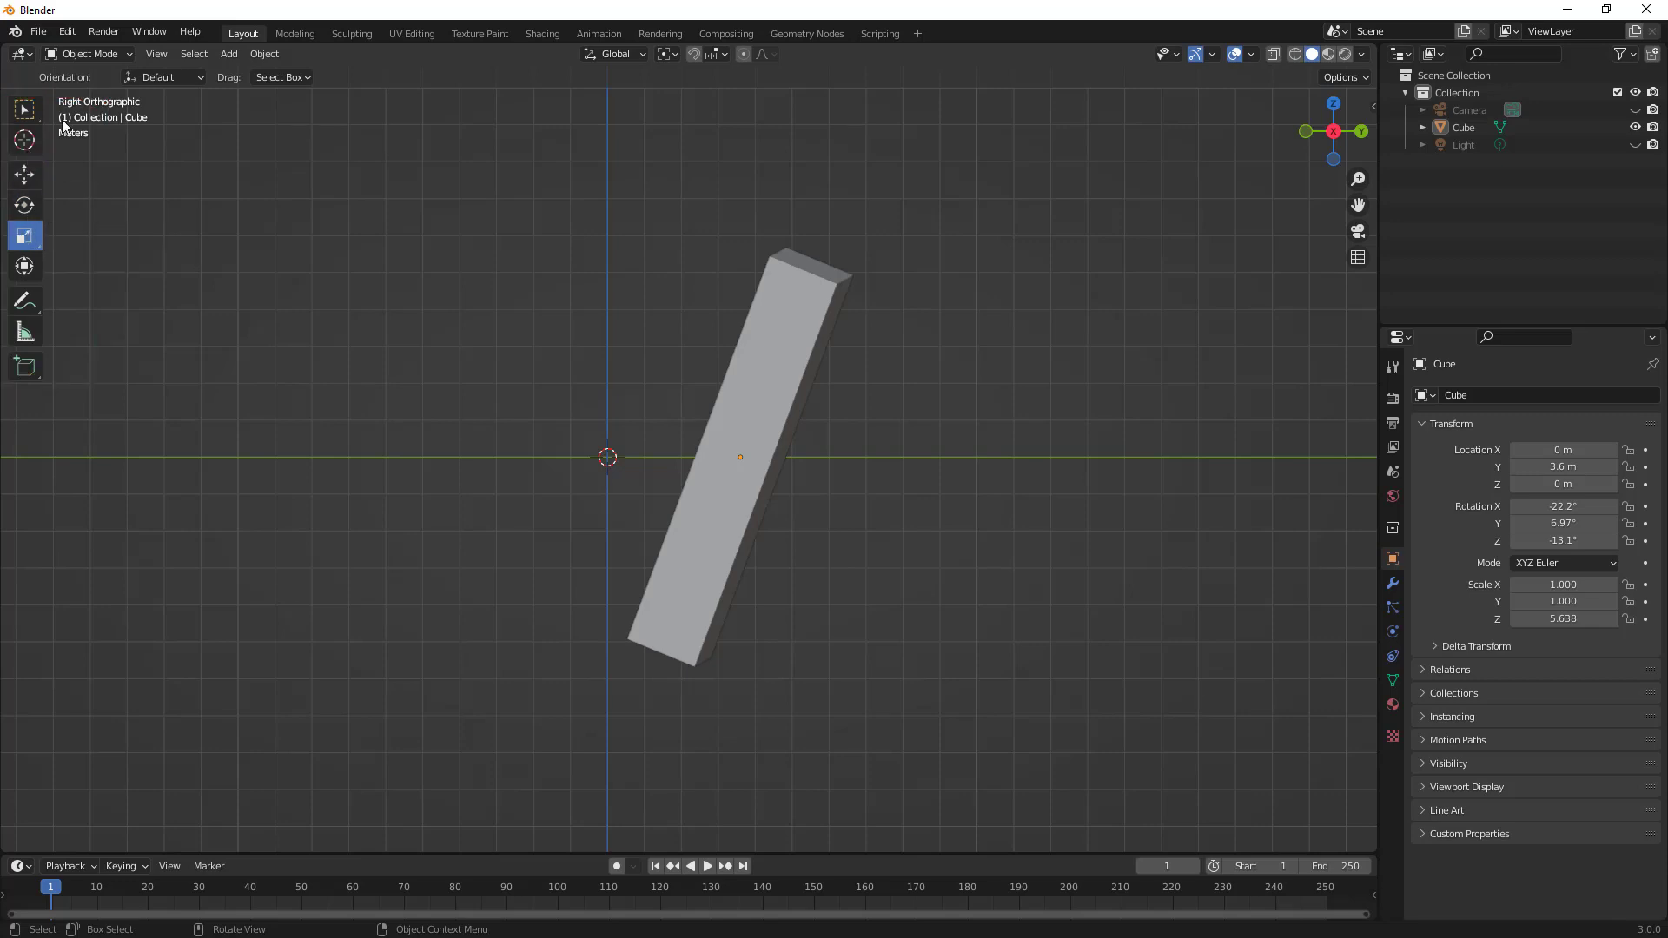
Switch the cube to Edit Mode to examine the available tools, and return to Object Mode
{"action": "left_click", "coordinate": [97, 56]}
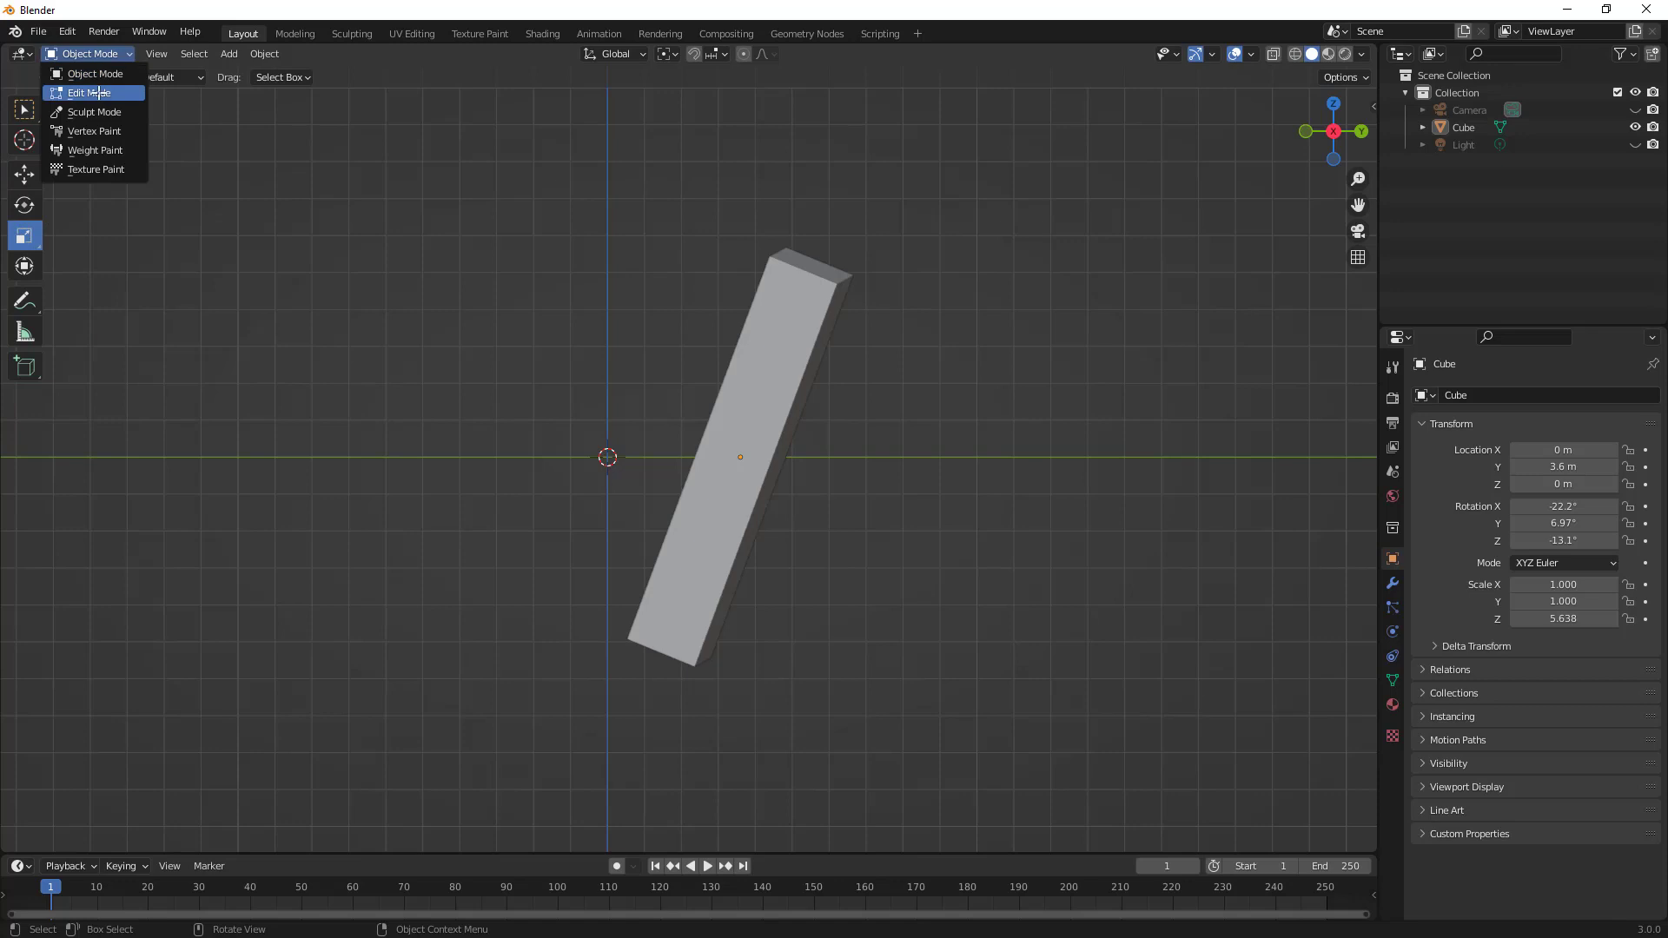
{"action": "left_click", "coordinate": [98, 92]}
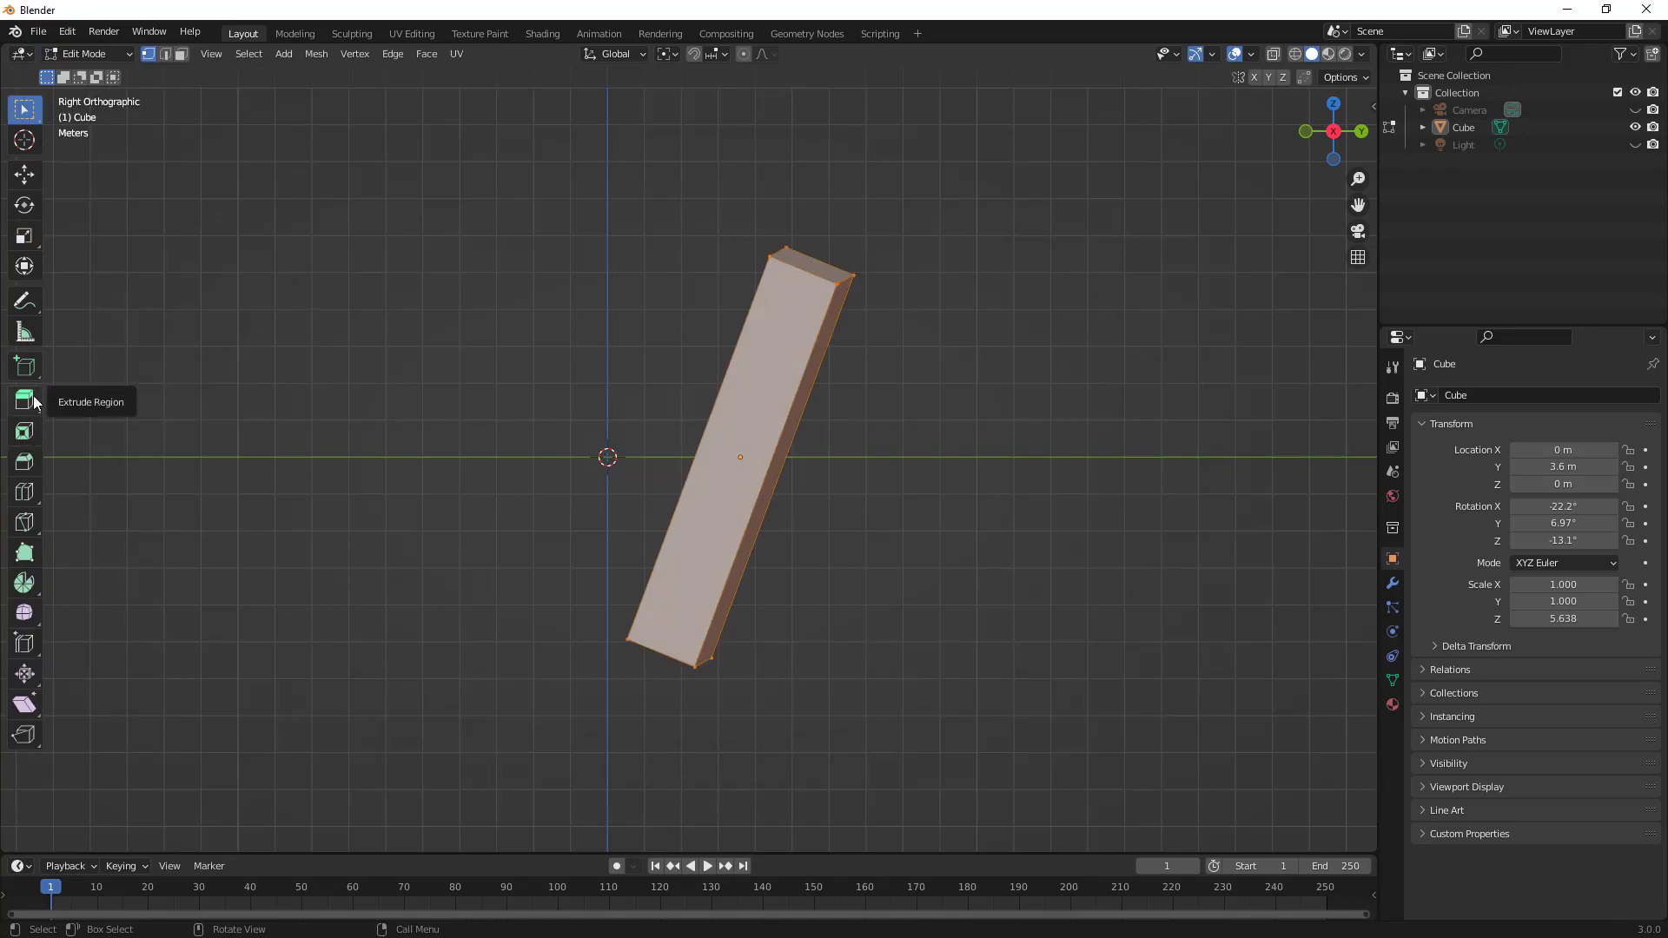
{"action": "left_click", "coordinate": [111, 54]}
{"action": "left_click", "coordinate": [104, 71]}
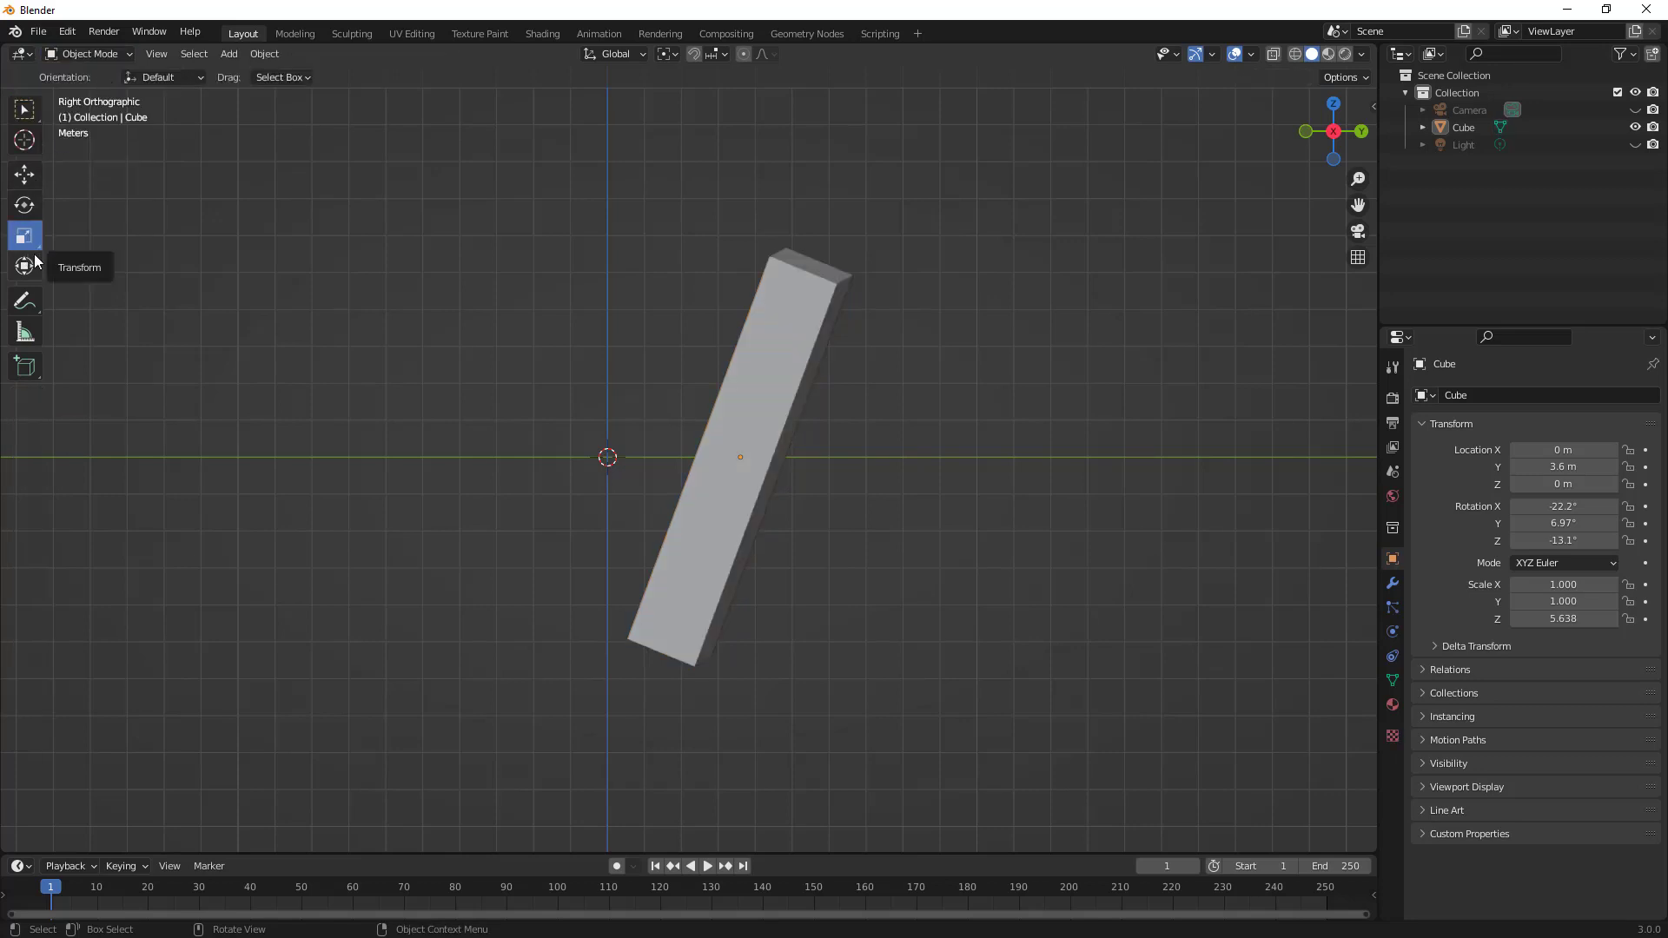
Select the cube and try the Local, Normal and Gimbal transform orientations, ending on View
{"action": "left_click", "coordinate": [770, 333]}
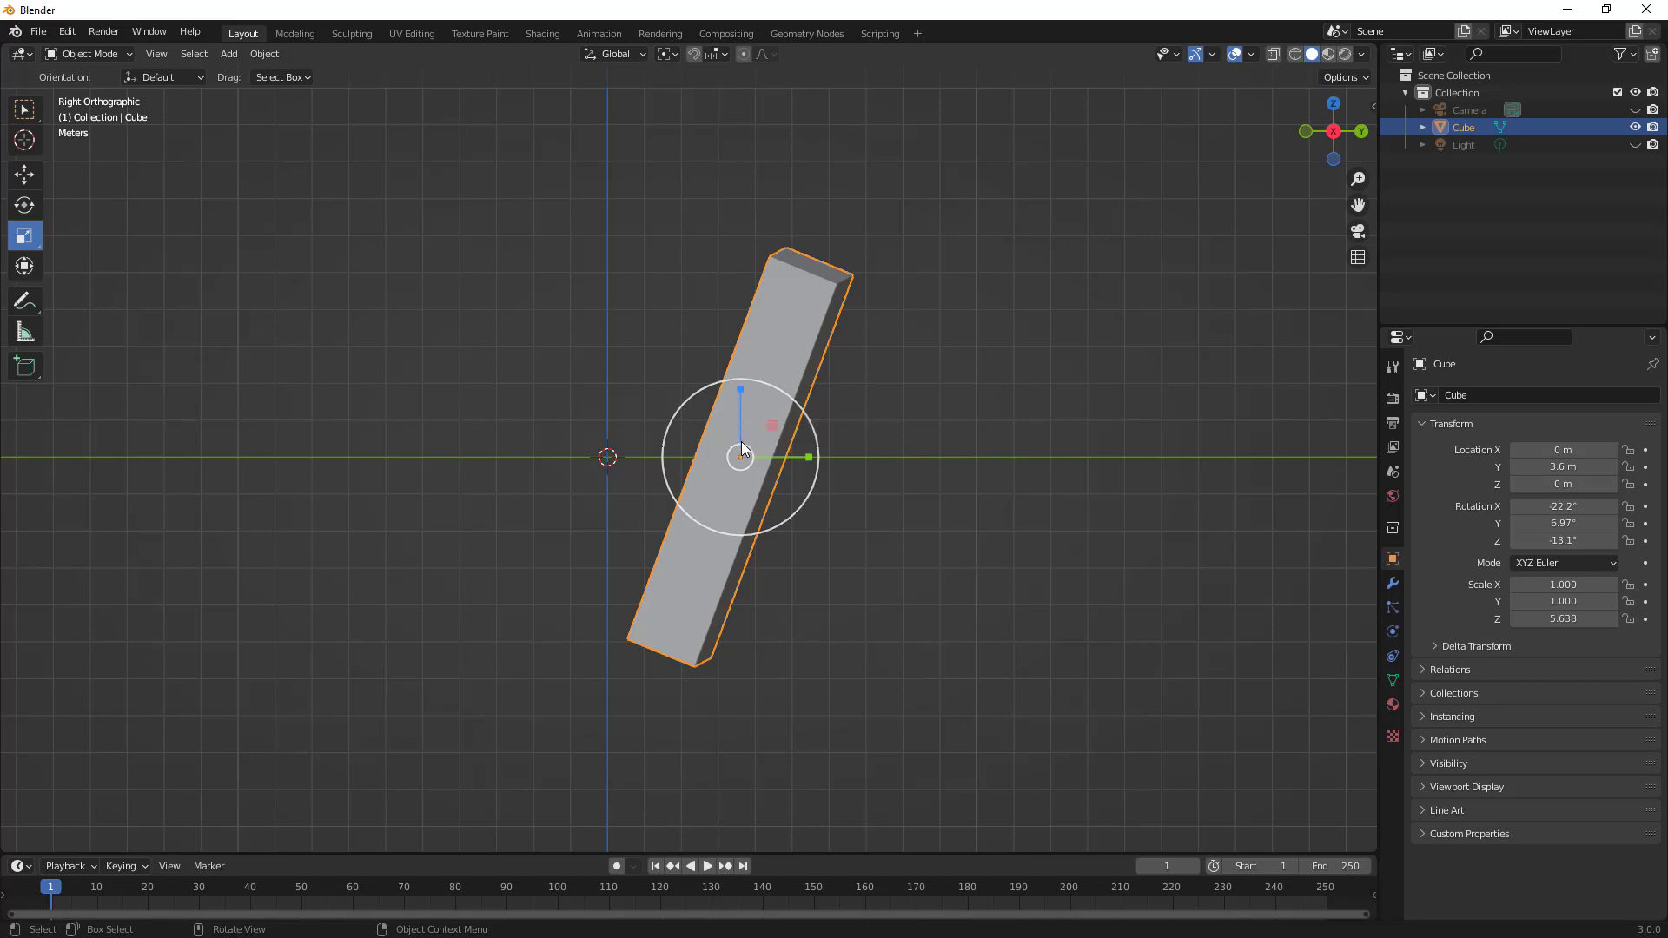
{"action": "left_click", "coordinate": [632, 55]}
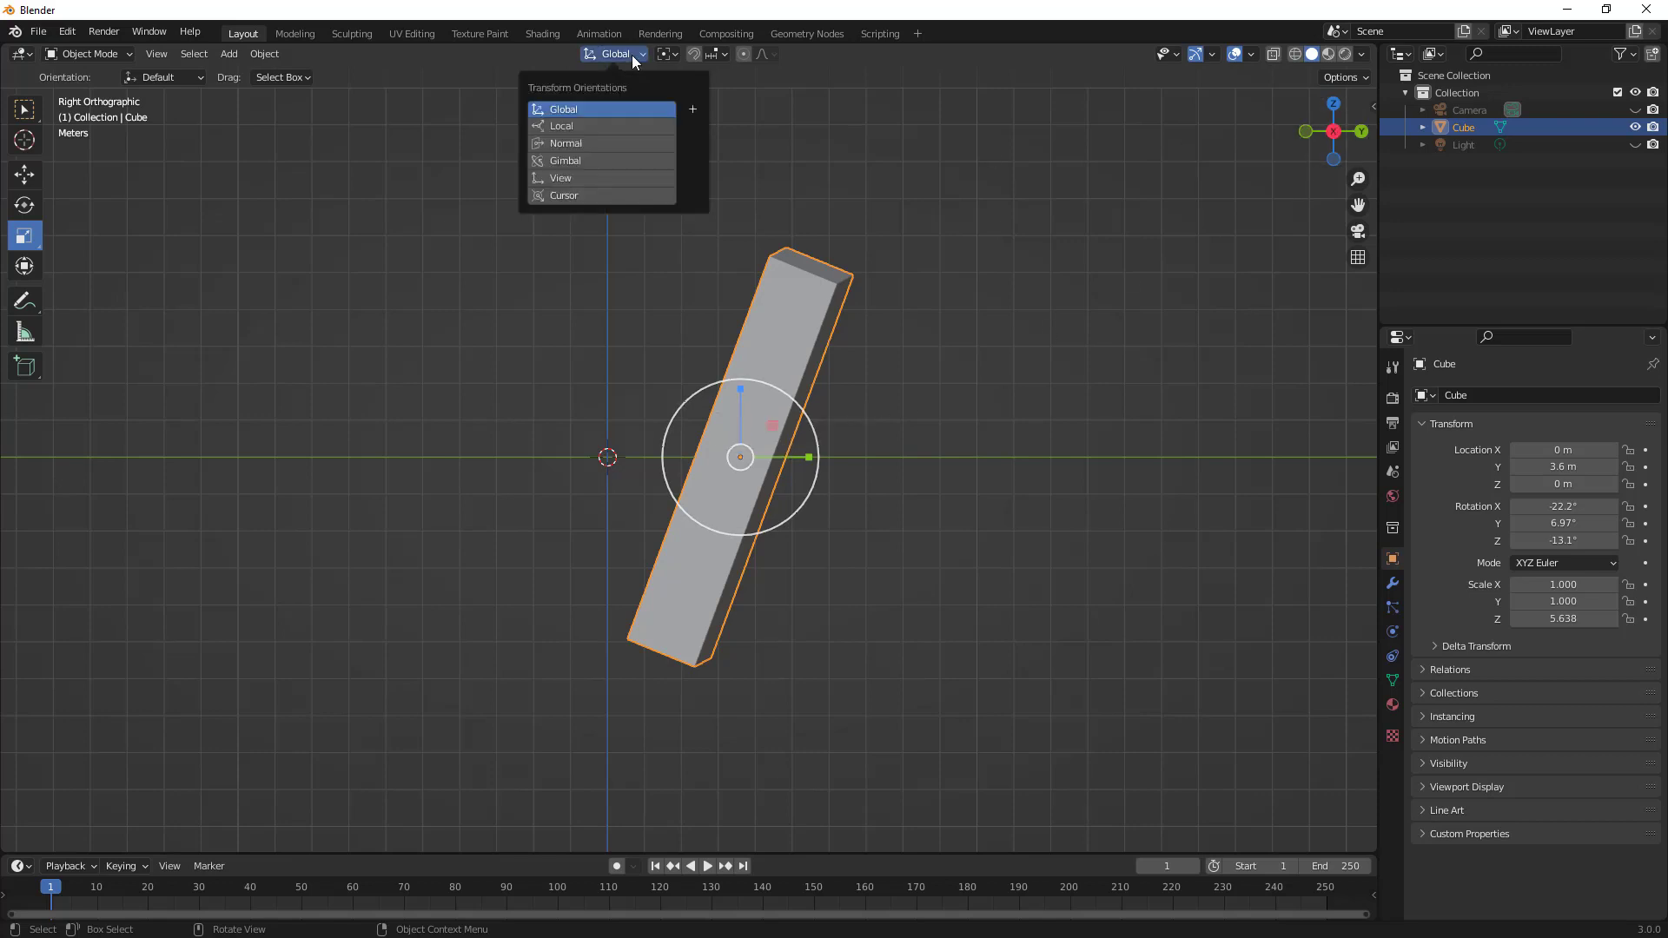
{"action": "left_click", "coordinate": [589, 127]}
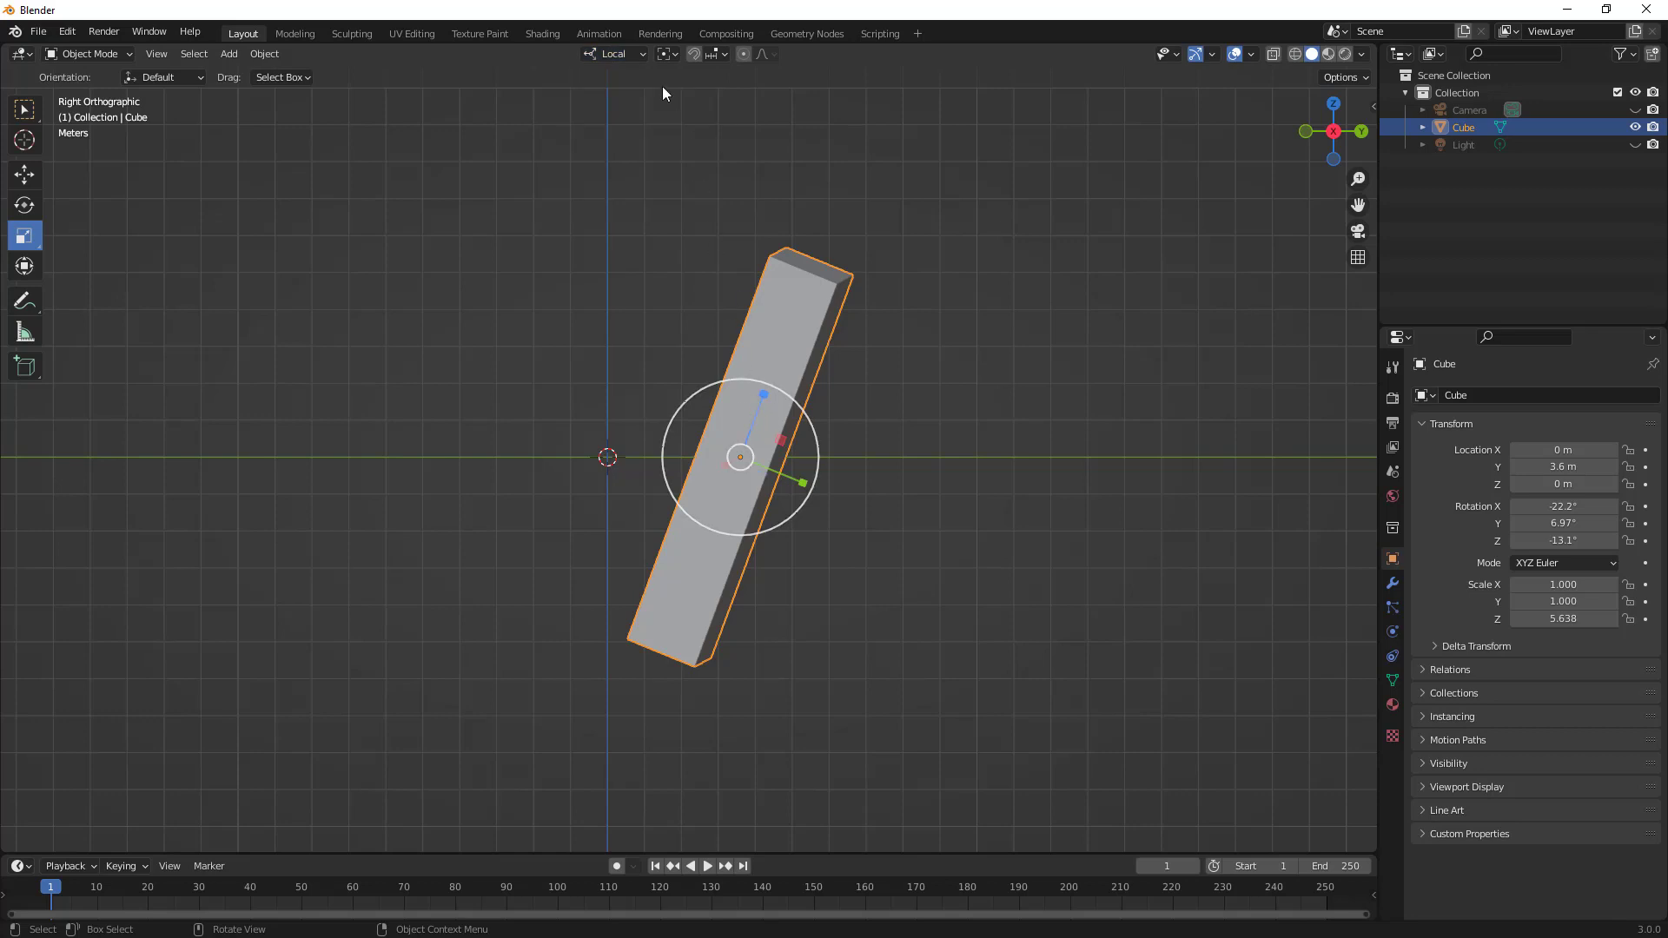
{"action": "left_click", "coordinate": [624, 54]}
{"action": "left_click", "coordinate": [582, 146]}
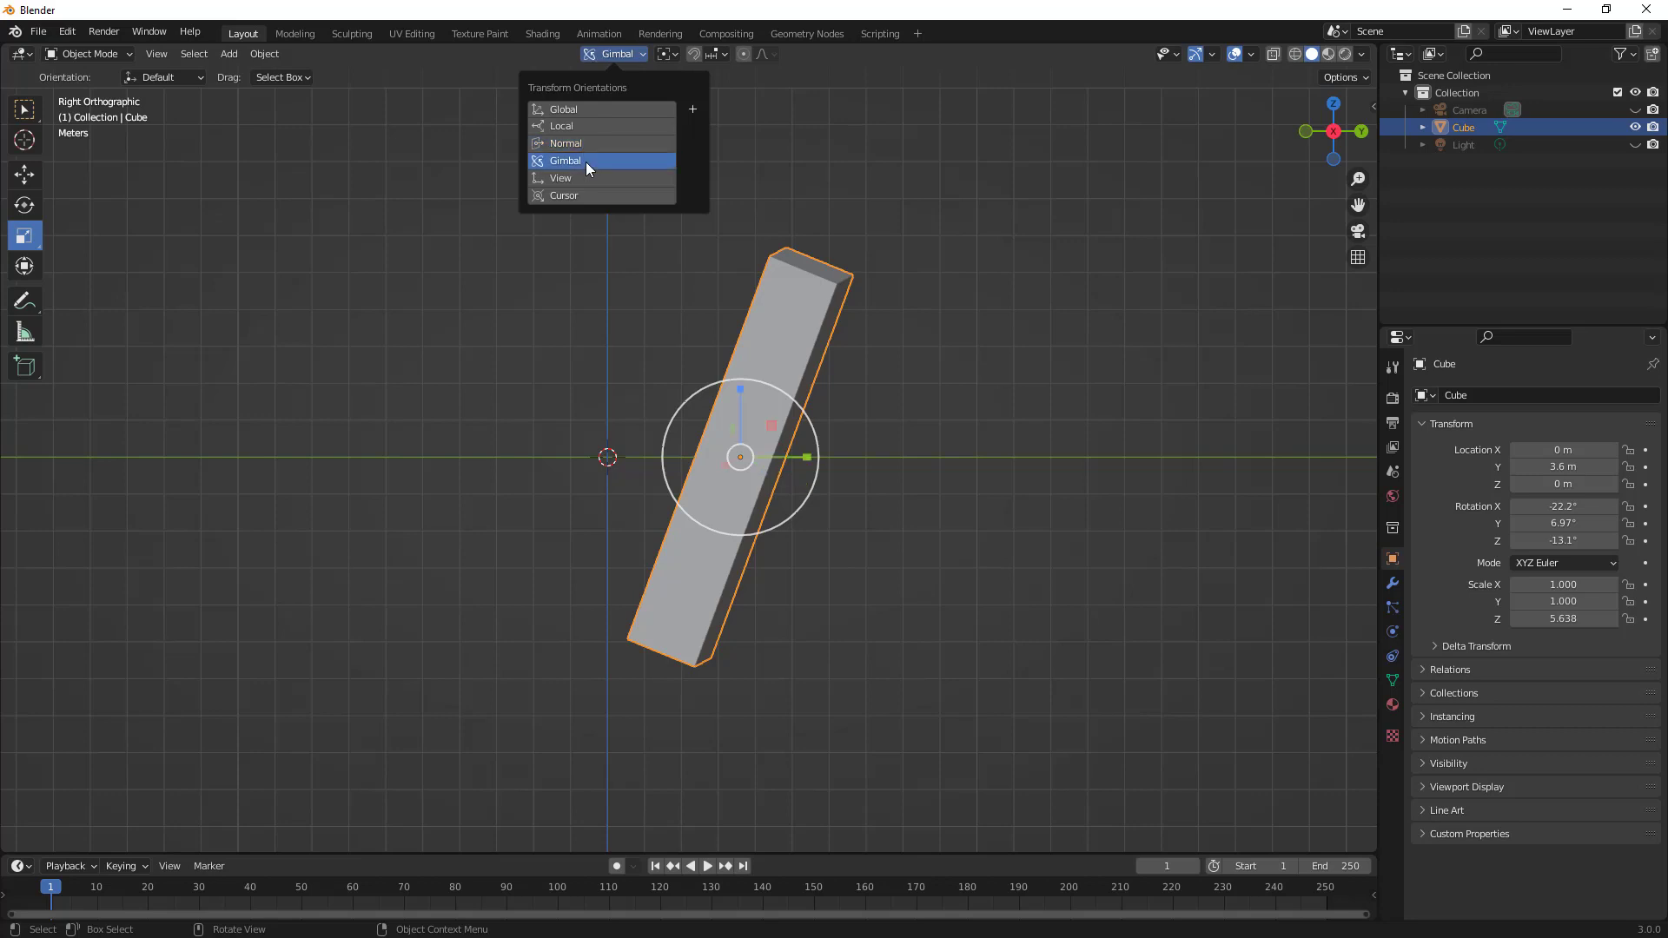
{"action": "left_click", "coordinate": [577, 177]}
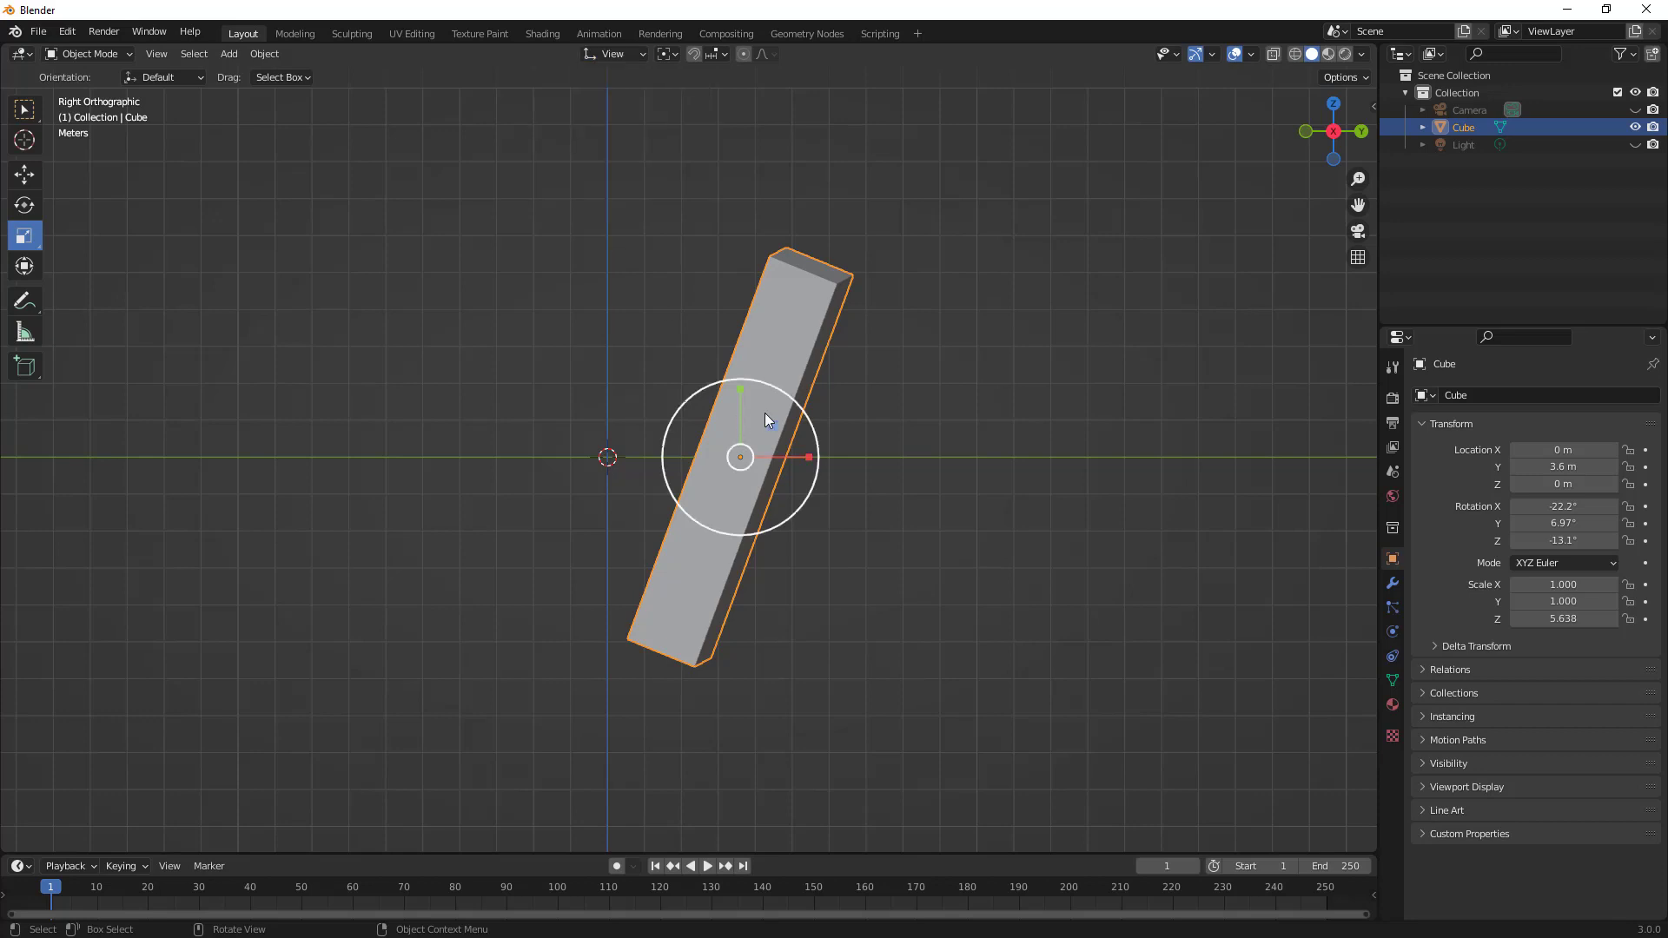
Scale the cube slightly with the view-aligned gizmo to about X 1.021, Y 1.039 and Z 5.886
{"action": "middle_click_drag", "start_coordinate": [765, 393], "coordinate": [955, 489]}
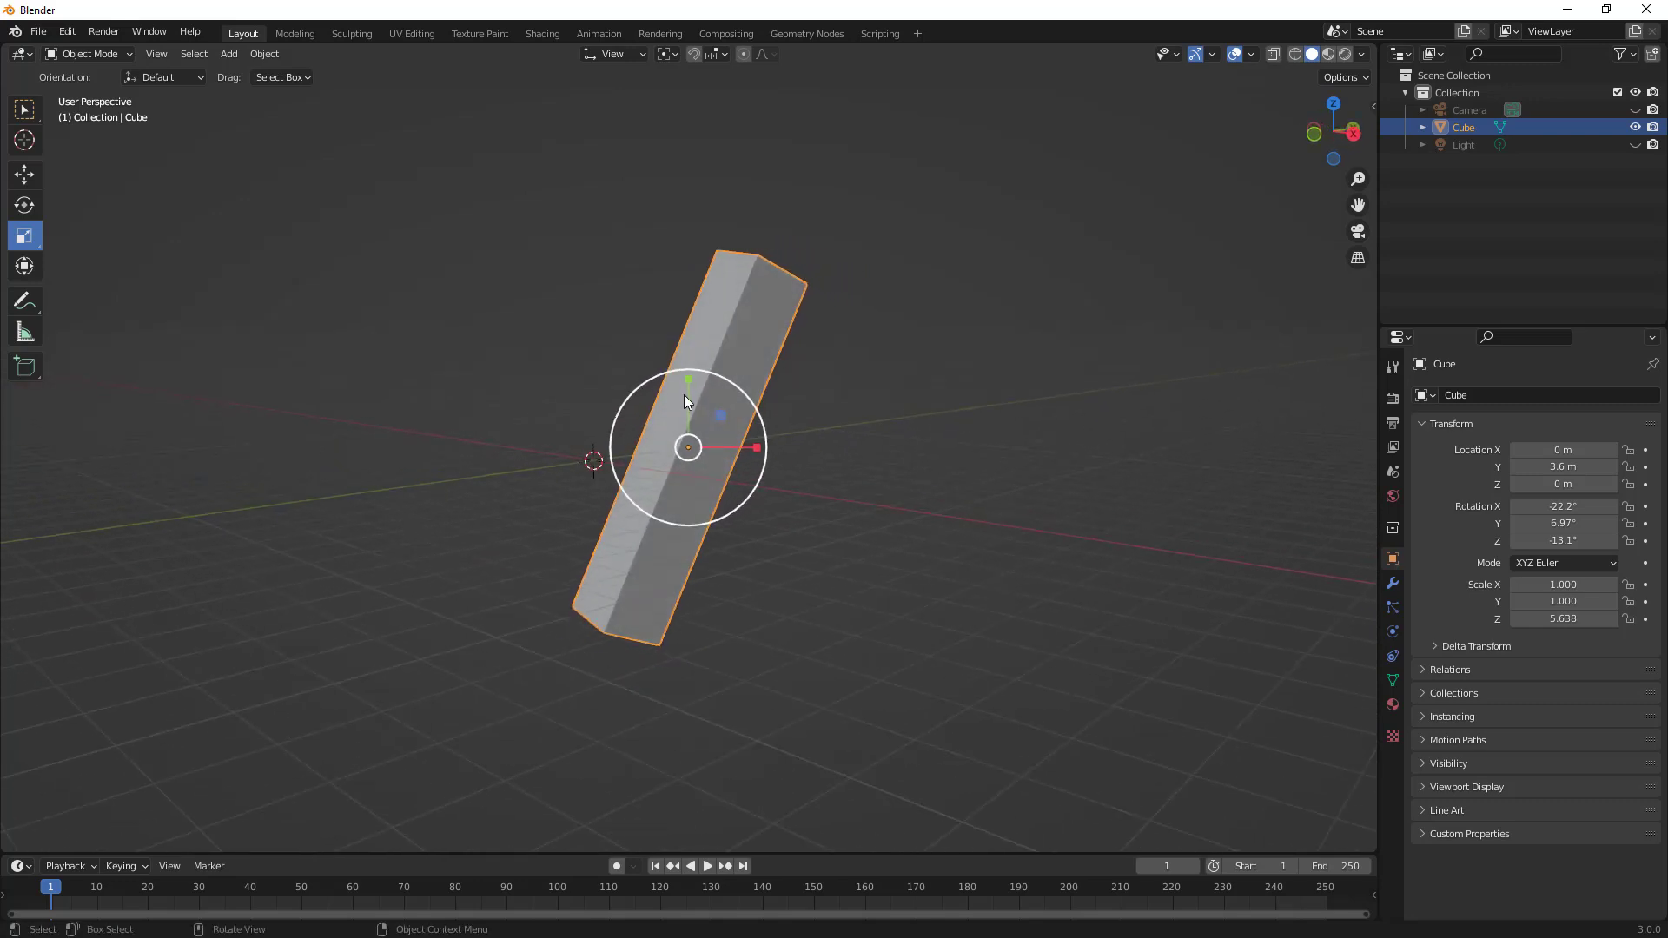
{"action": "left_click_drag", "start_coordinate": [722, 414], "coordinate": [687, 391]}
{"action": "key", "text": "Escape"}
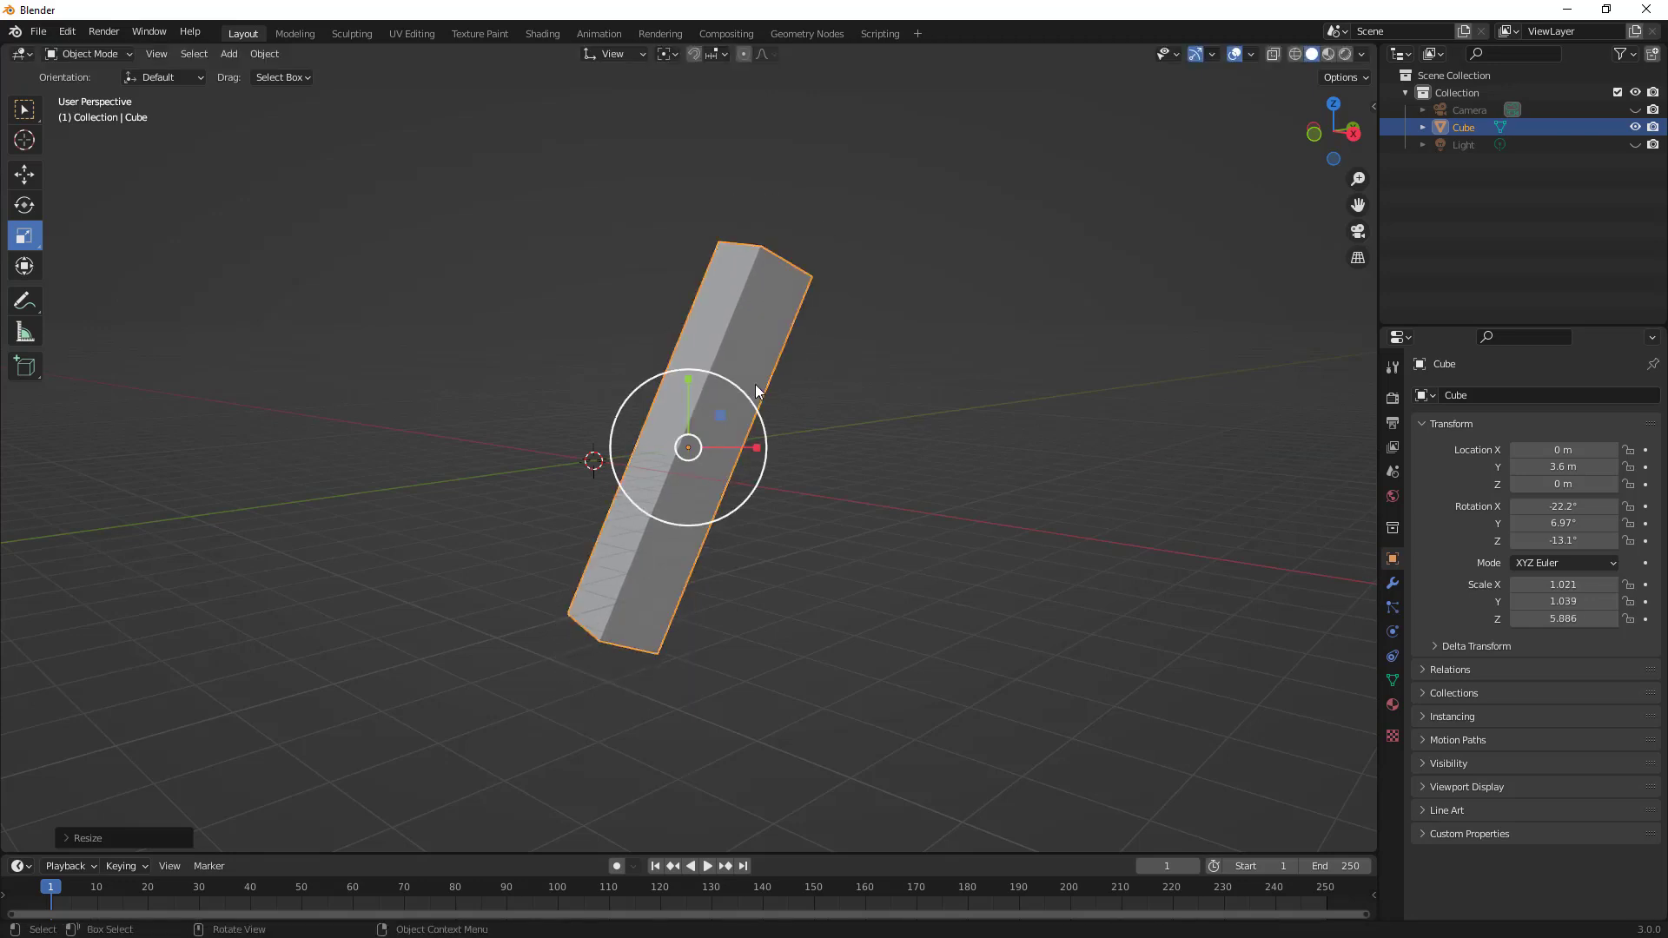
Compare the Global and Local transform orientations on the gizmo, leave it on Global, and activate the Select Box tool
{"action": "middle_click_drag", "start_coordinate": [874, 420], "coordinate": [765, 429]}
{"action": "left_click", "coordinate": [627, 54]}
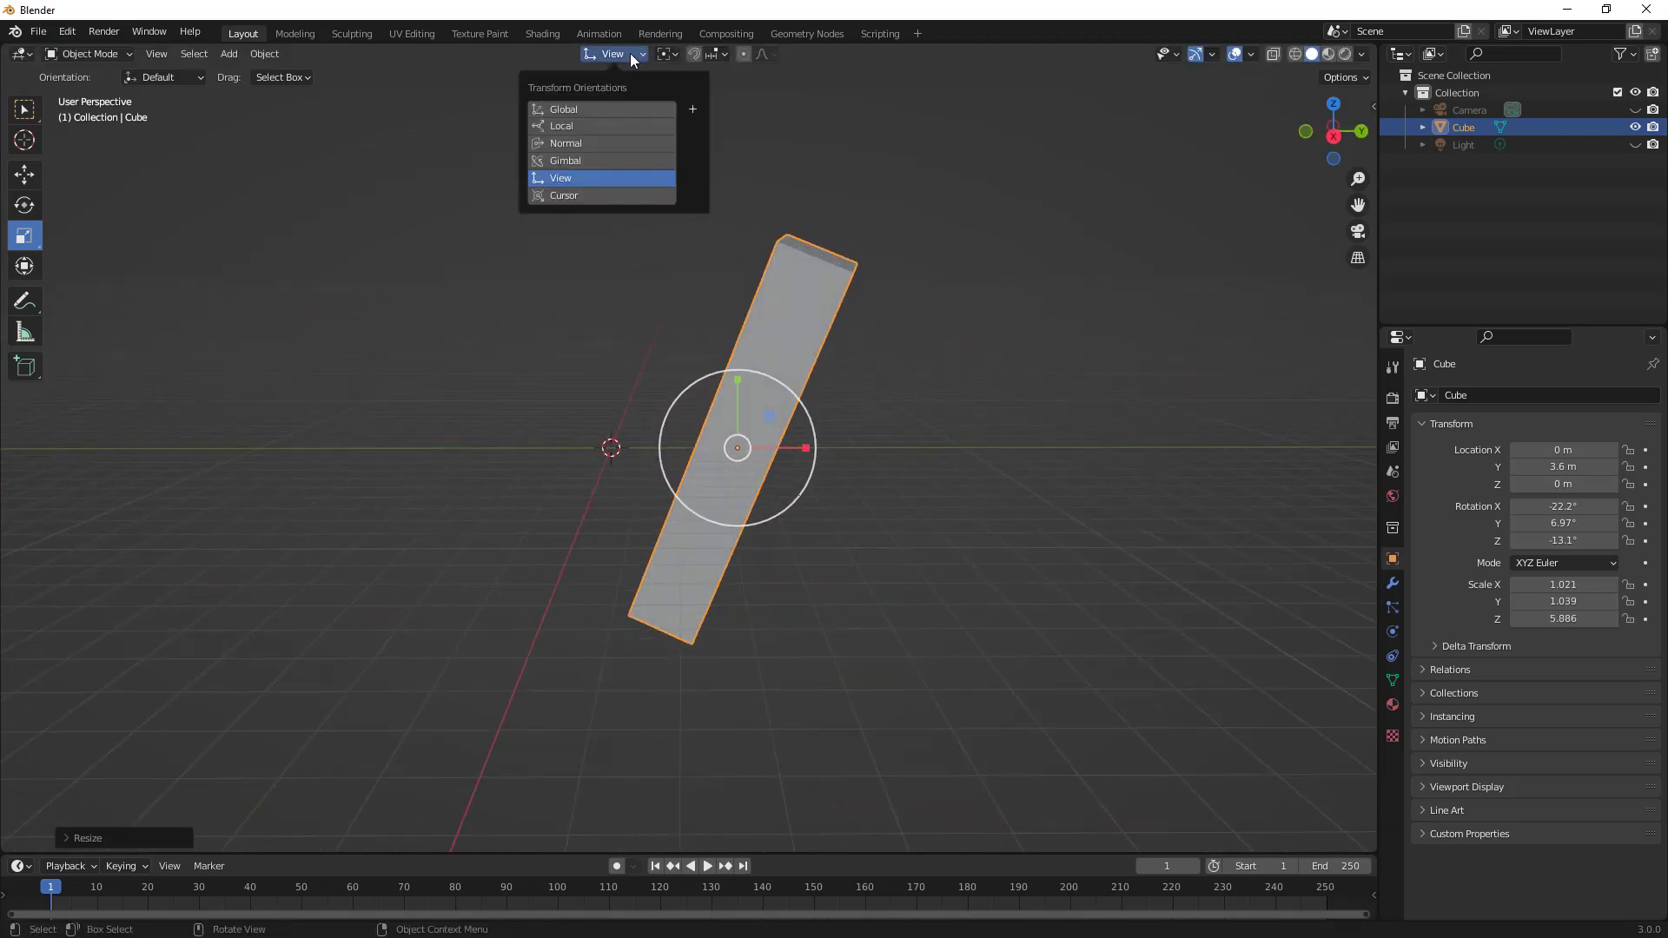
{"action": "left_click", "coordinate": [582, 111]}
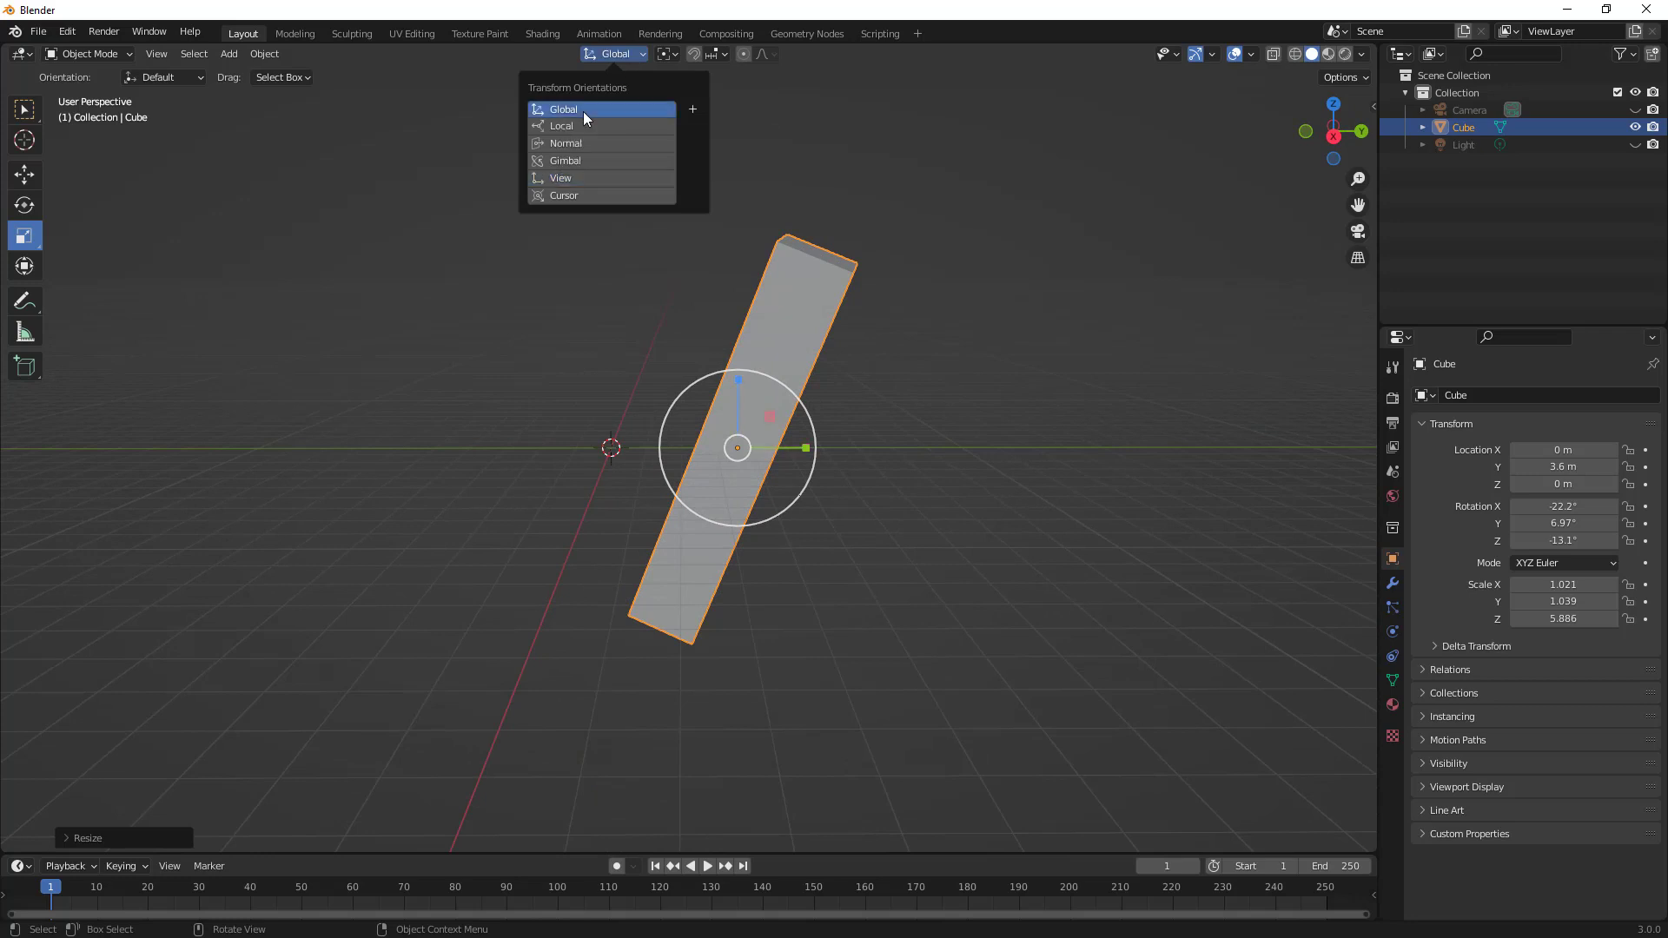
{"action": "left_click", "coordinate": [585, 128]}
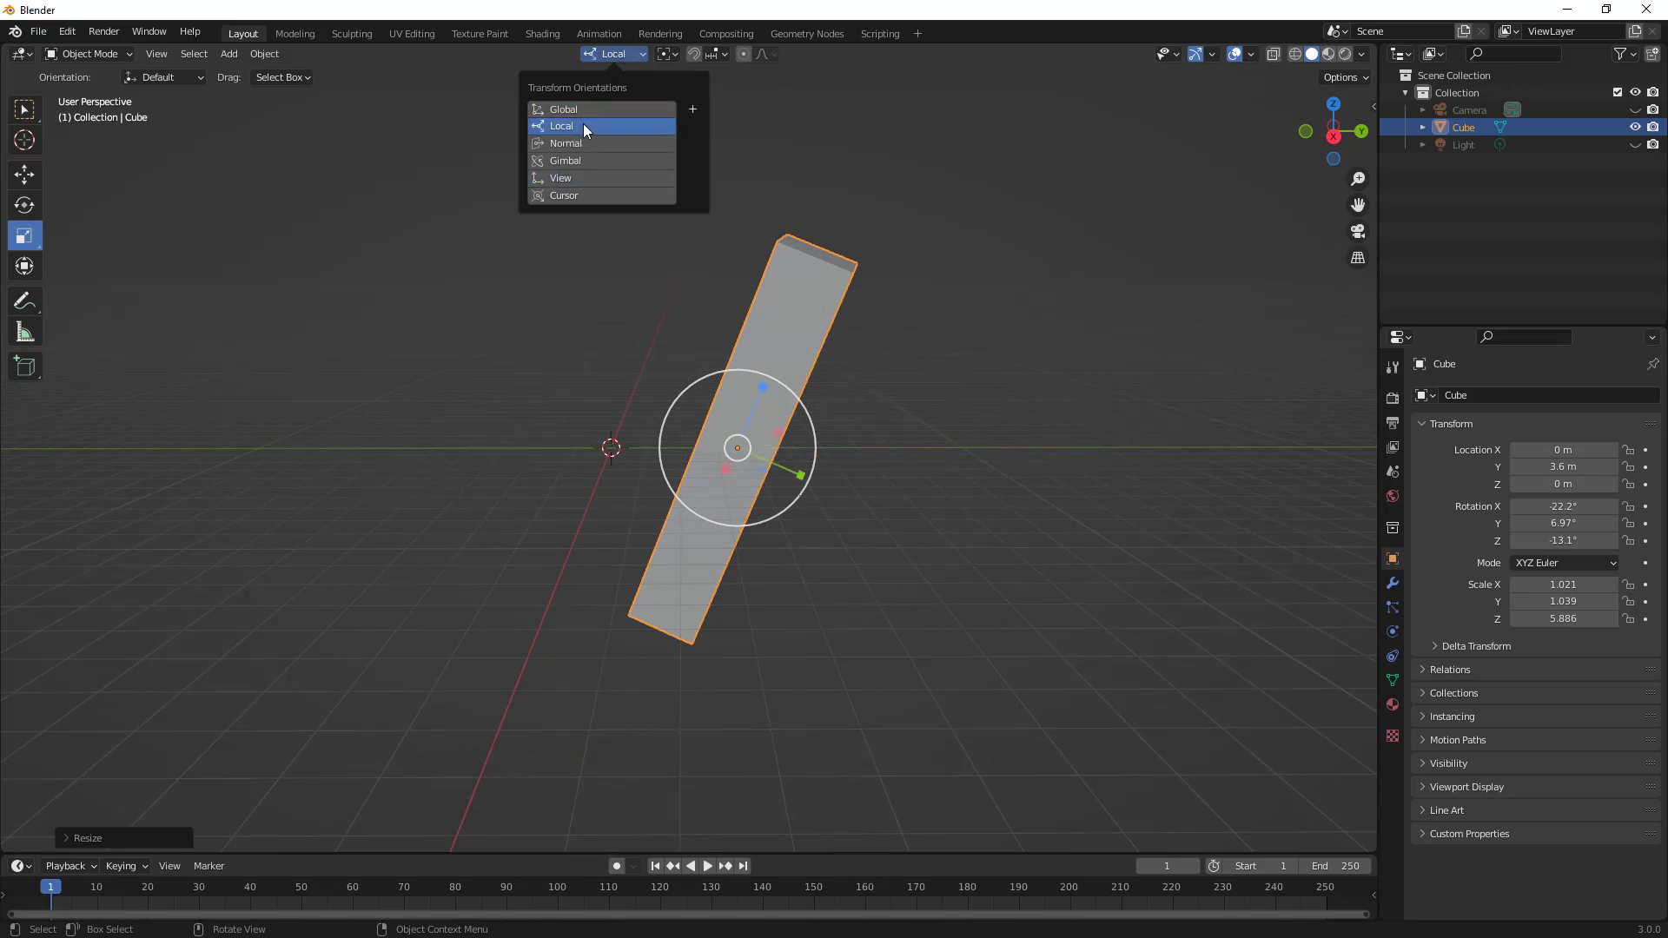
{"action": "left_click", "coordinate": [582, 111]}
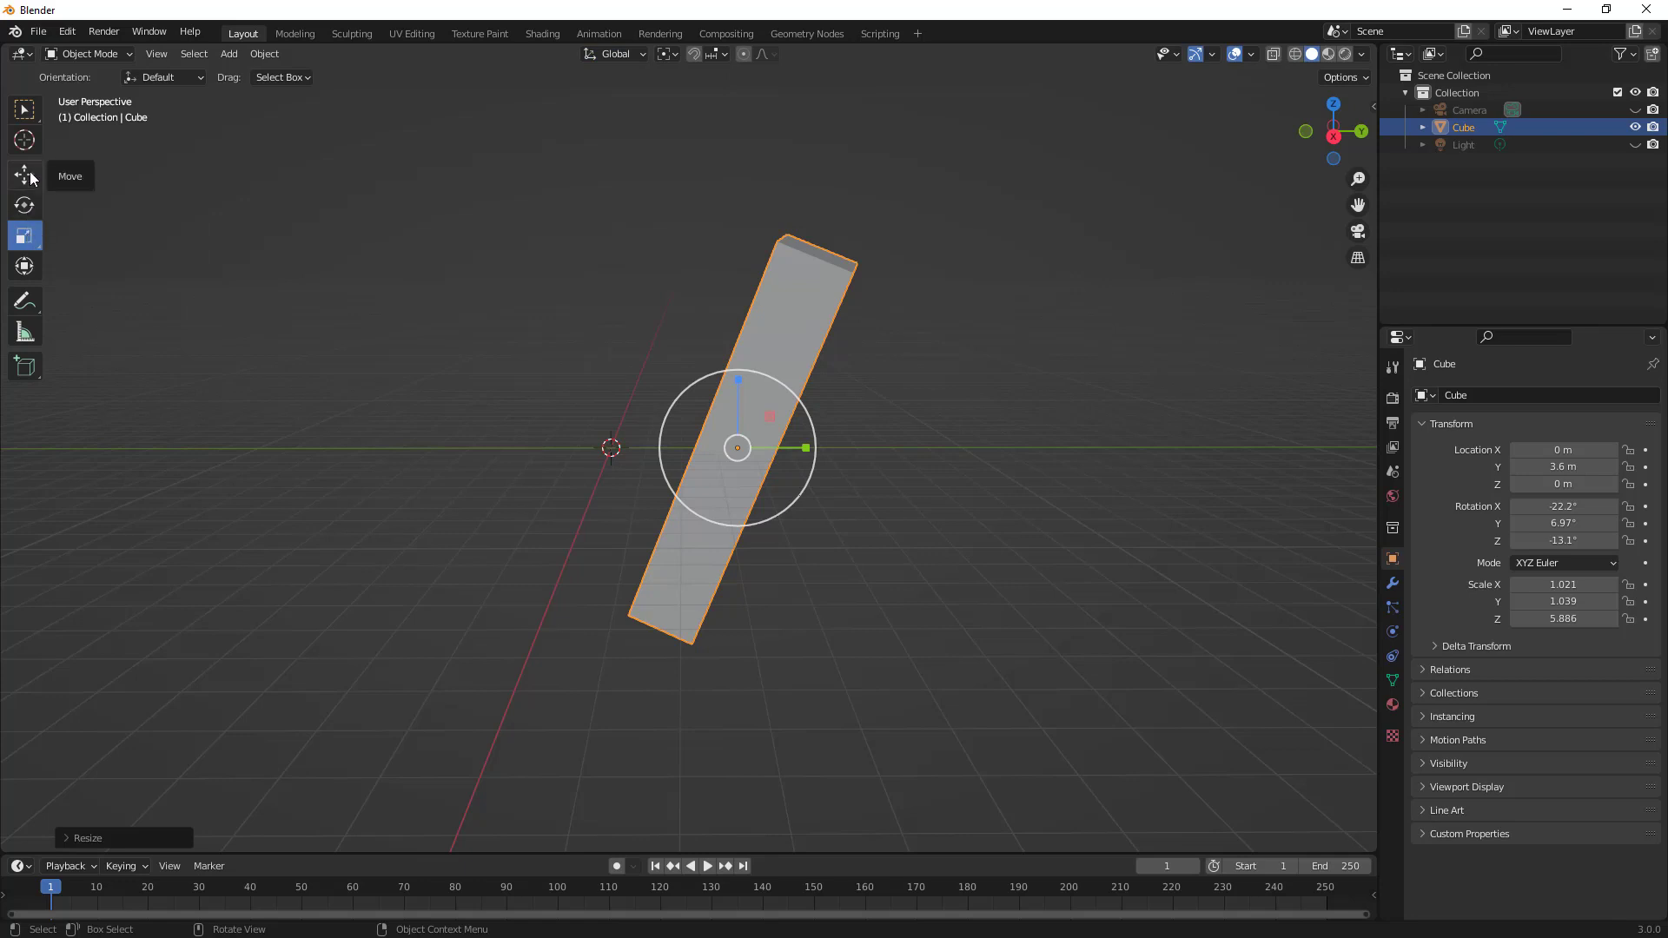
{"action": "left_click", "coordinate": [632, 54]}
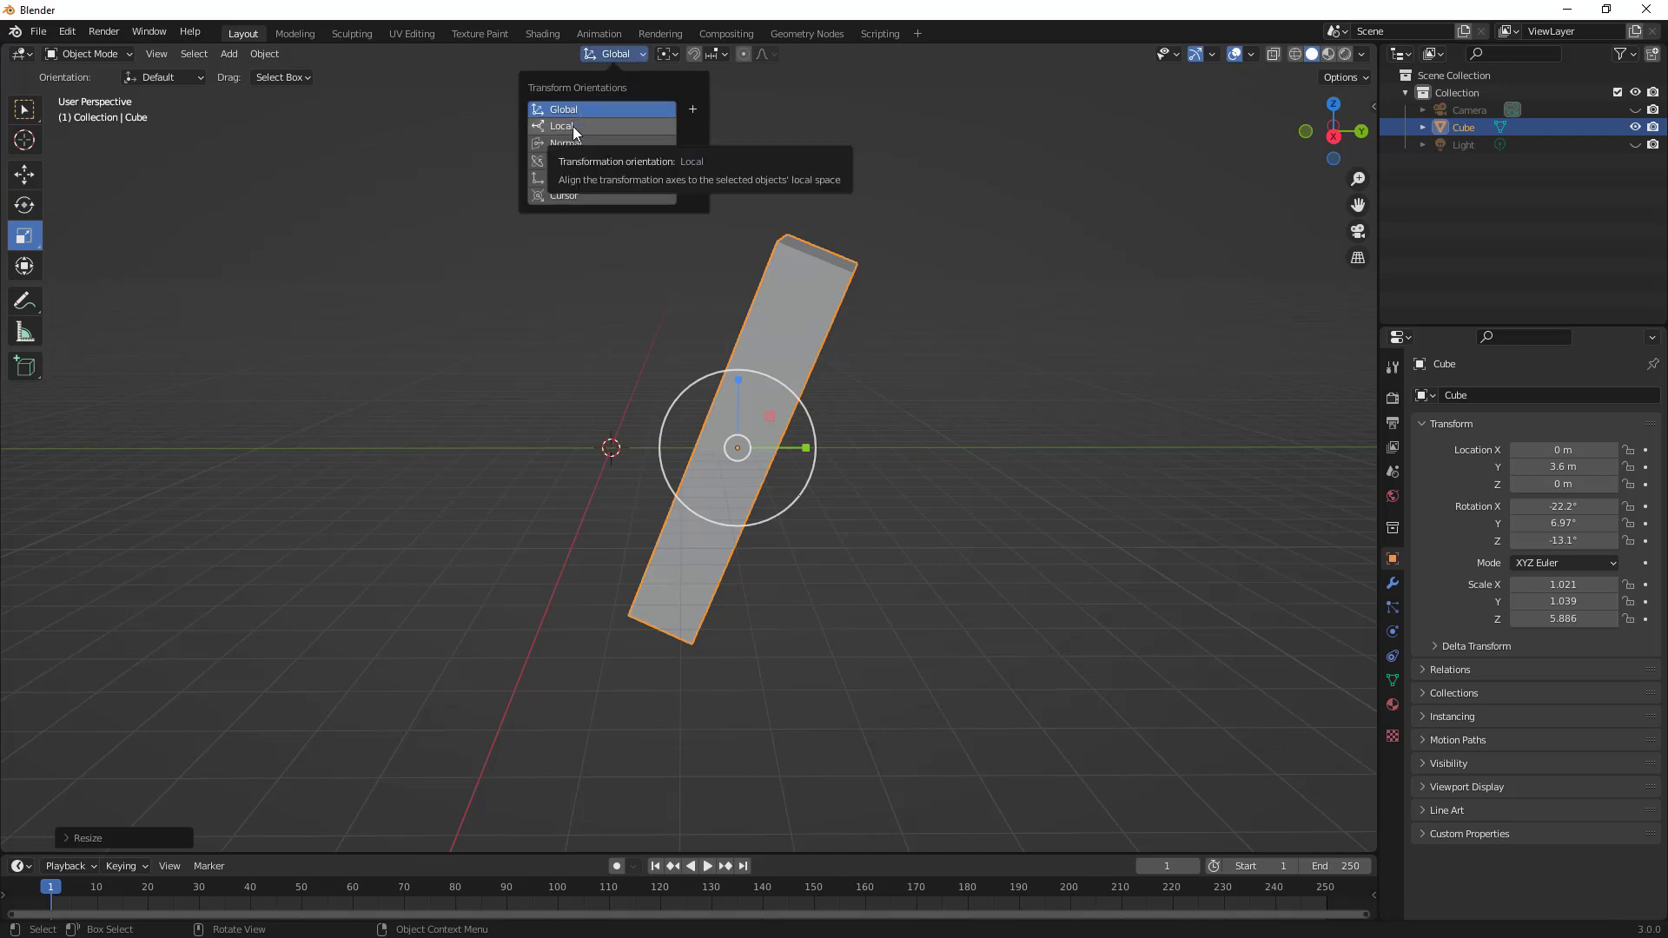
{"action": "left_click", "coordinate": [32, 117]}
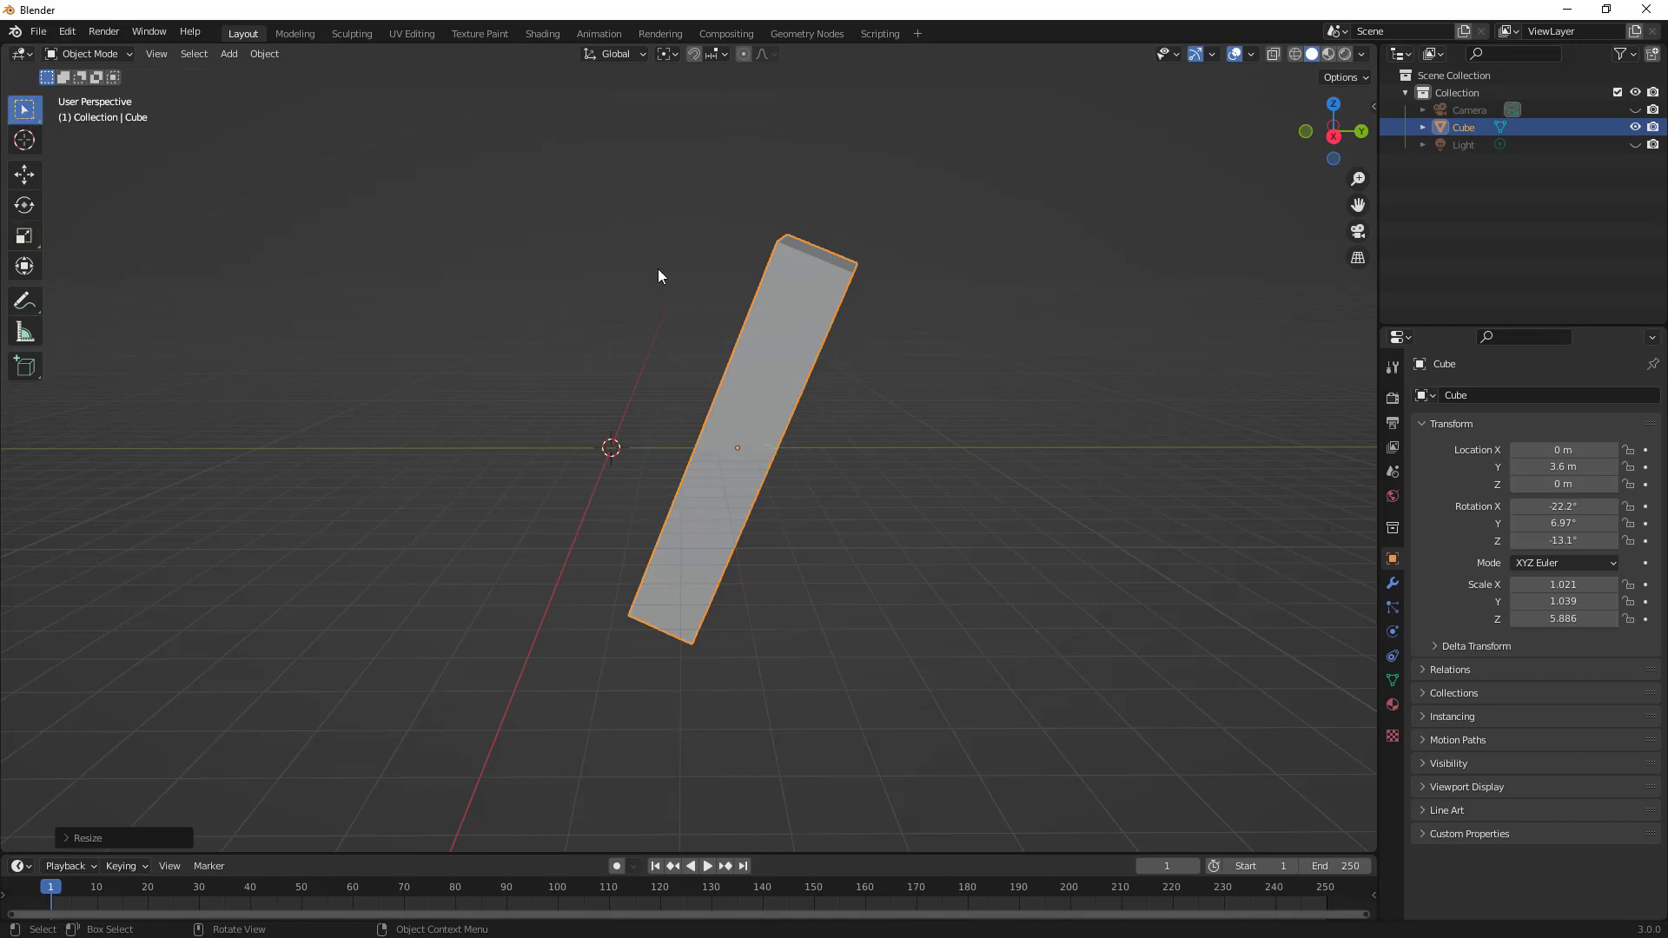
Scale the cube along its local Y axis to a Y scale of about 1.773
{"action": "mouse_move", "coordinate": [855, 348]}
{"action": "middle_mouse_down"}
{"action": "mouse_move", "coordinate": [900, 362]}
{"action": "mouse_move", "coordinate": [878, 344]}
{"action": "middle_mouse_up"}
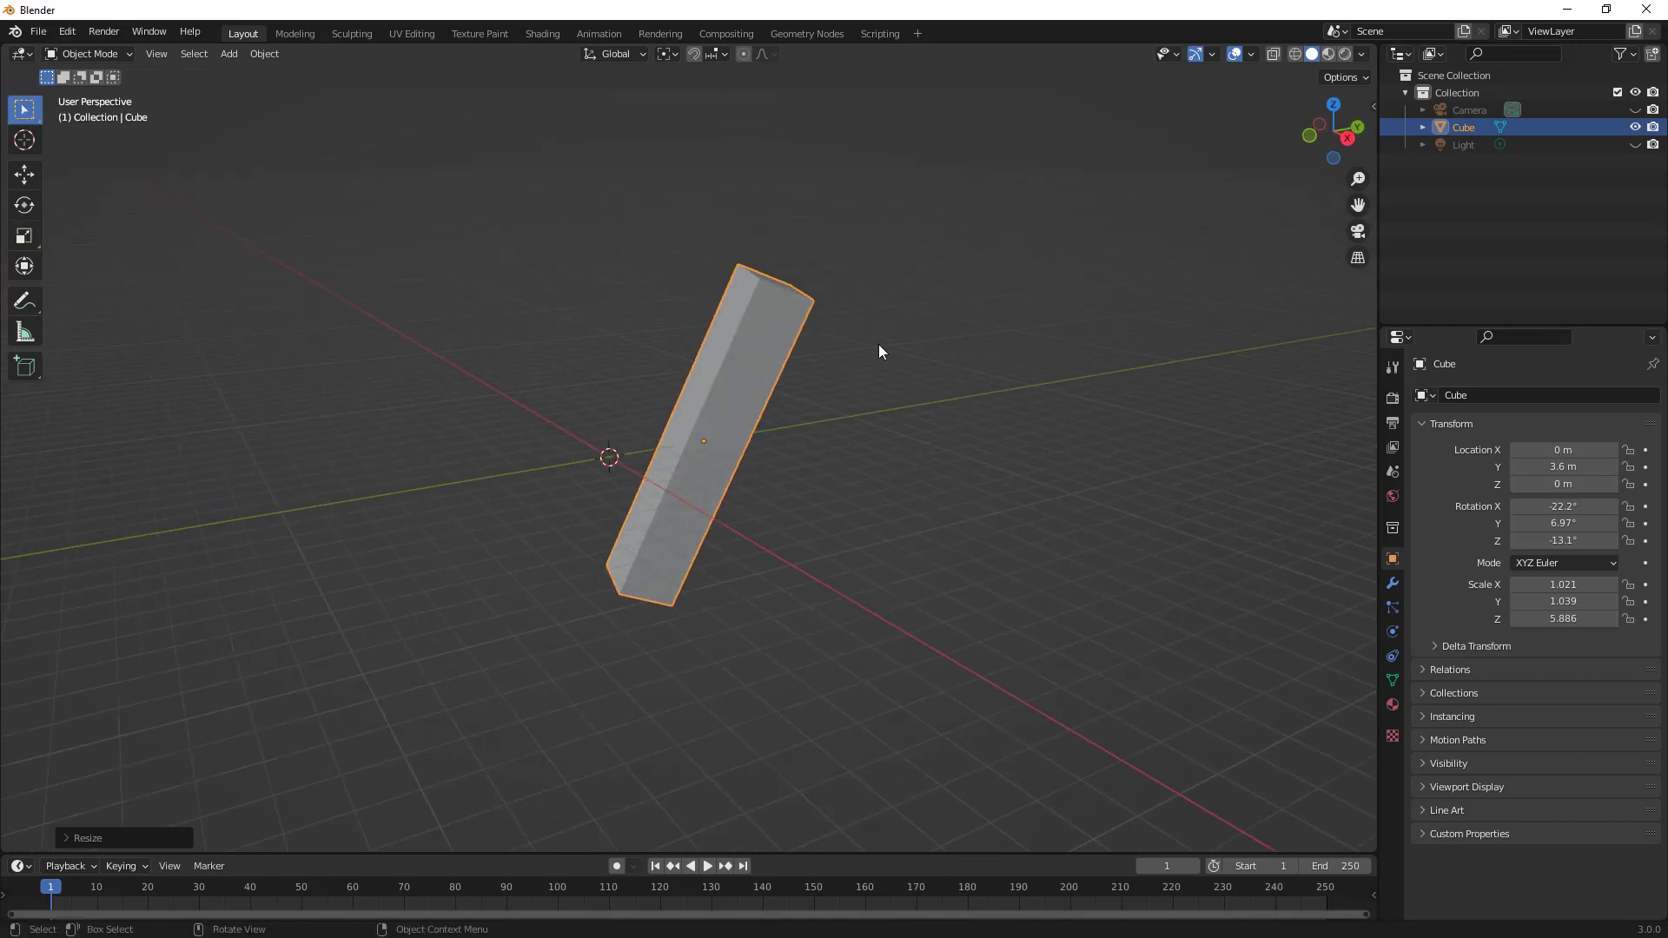
{"action": "key", "text": "s"}
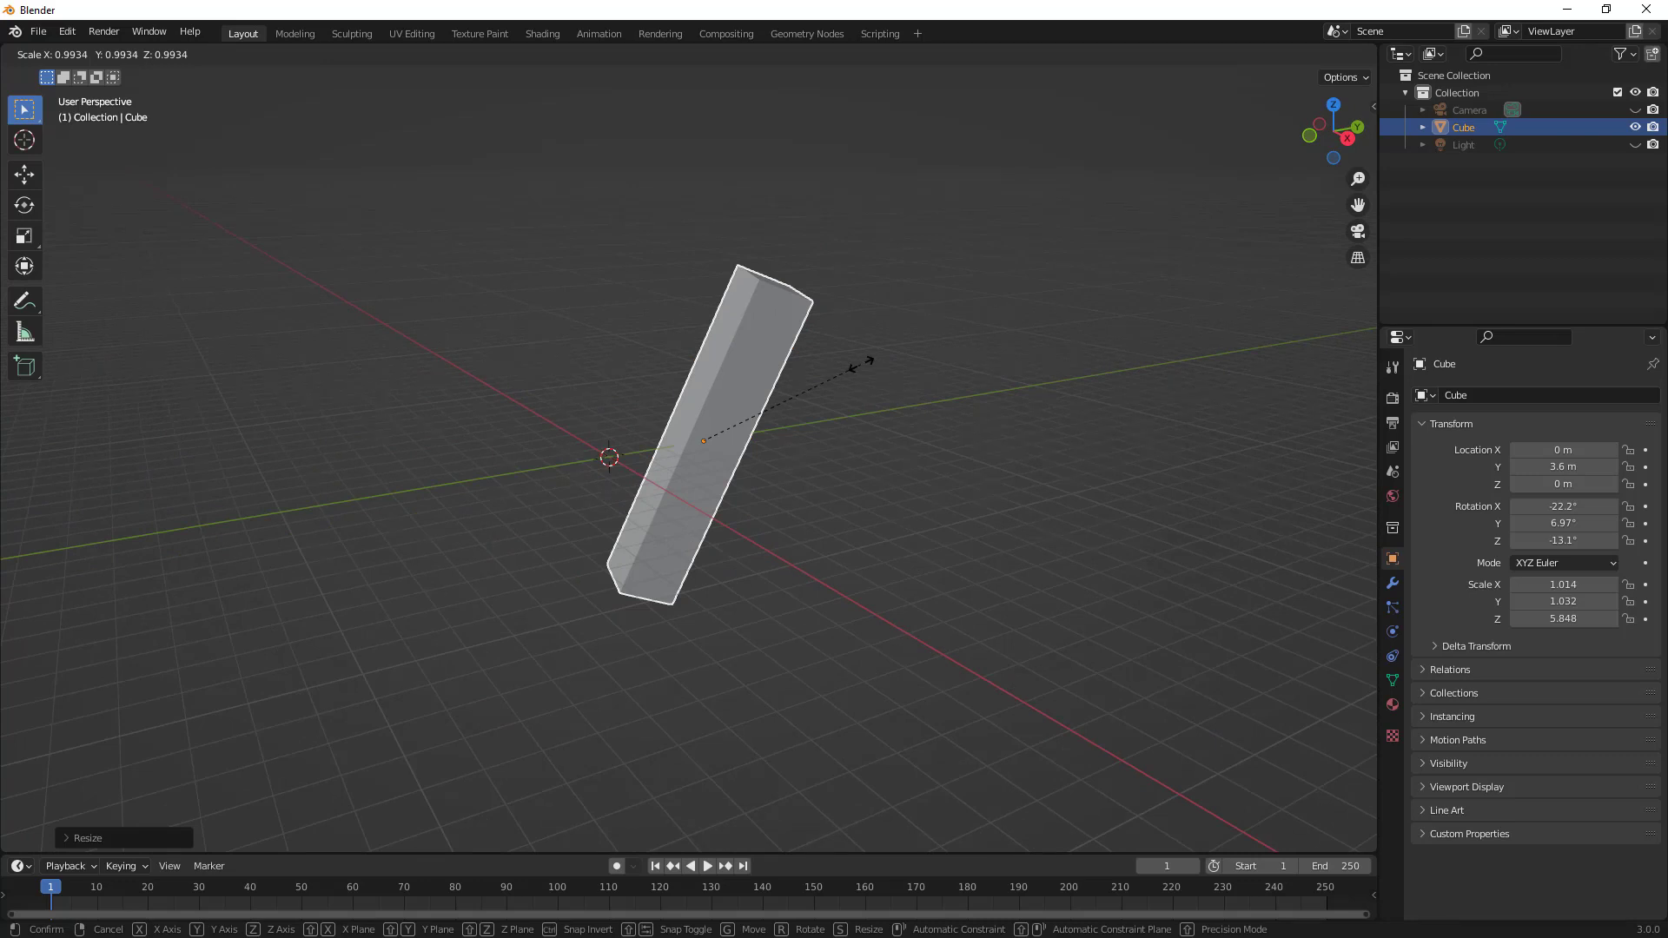
{"action": "key", "text": "y"}
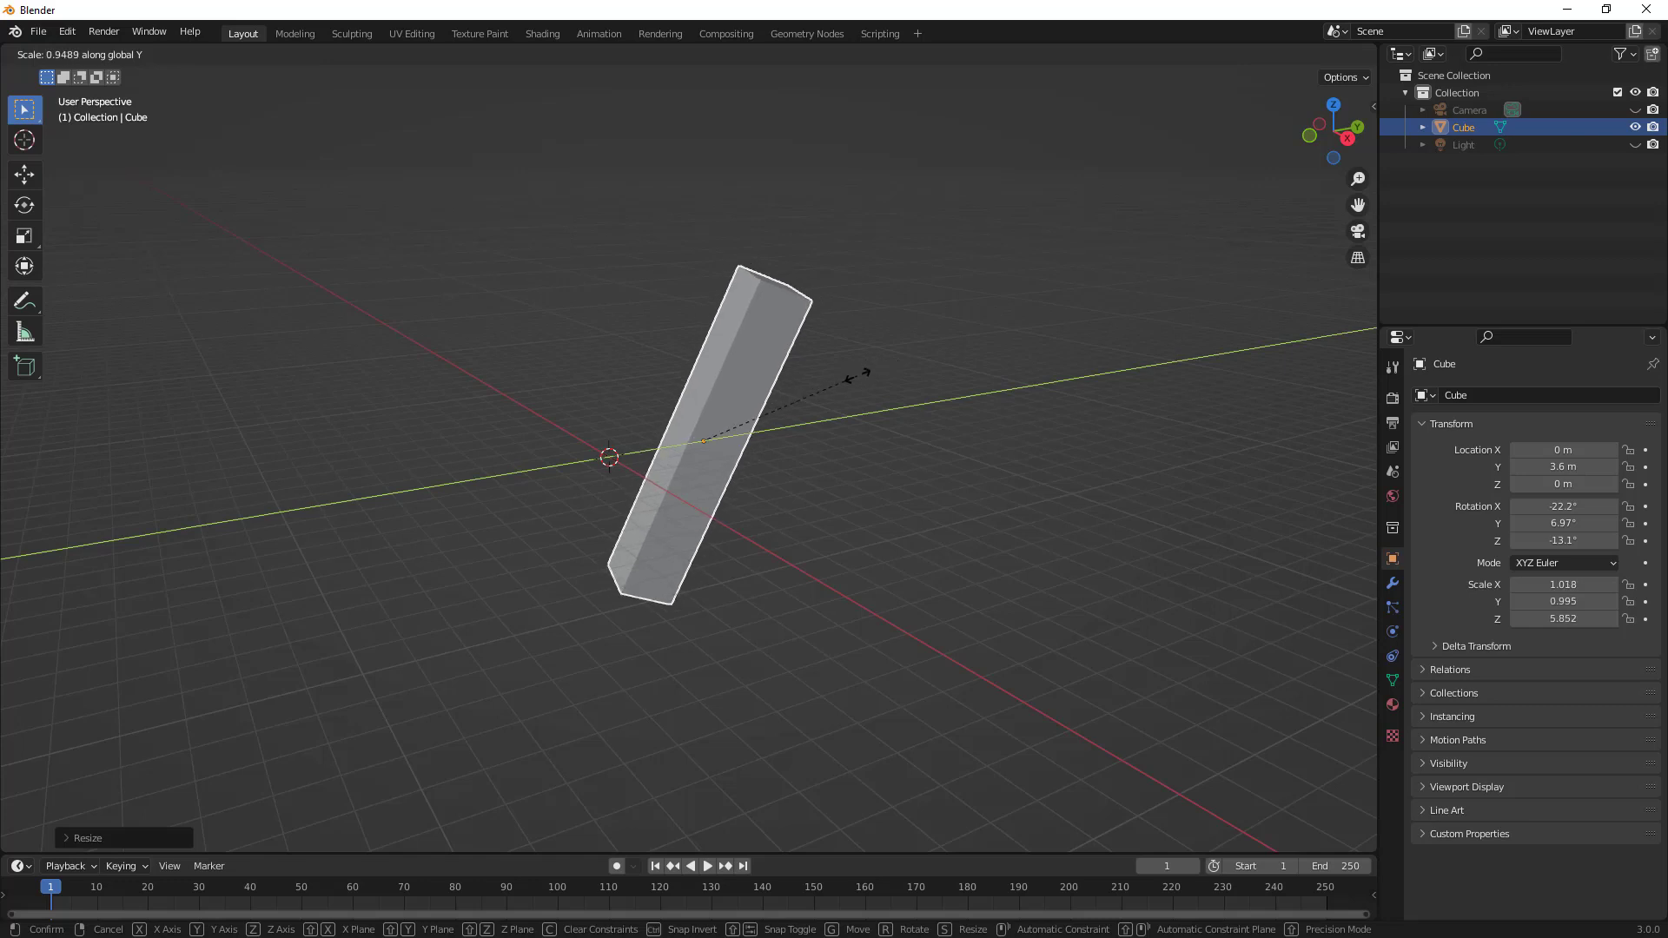
{"action": "key", "text": "y"}
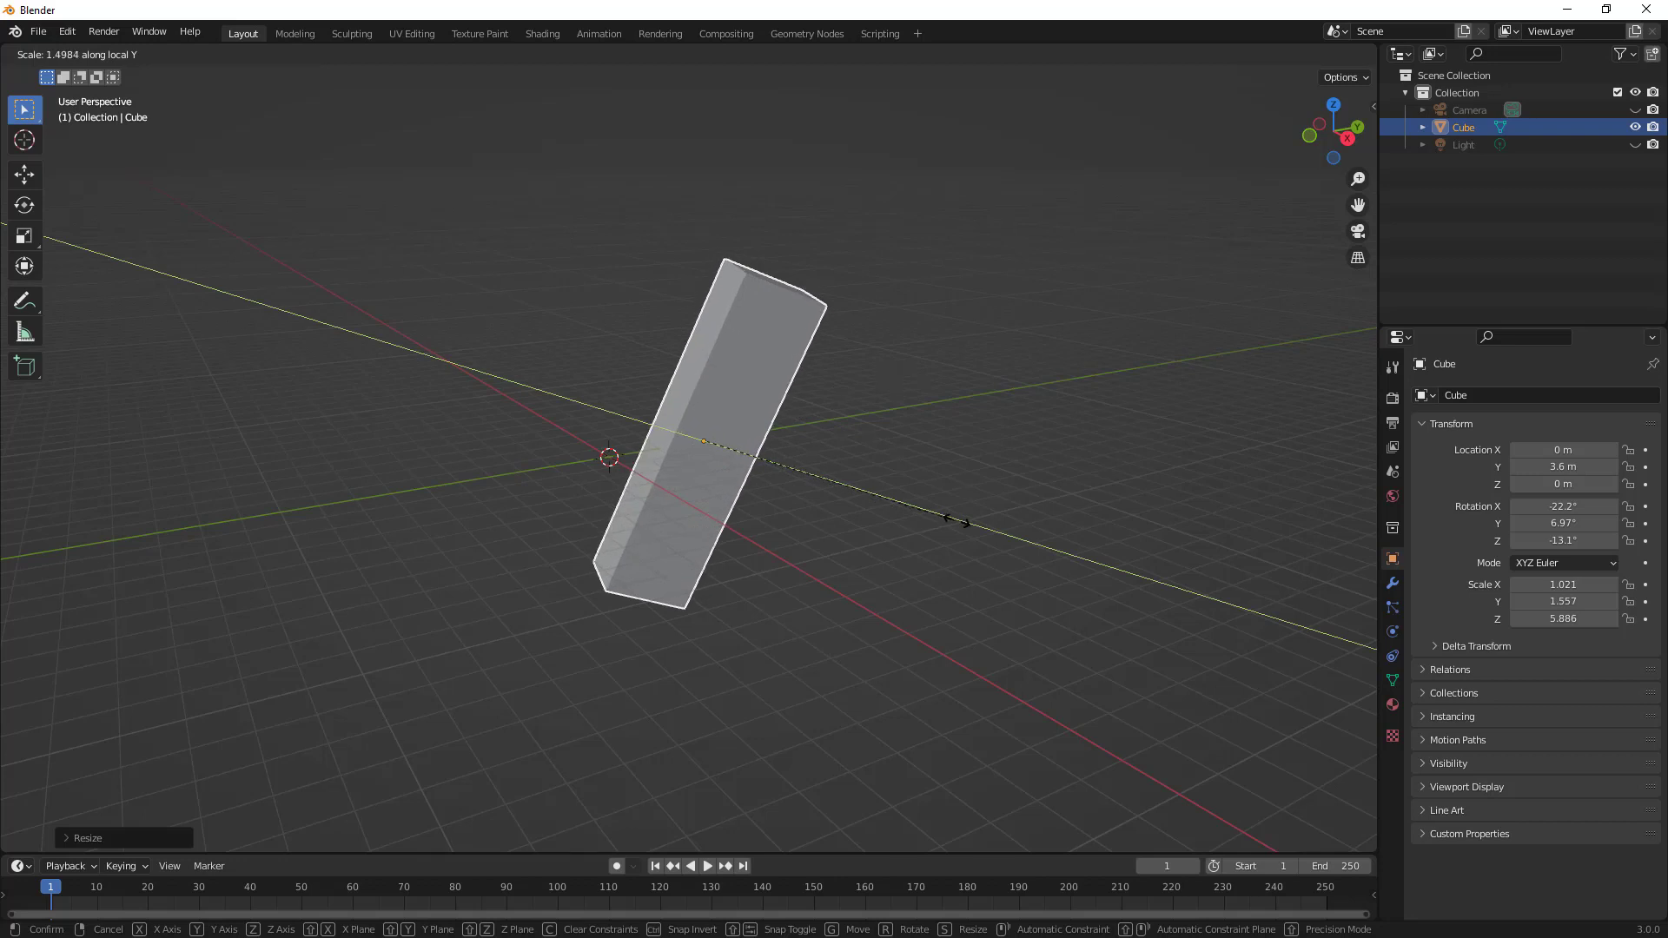
{"action": "left_click", "coordinate": [987, 524]}
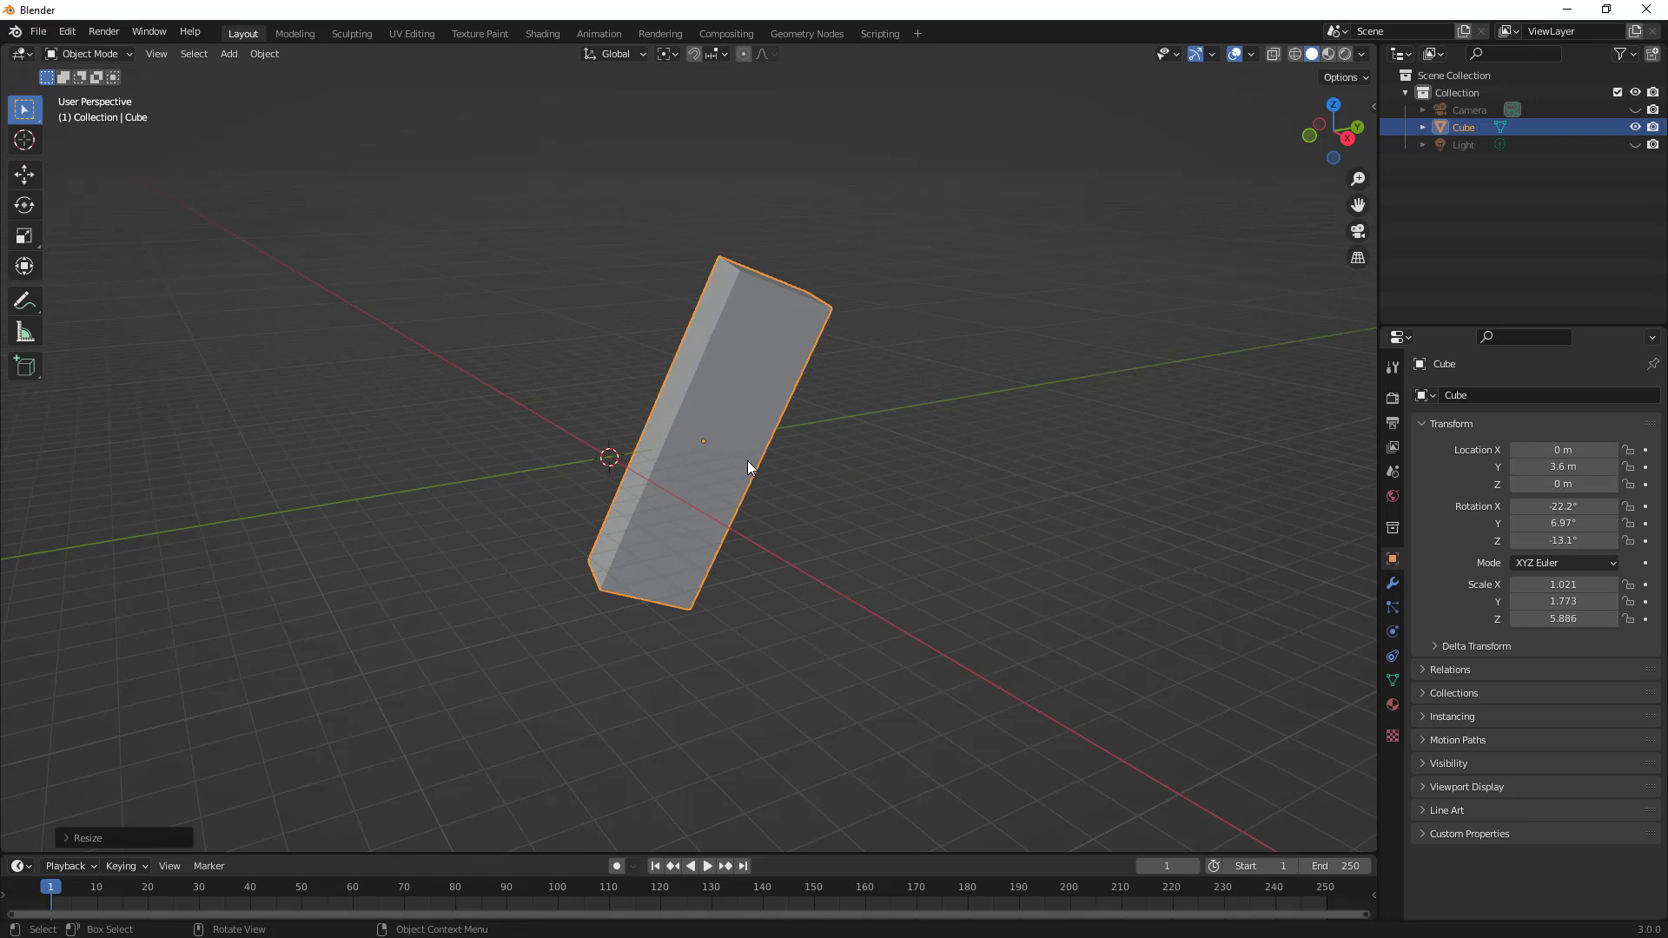
Place the 3D cursor at several free spots around the cube from different viewing angles, ending in empty space away from it
{"action": "mouse_move", "coordinate": [826, 540]}
{"action": "middle_mouse_down"}
{"action": "mouse_move", "coordinate": [837, 524]}
{"action": "mouse_move", "coordinate": [893, 544]}
{"action": "mouse_move", "coordinate": [797, 539]}
{"action": "middle_mouse_up"}
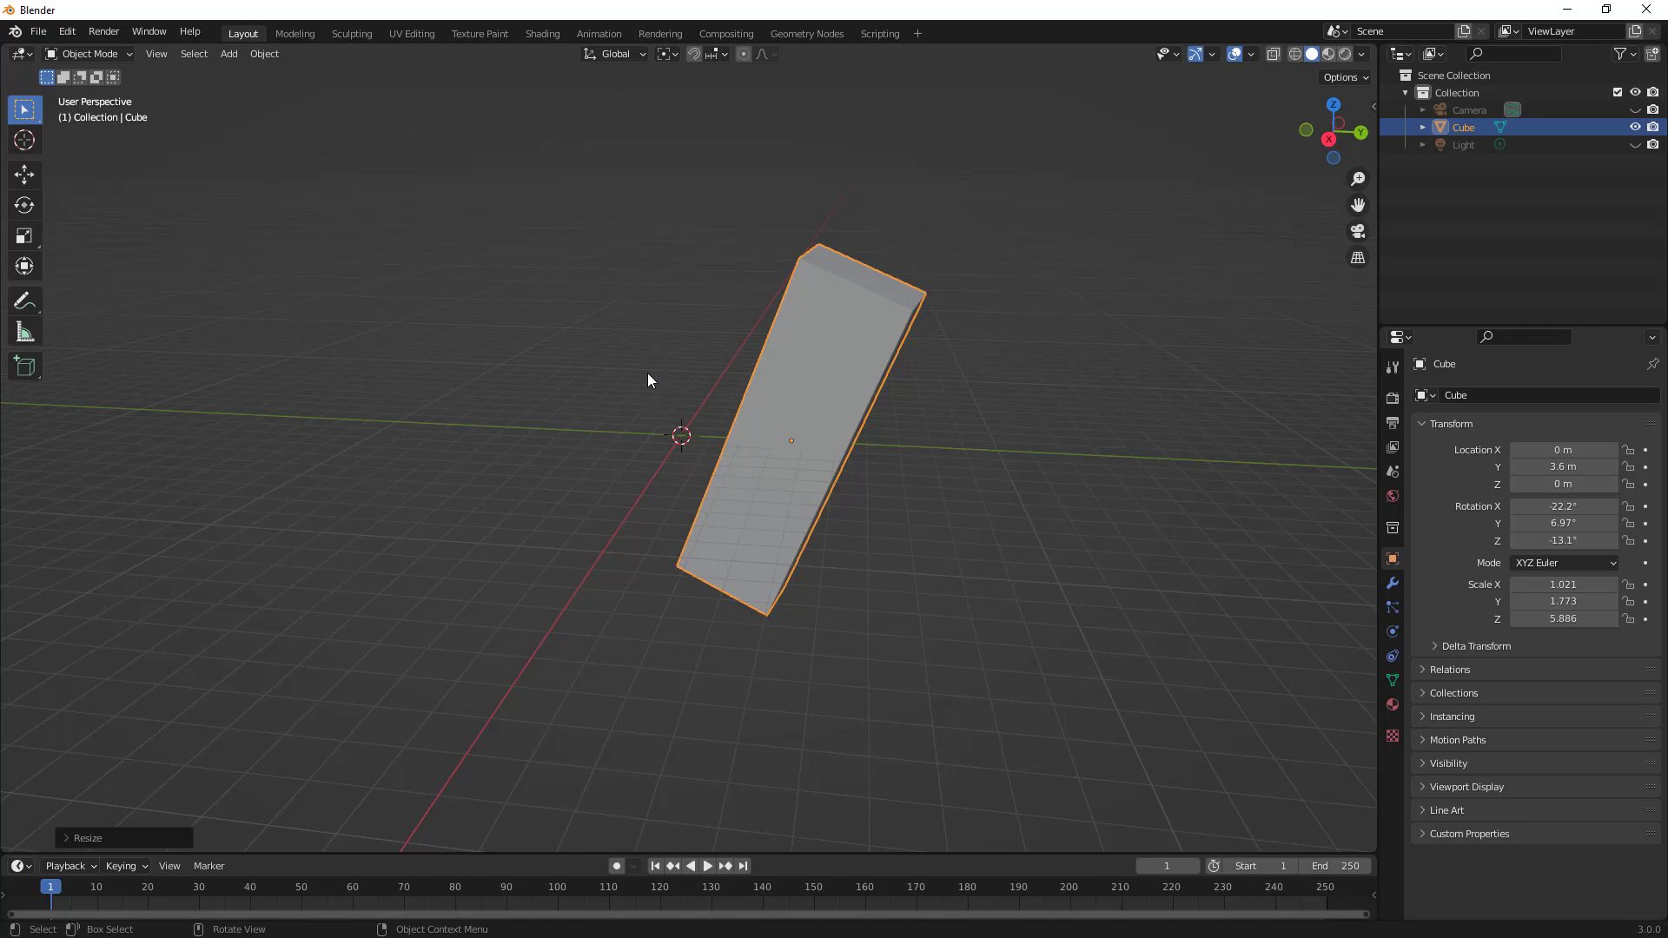
{"action": "right_click", "coordinate": [553, 311], "text": "shift"}
{"action": "right_click_drag", "start_coordinate": [489, 351], "coordinate": [658, 433], "text": "shift"}
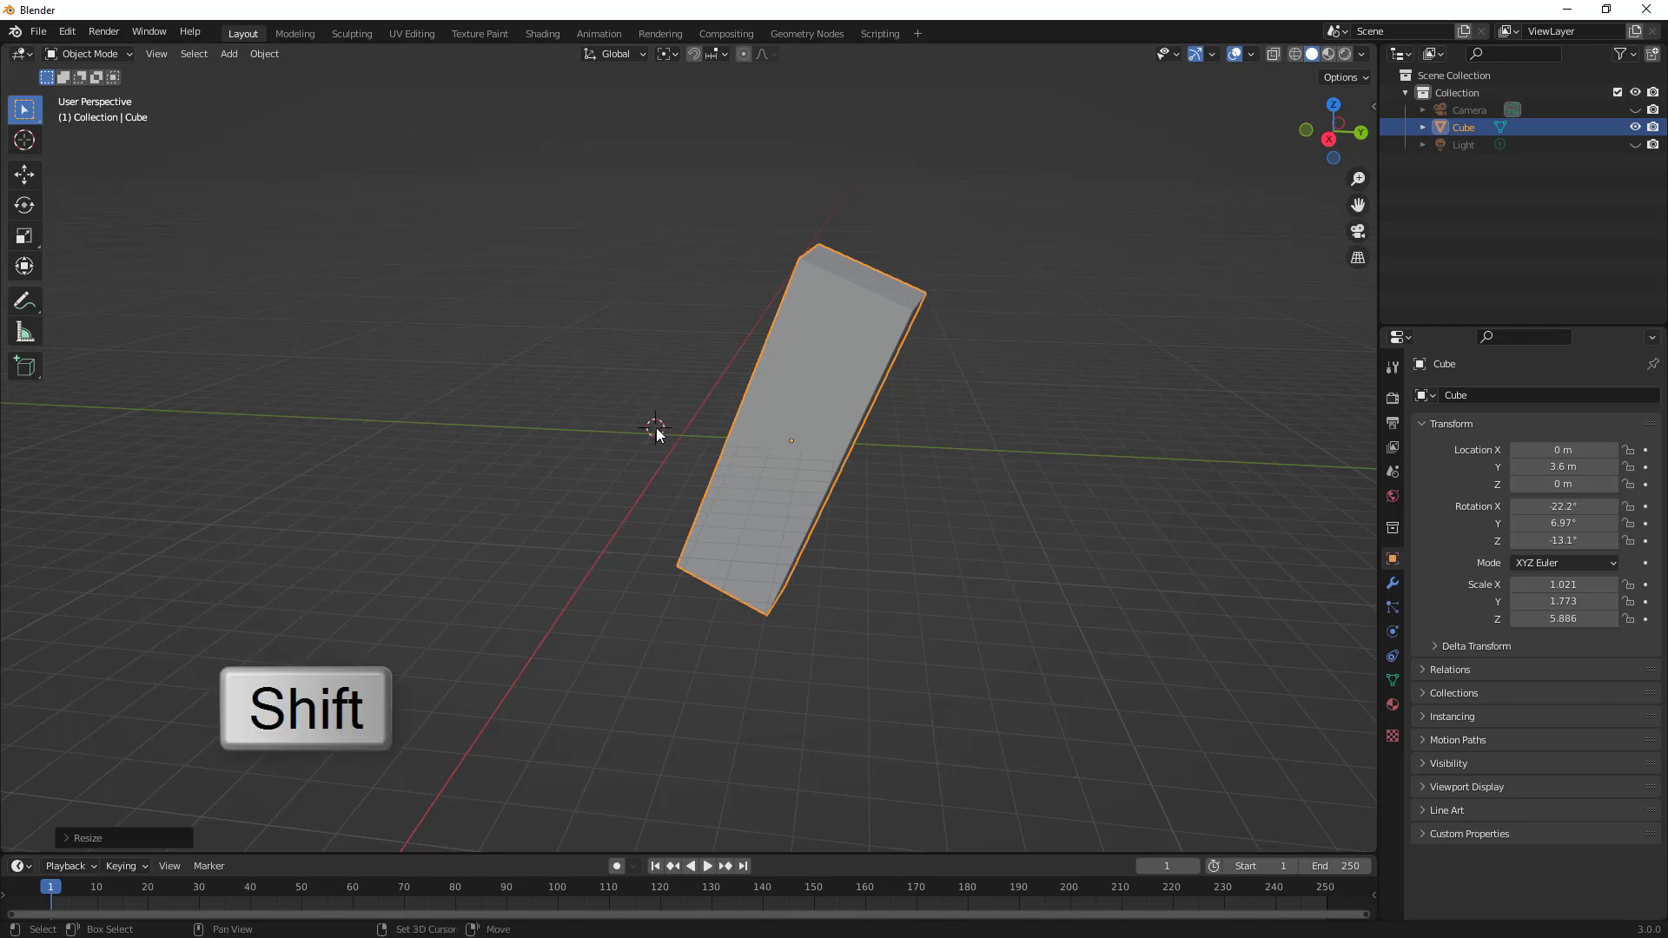
{"action": "right_click", "coordinate": [698, 327], "text": "shift"}
{"action": "middle_click_drag", "start_coordinate": [700, 324], "coordinate": [685, 439]}
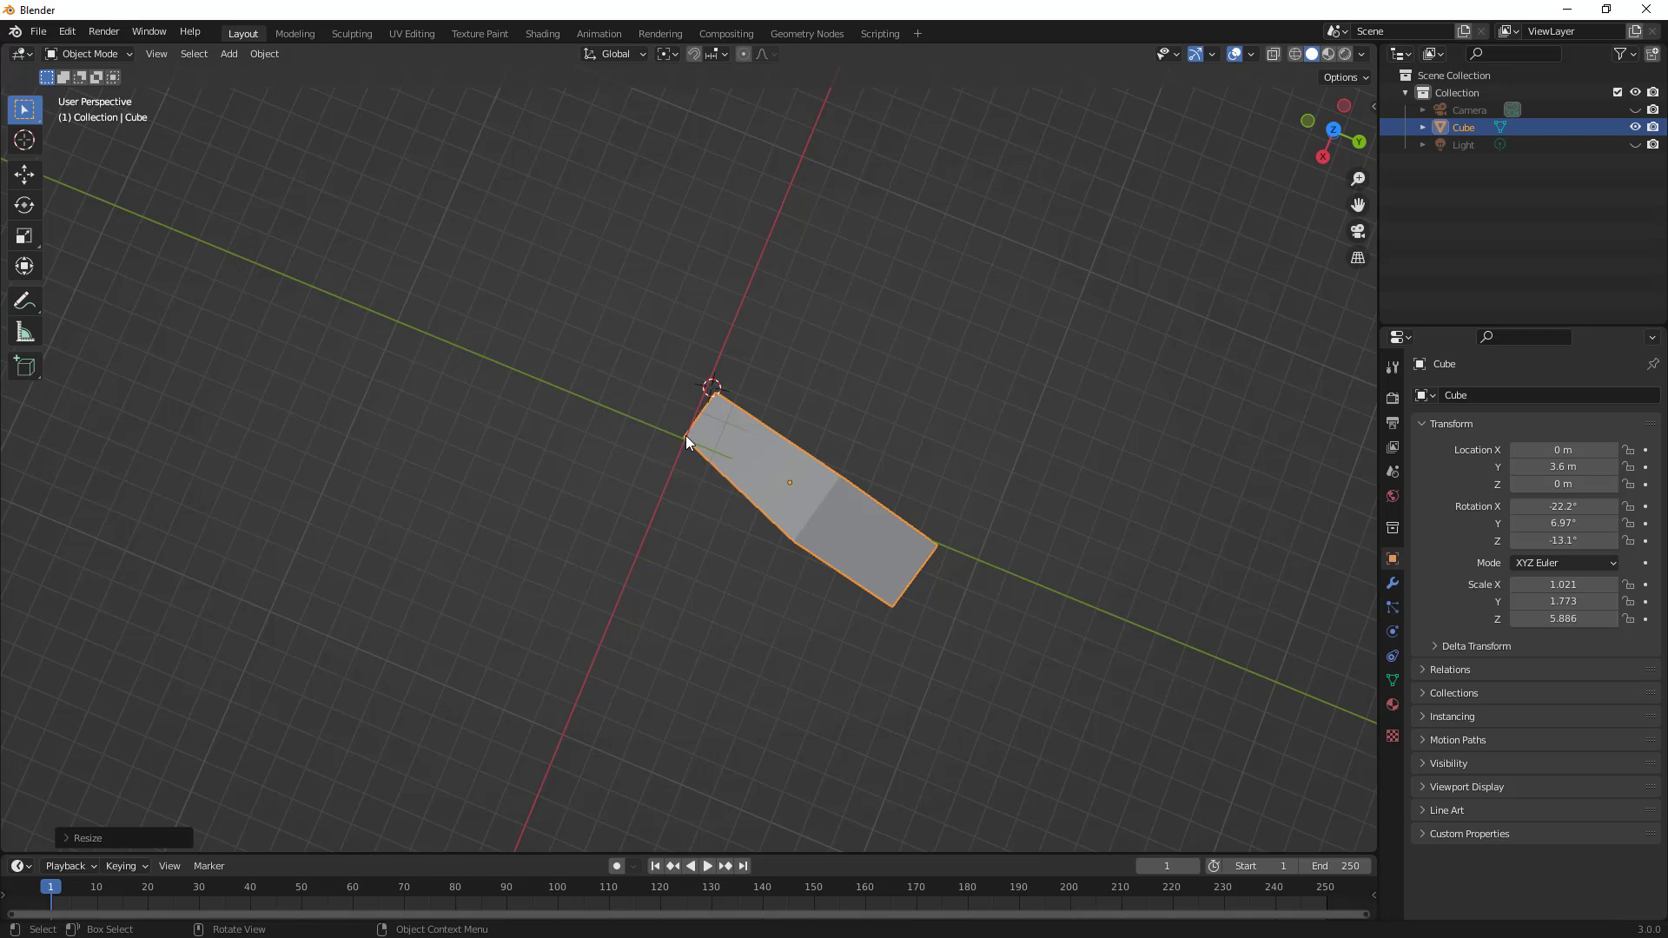
{"action": "middle_click_drag", "start_coordinate": [681, 440], "coordinate": [634, 400]}
{"action": "right_click", "coordinate": [520, 406], "text": "shift"}
{"action": "middle_click_drag", "start_coordinate": [633, 483], "coordinate": [736, 403]}
In the right orthographic view, show the sidebar's View settings and set the 3D cursor's X location to 0 m
{"action": "left_click", "coordinate": [1337, 150]}
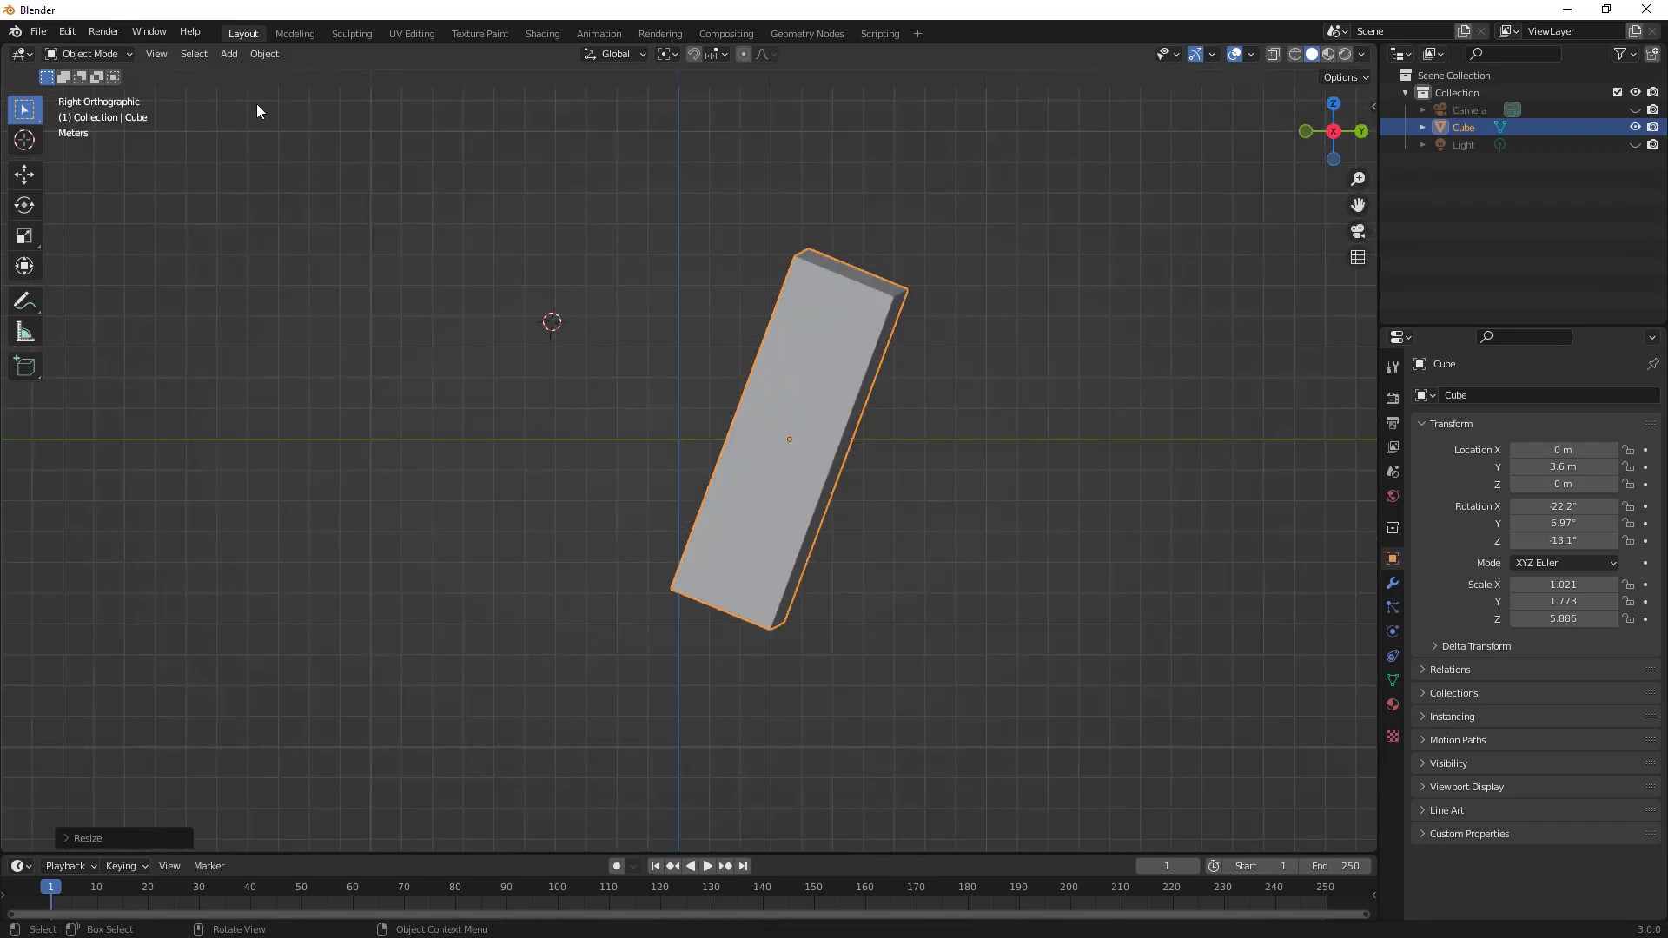
{"action": "left_click", "coordinate": [163, 54]}
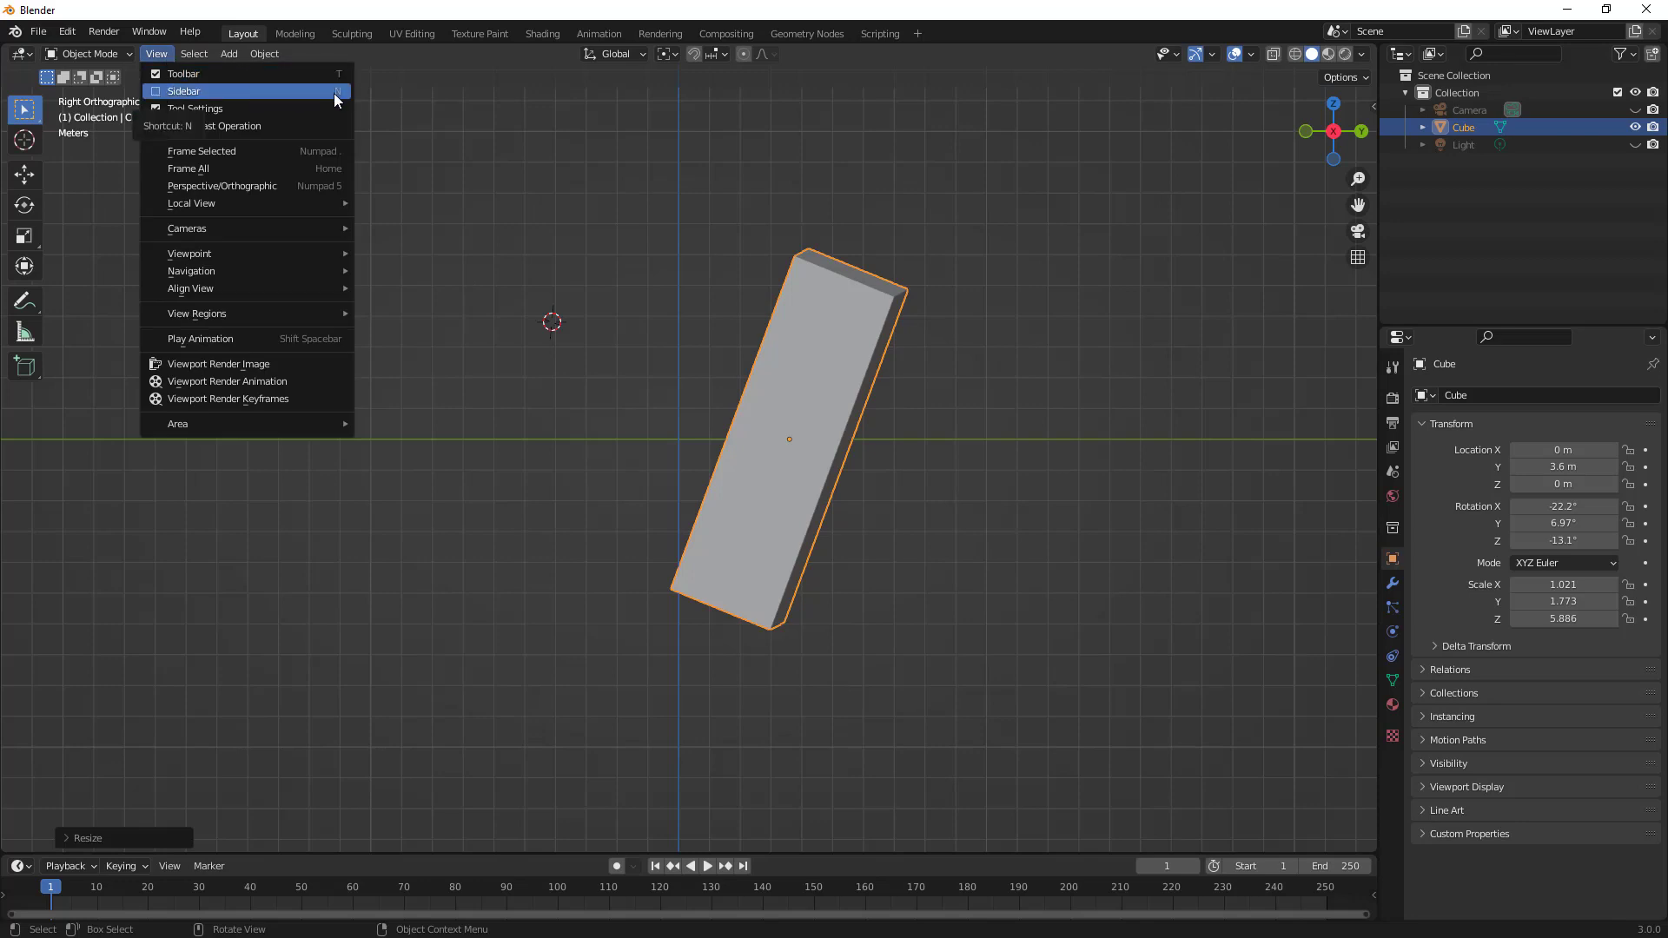
{"action": "left_click", "coordinate": [153, 90]}
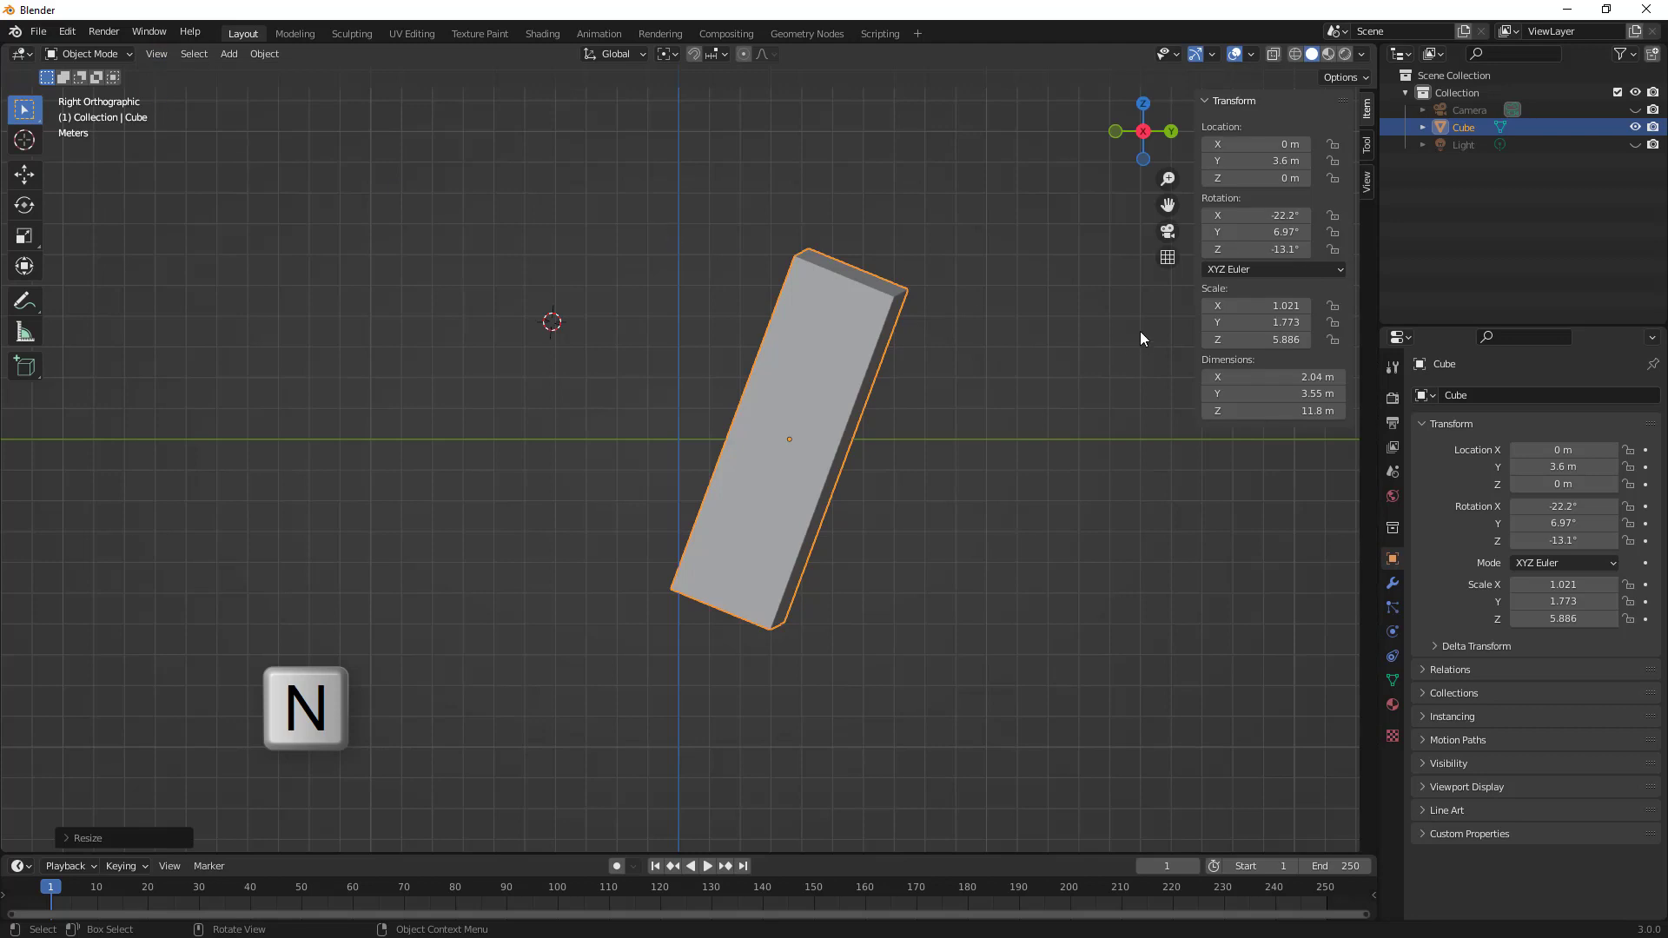
{"action": "left_click", "coordinate": [1368, 185]}
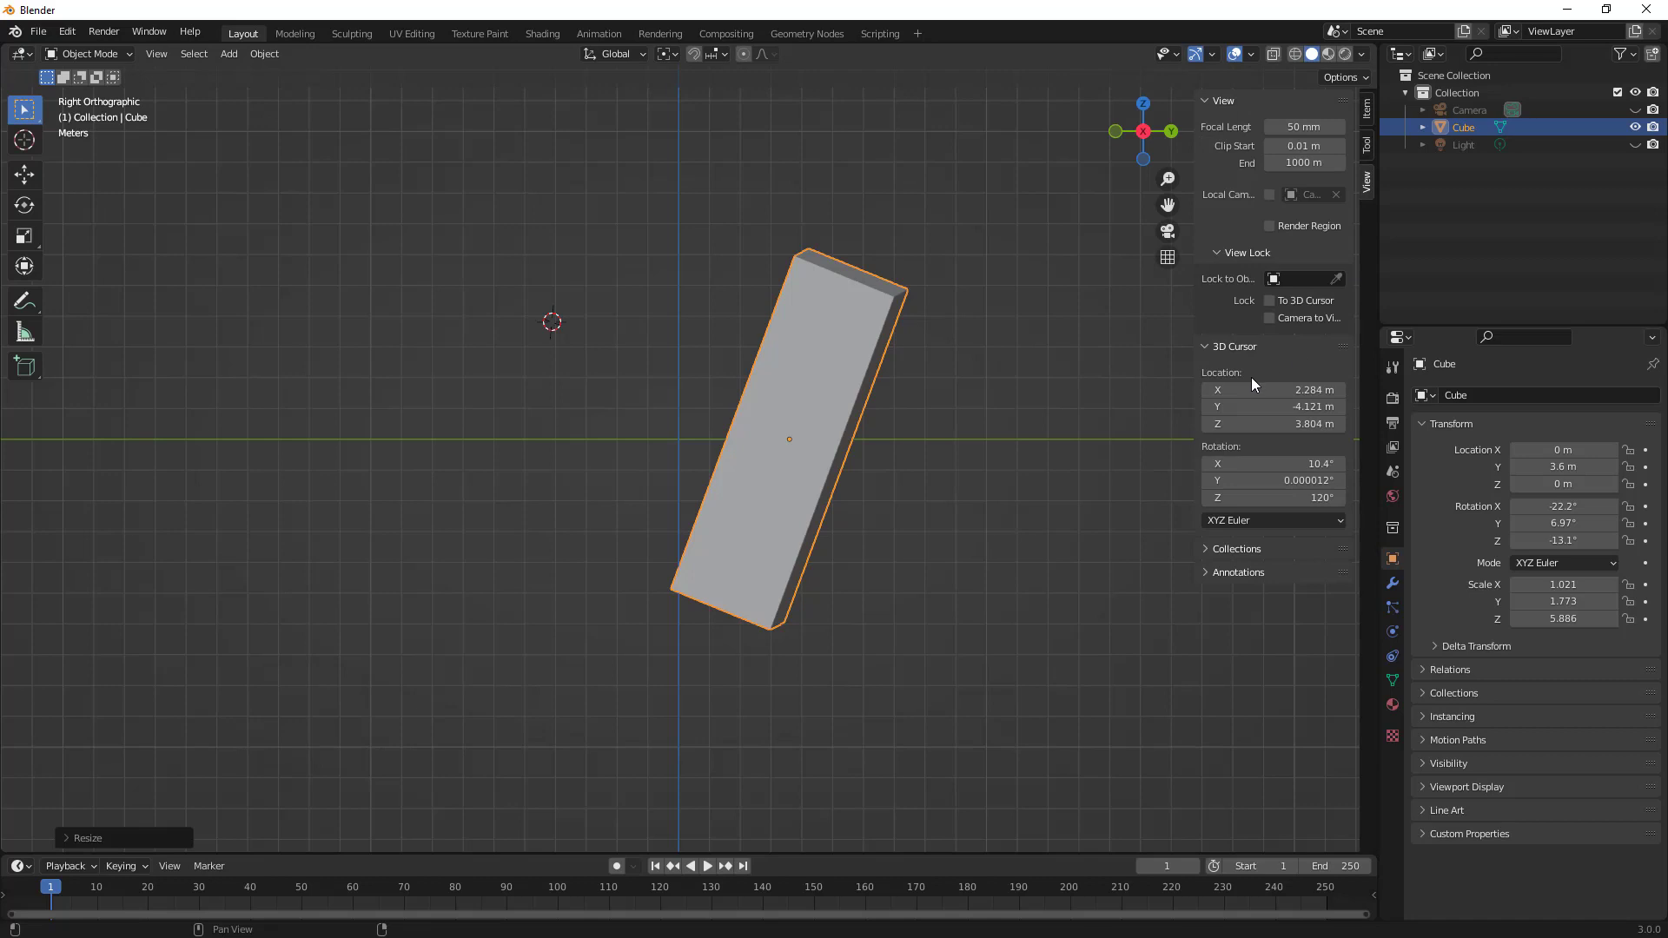
{"action": "double_click", "coordinate": [1294, 391]}
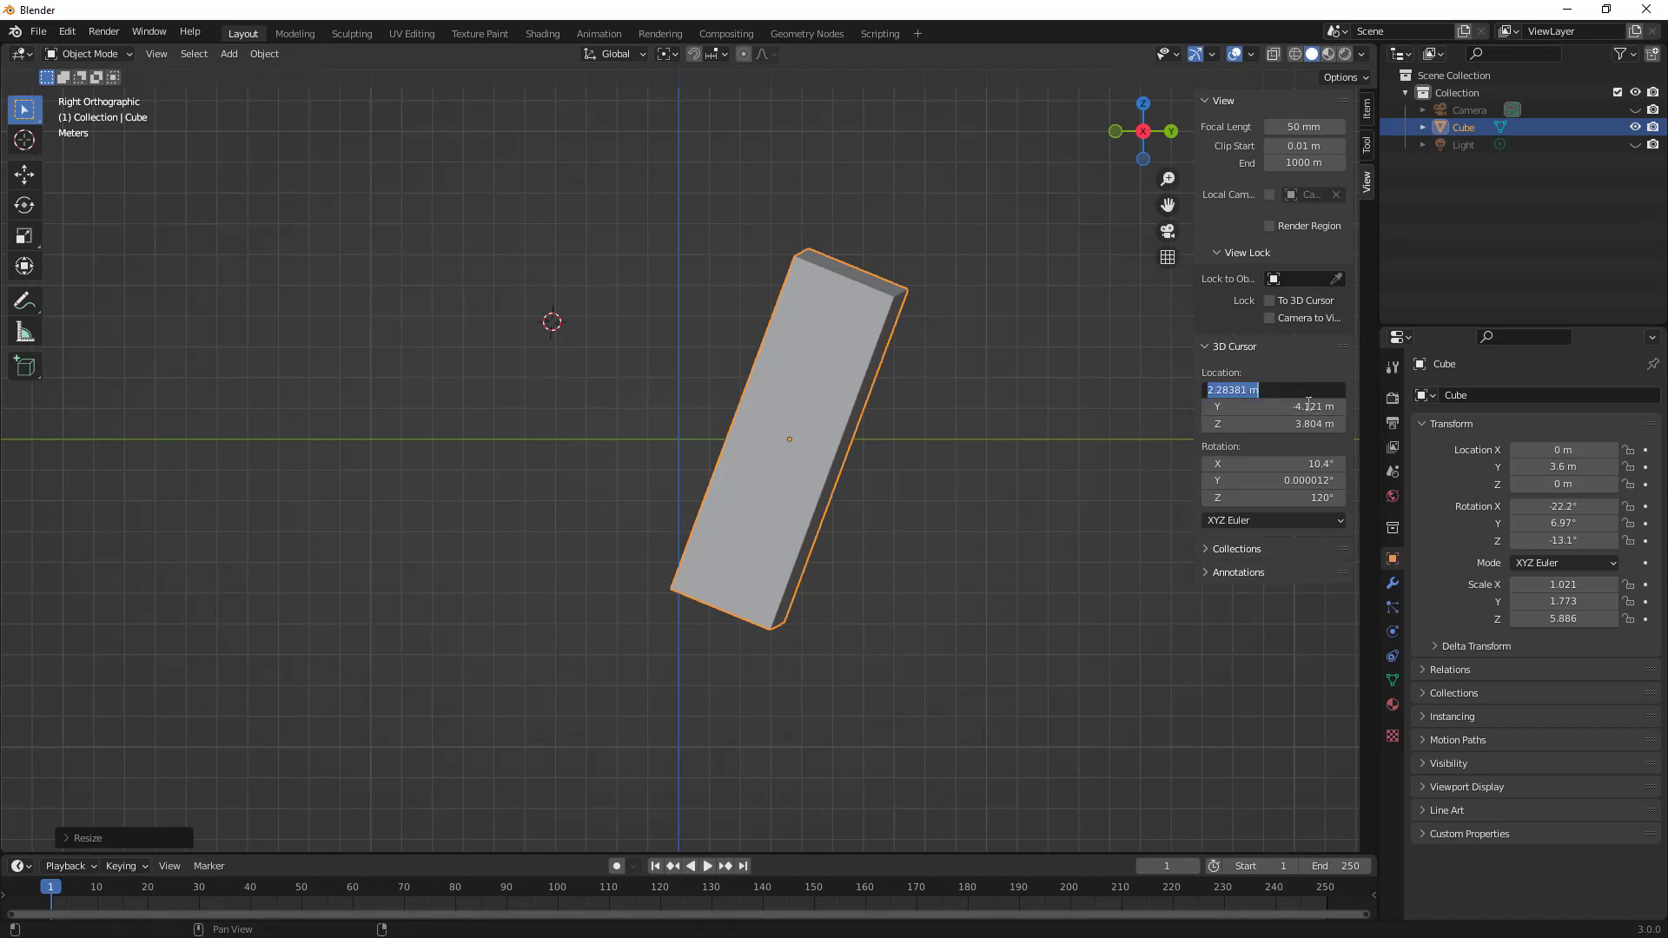
{"action": "type", "text": "0"}
{"action": "key", "text": "Return"}
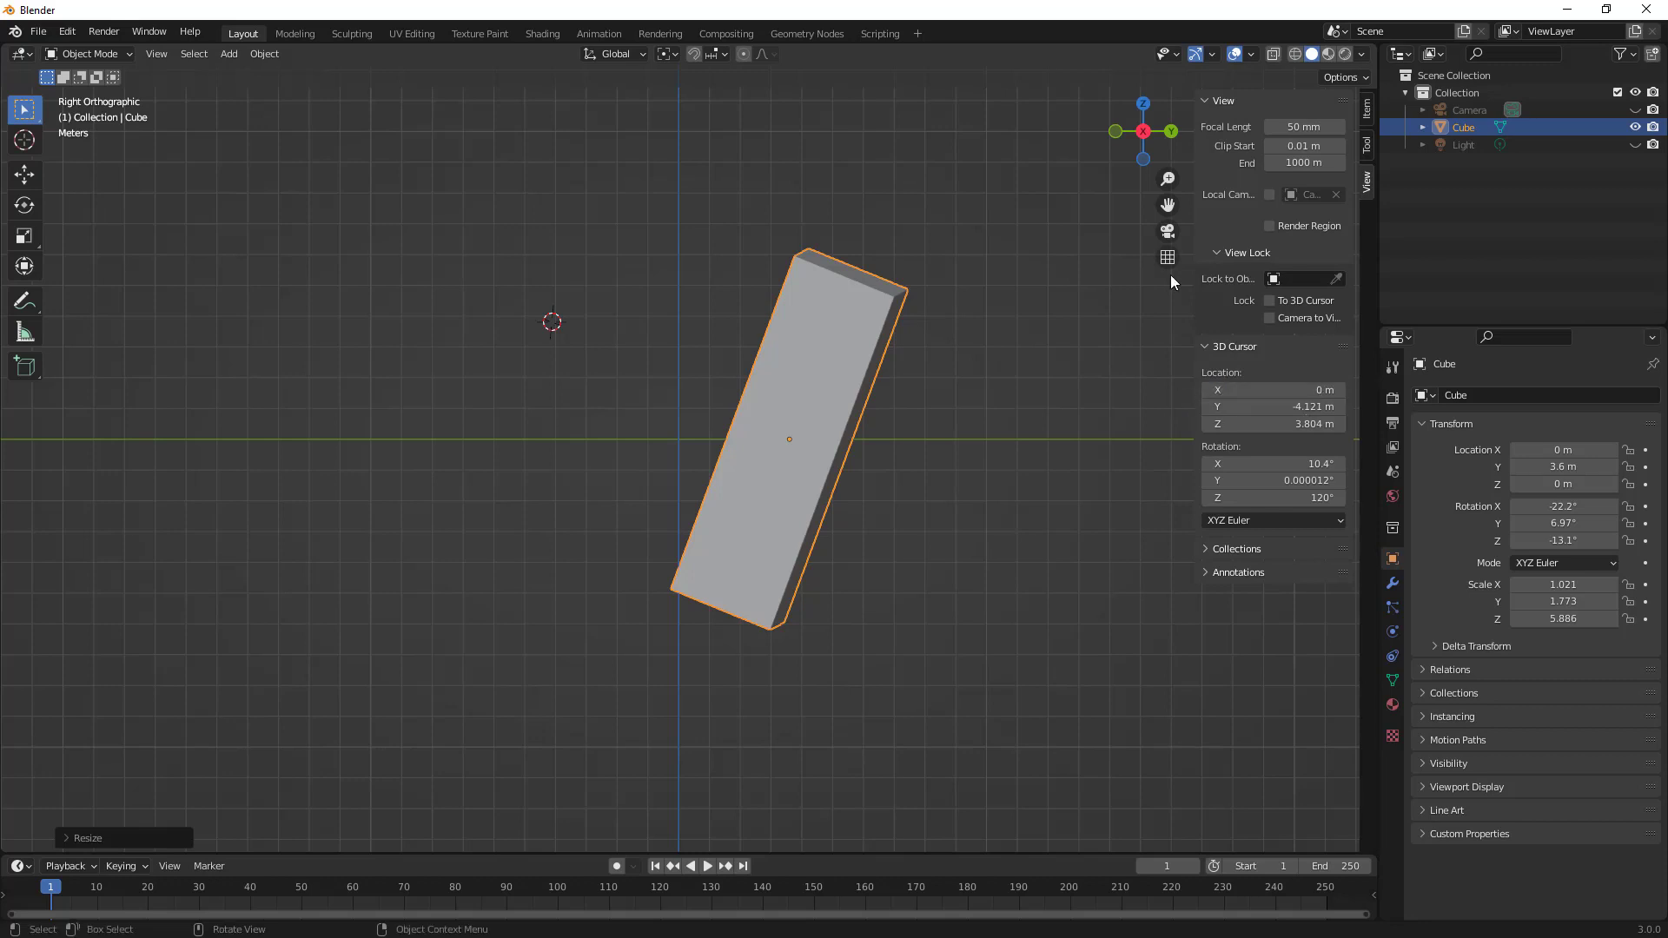
Set the 3D cursor's Y and Z locations to 0 m, checking its placement from the top and in perspective
{"action": "left_click", "coordinate": [1144, 102]}
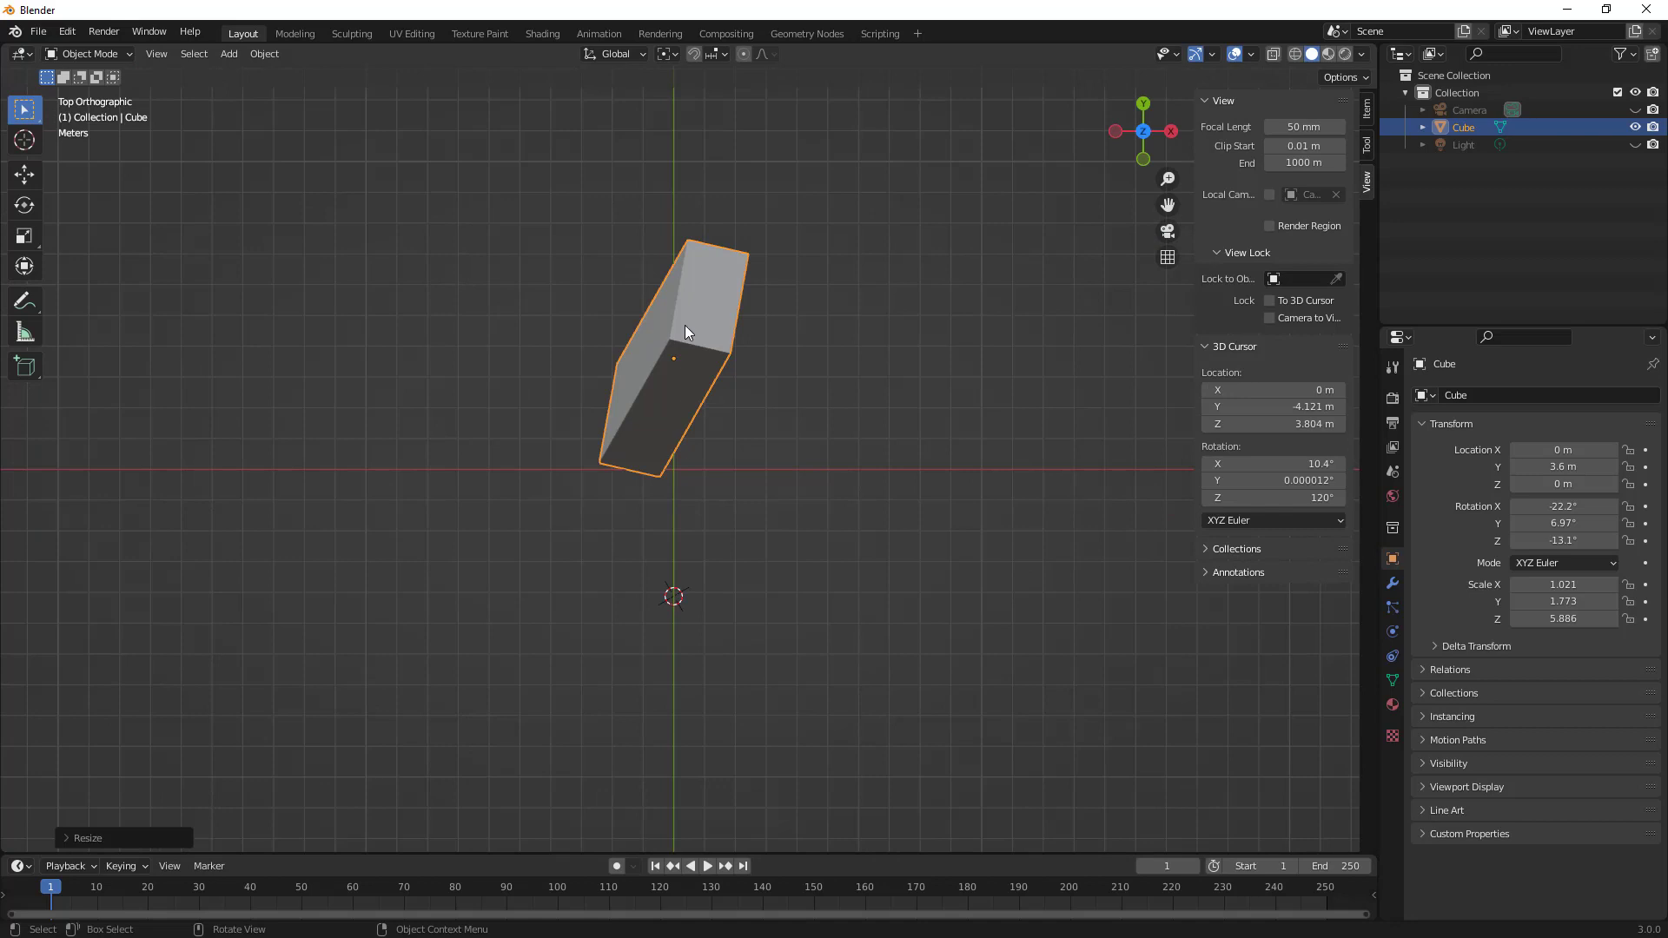
{"action": "middle_click_drag", "start_coordinate": [1035, 533], "coordinate": [886, 469]}
{"action": "left_click", "coordinate": [1309, 408]}
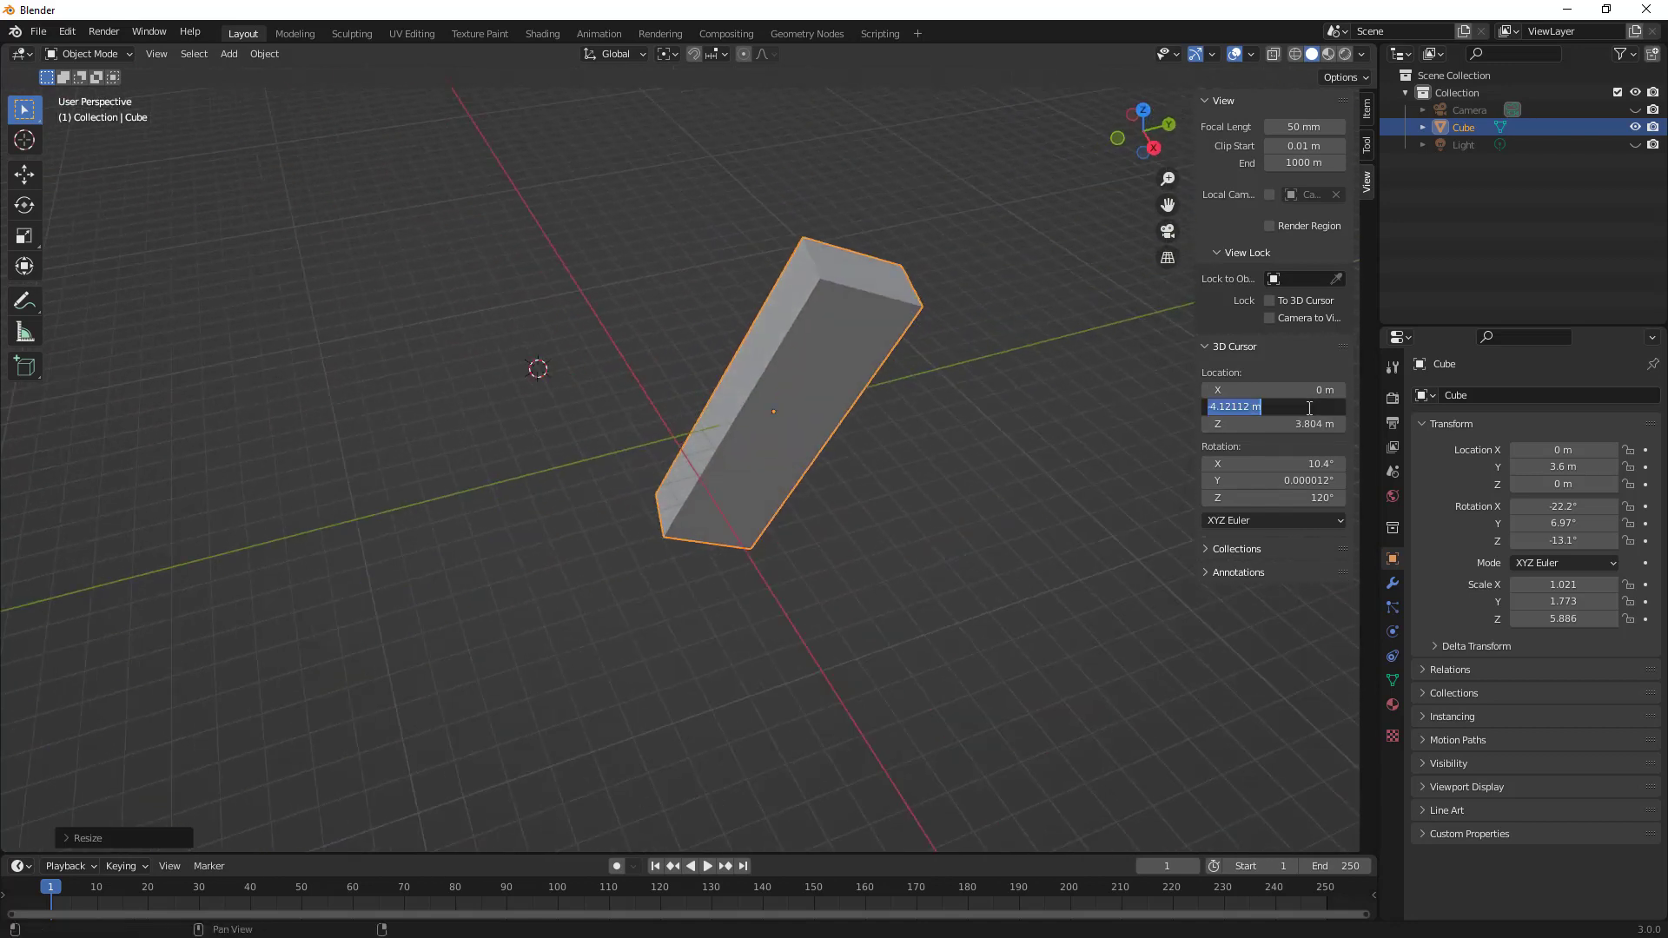
{"action": "type", "text": "0"}
{"action": "key", "text": "Return"}
{"action": "left_click", "coordinate": [1311, 426]}
{"action": "type", "text": "0"}
{"action": "key", "text": "Return"}
{"action": "middle_click_drag", "start_coordinate": [1182, 465], "coordinate": [1034, 466]}
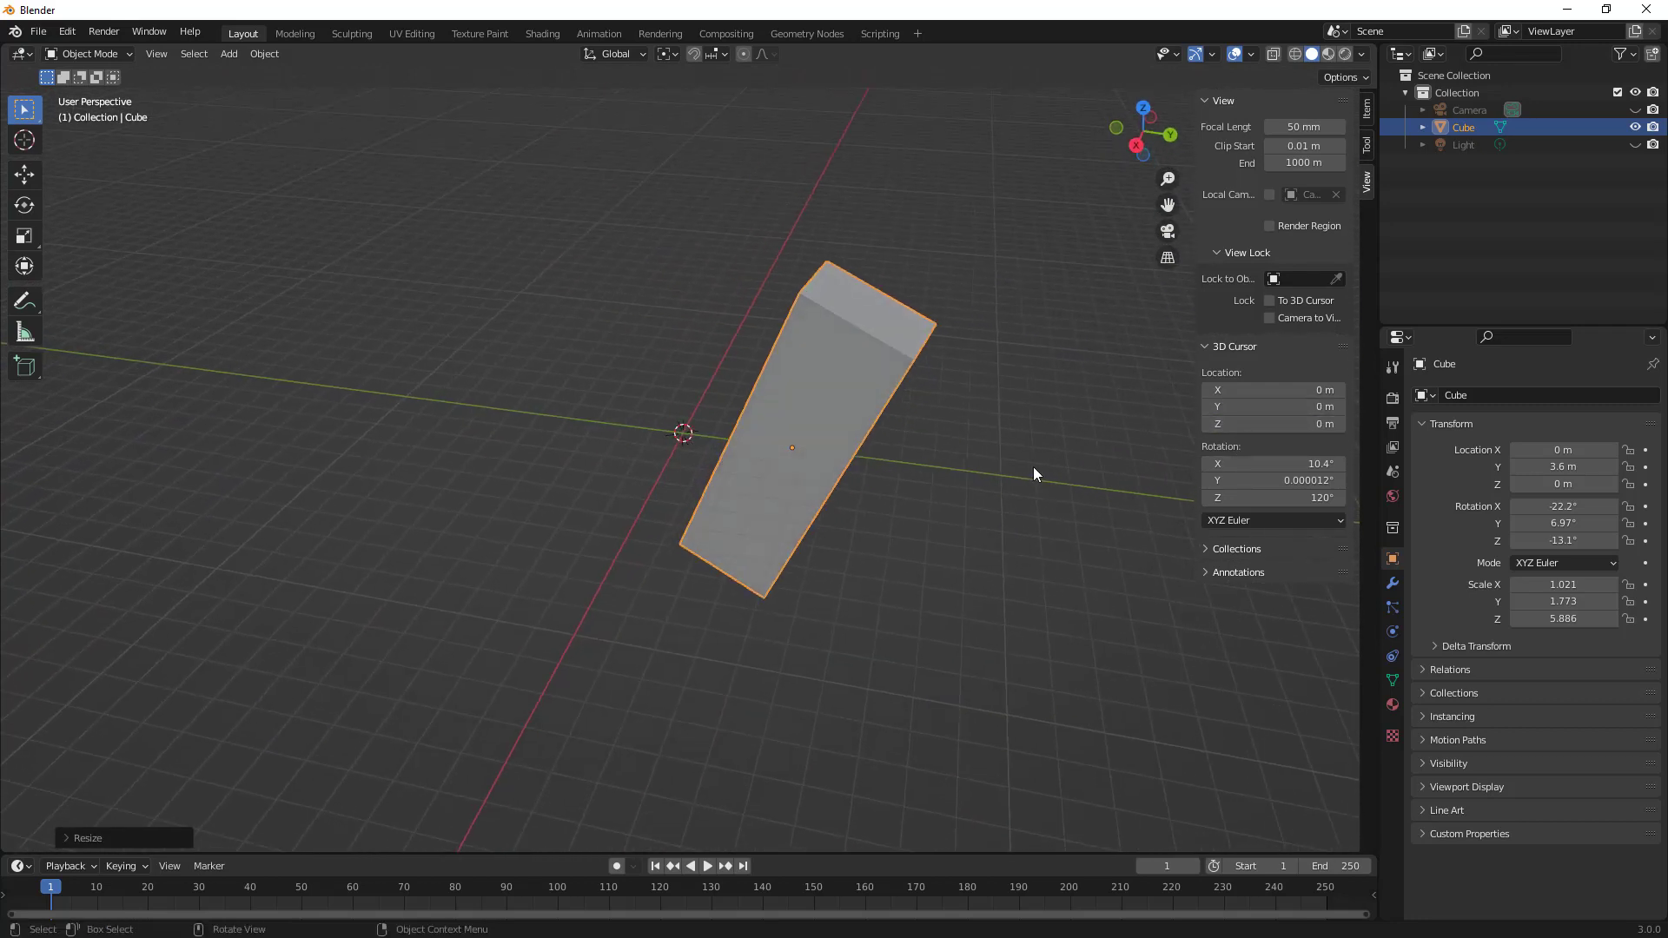
Snap the cube to the 3D cursor with Keep Offset, and look over the object snapping options without choosing one
{"action": "key", "text": "shift+s"}
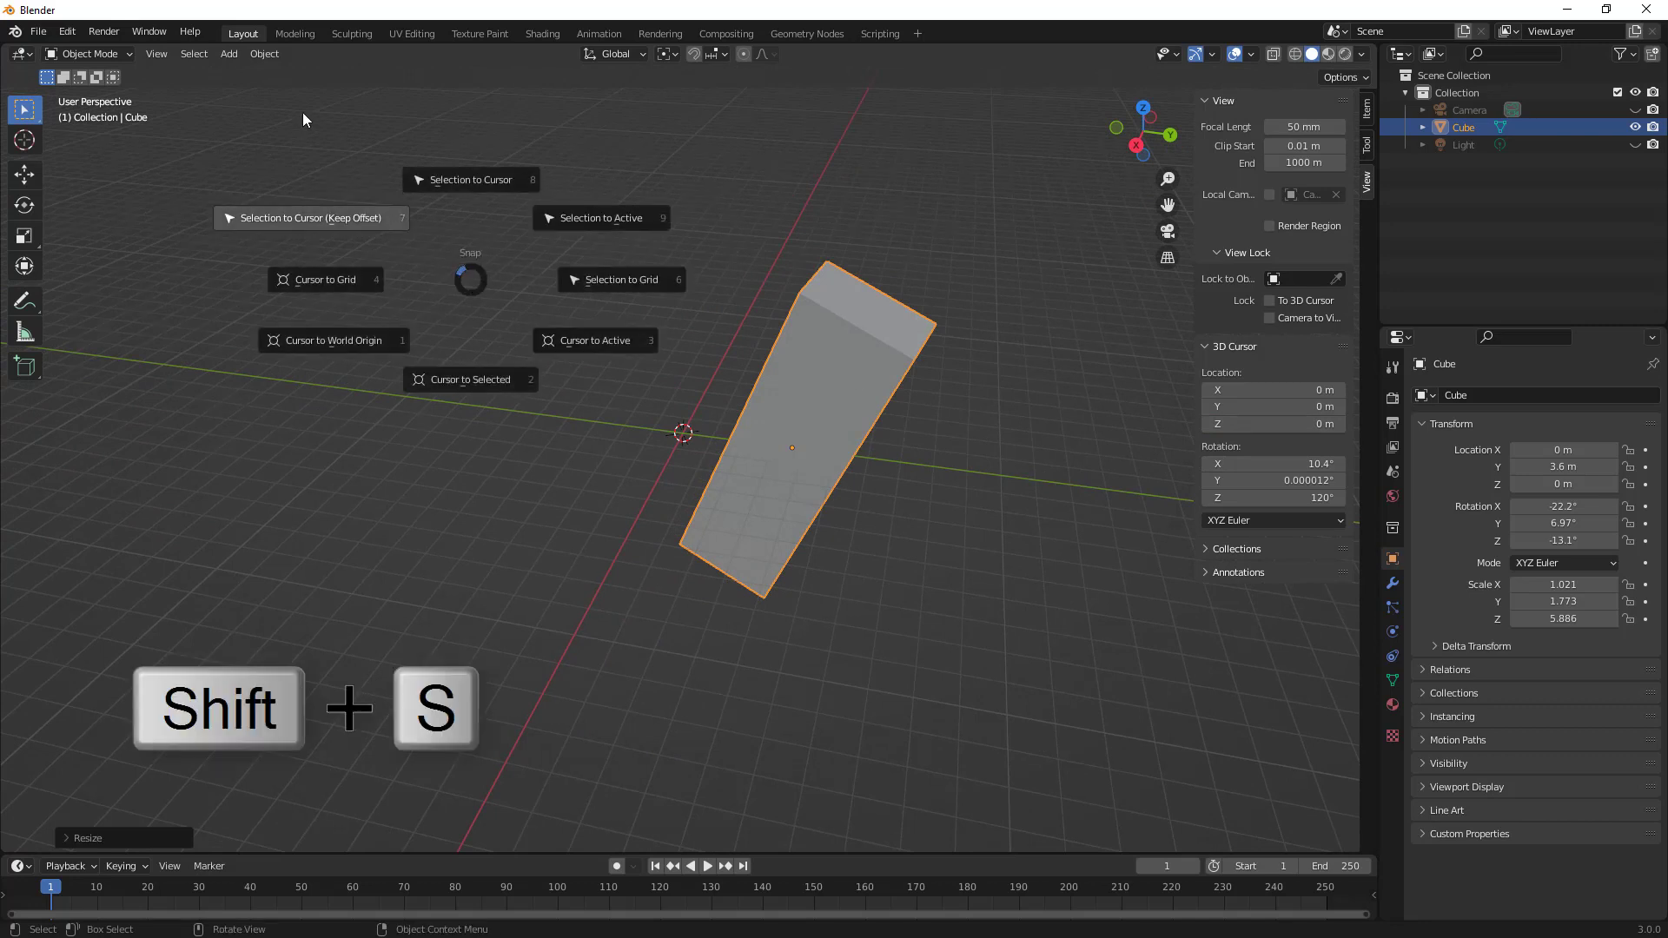
{"action": "left_click", "coordinate": [278, 95]}
{"action": "left_click", "coordinate": [263, 54]}
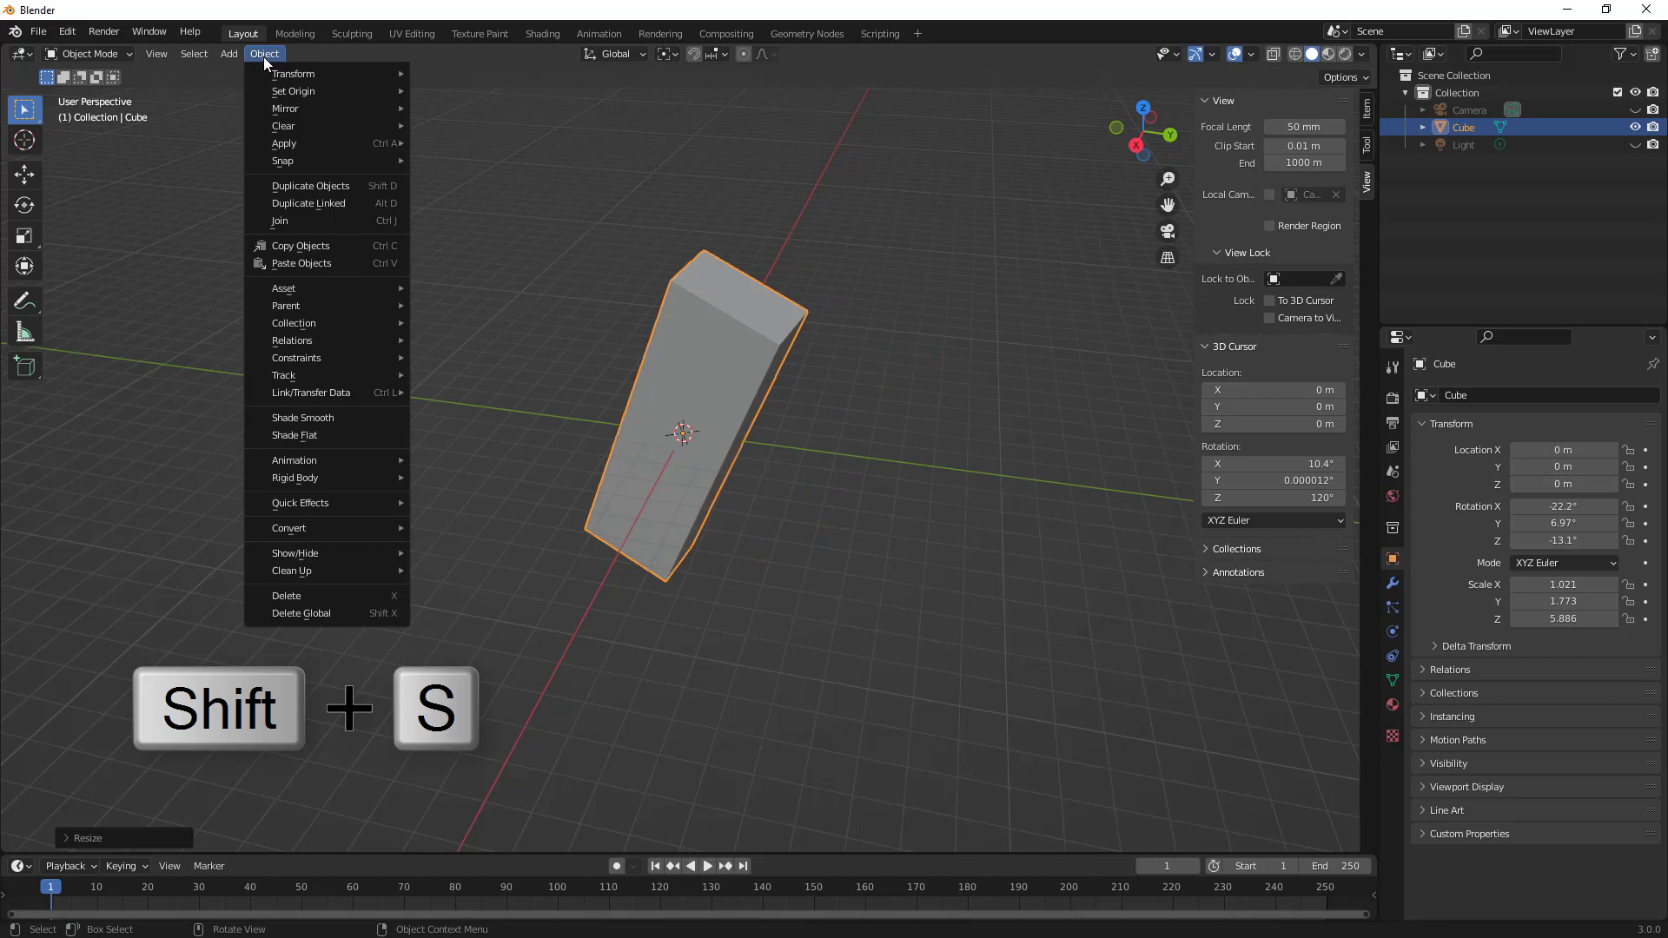
{"action": "mouse_move", "coordinate": [305, 165]}
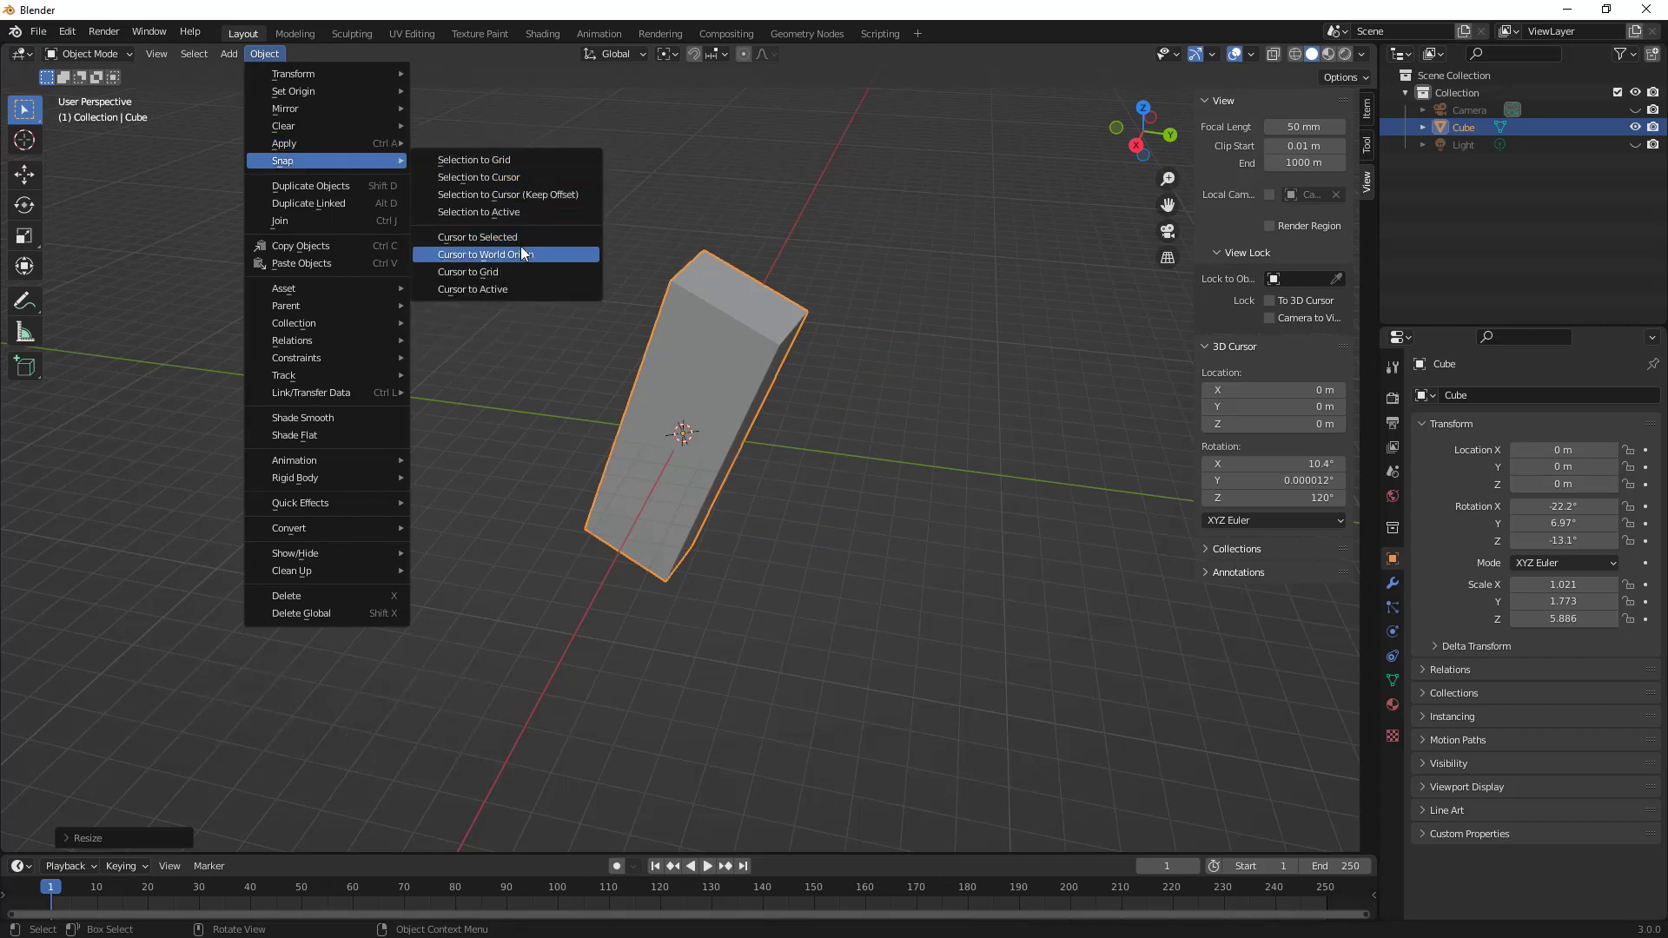
{"action": "left_click", "coordinate": [739, 239]}
{"action": "left_click", "coordinate": [731, 343]}
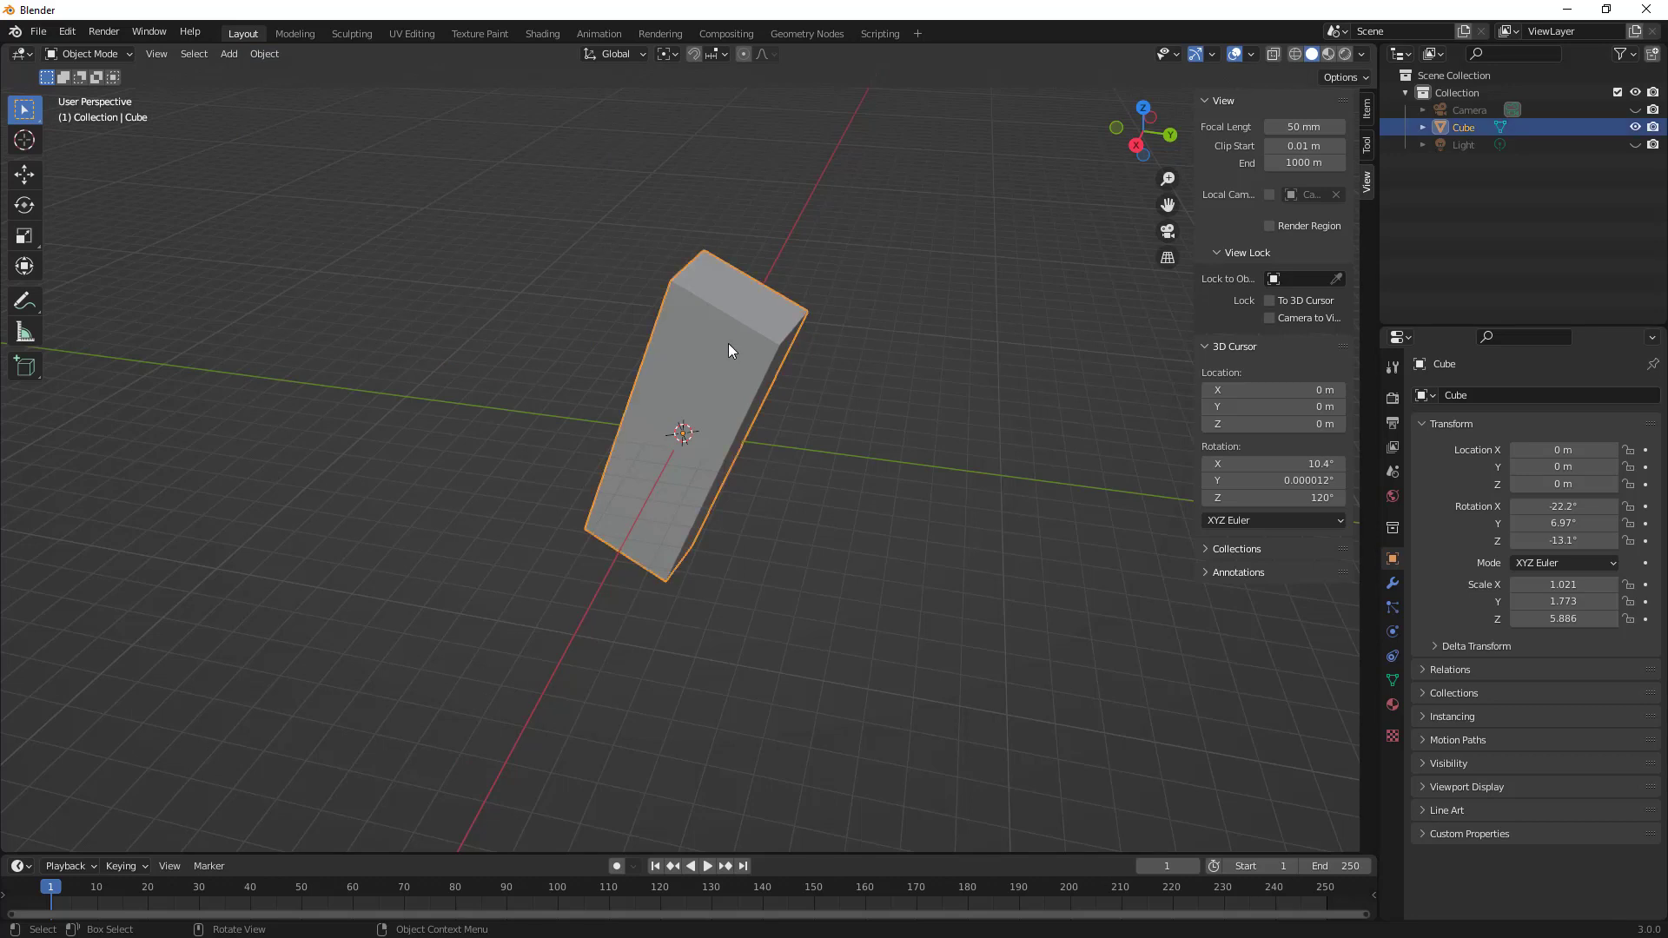
Move the cube along the global Y axis to about 9.25 m, then back to about 7.3 m with the Move gizmo
{"action": "key", "text": "g"}
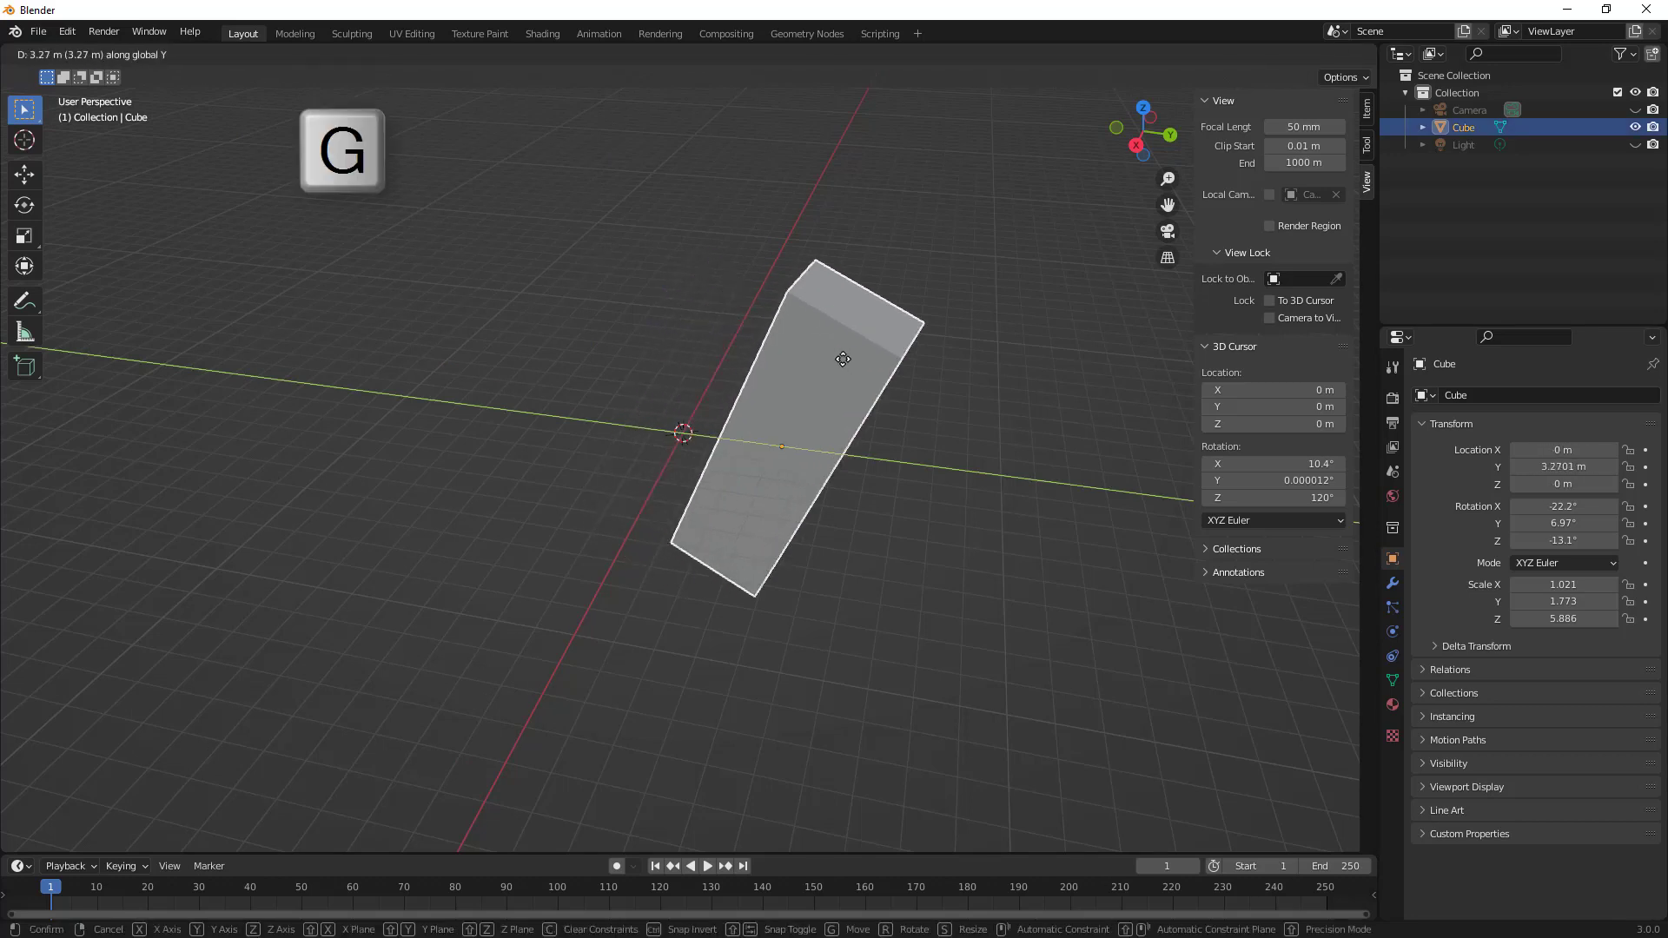
{"action": "key", "text": "y"}
{"action": "left_click", "coordinate": [1021, 393]}
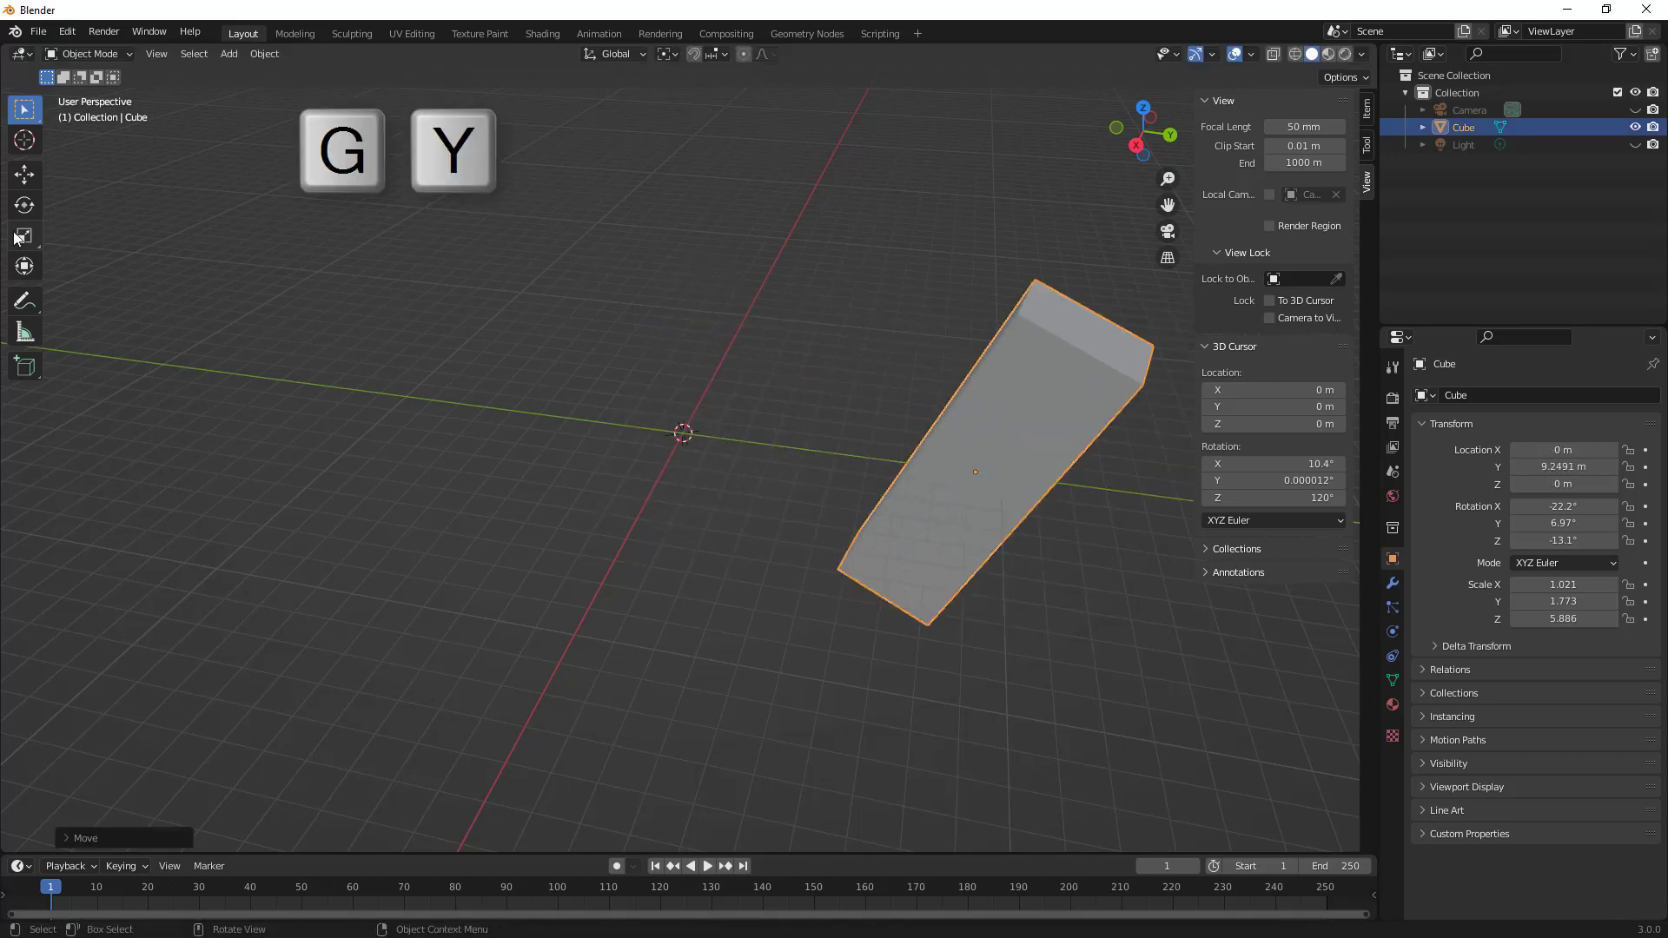
{"action": "left_click", "coordinate": [24, 174]}
{"action": "left_click_drag", "start_coordinate": [1047, 481], "coordinate": [956, 477]}
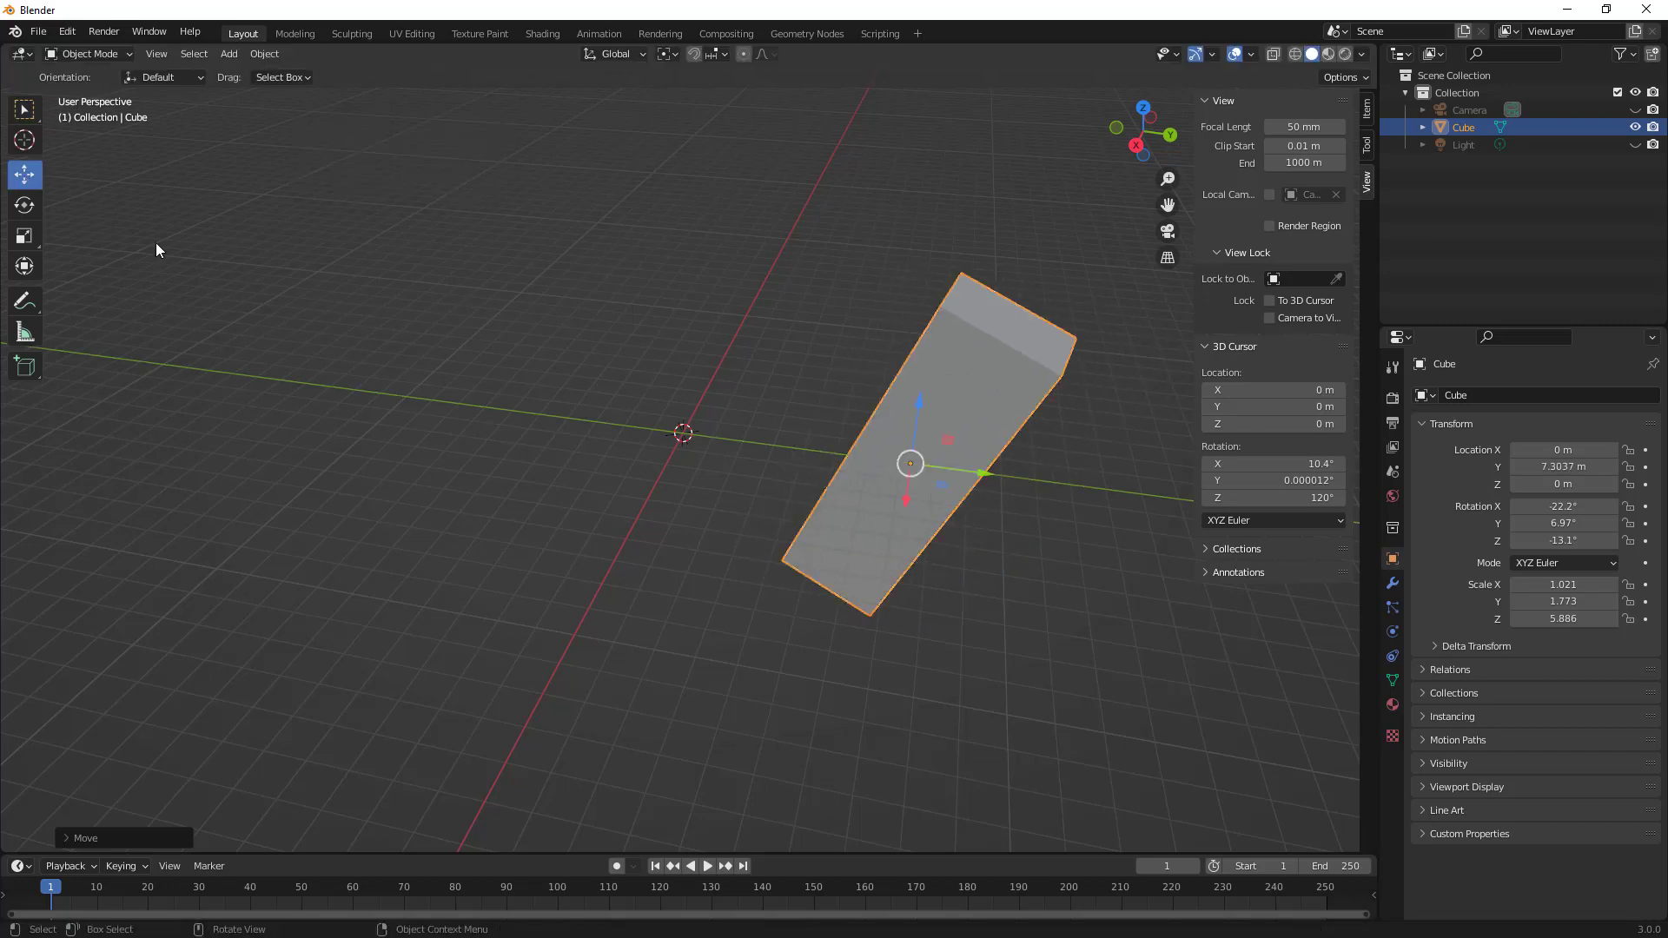
{"action": "left_click", "coordinate": [34, 109]}
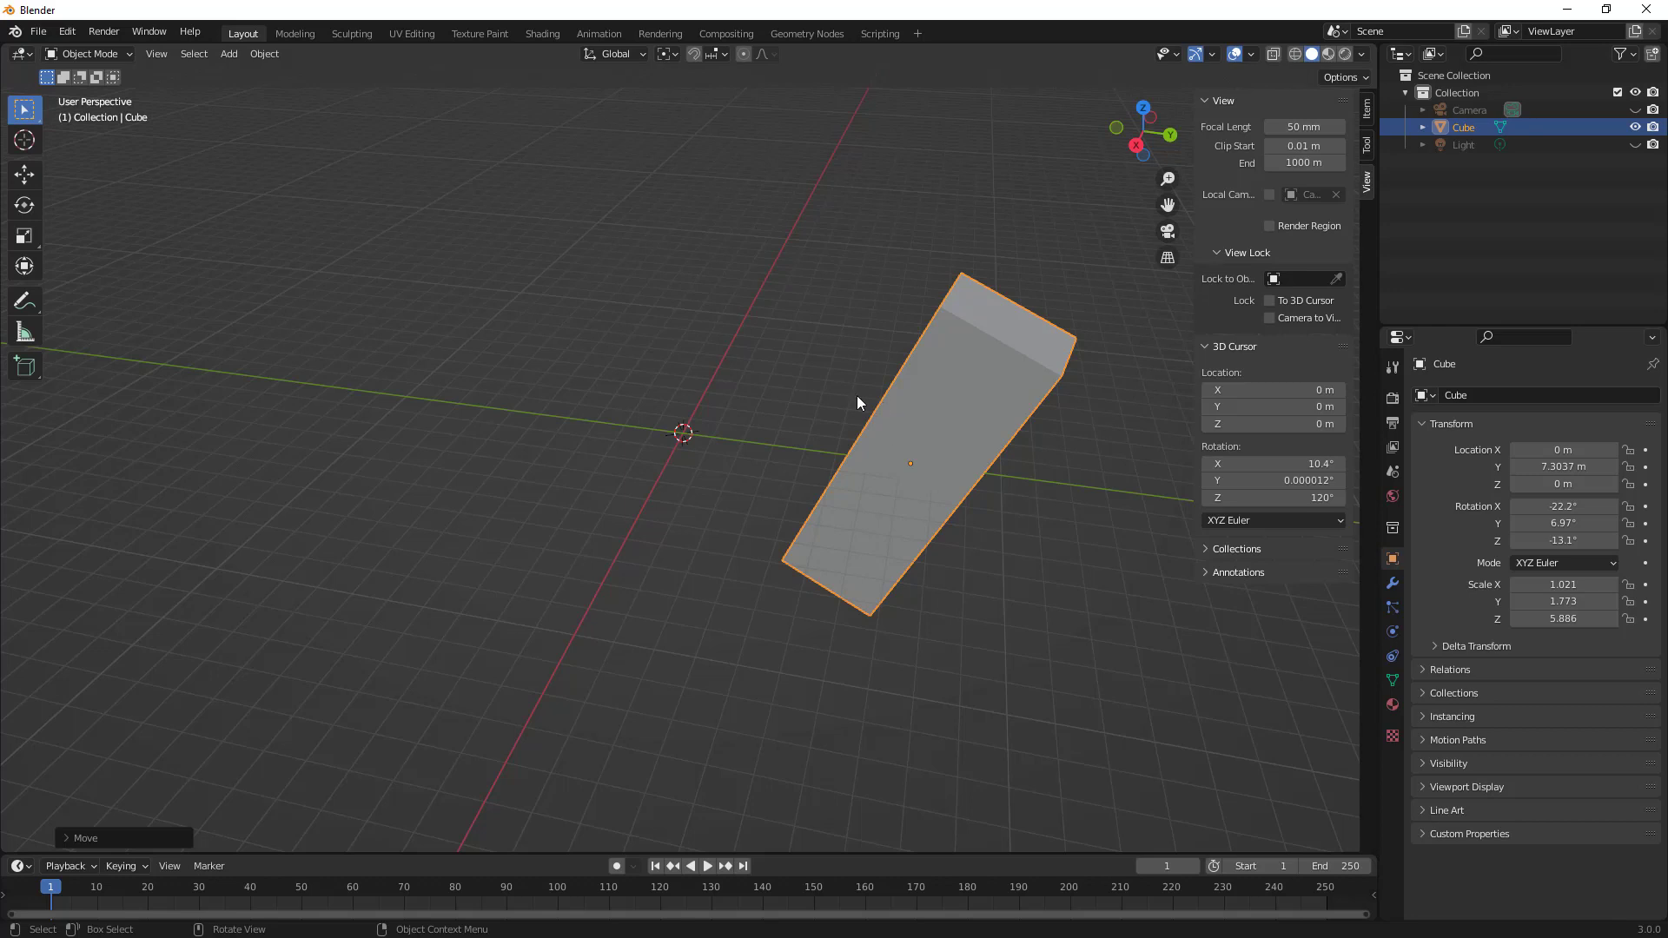
Snap the cube to the 3D cursor with Selection to Cursor, and review the Cursor to Selected option without applying it
{"action": "left_click", "coordinate": [268, 54]}
{"action": "mouse_move", "coordinate": [315, 163]}
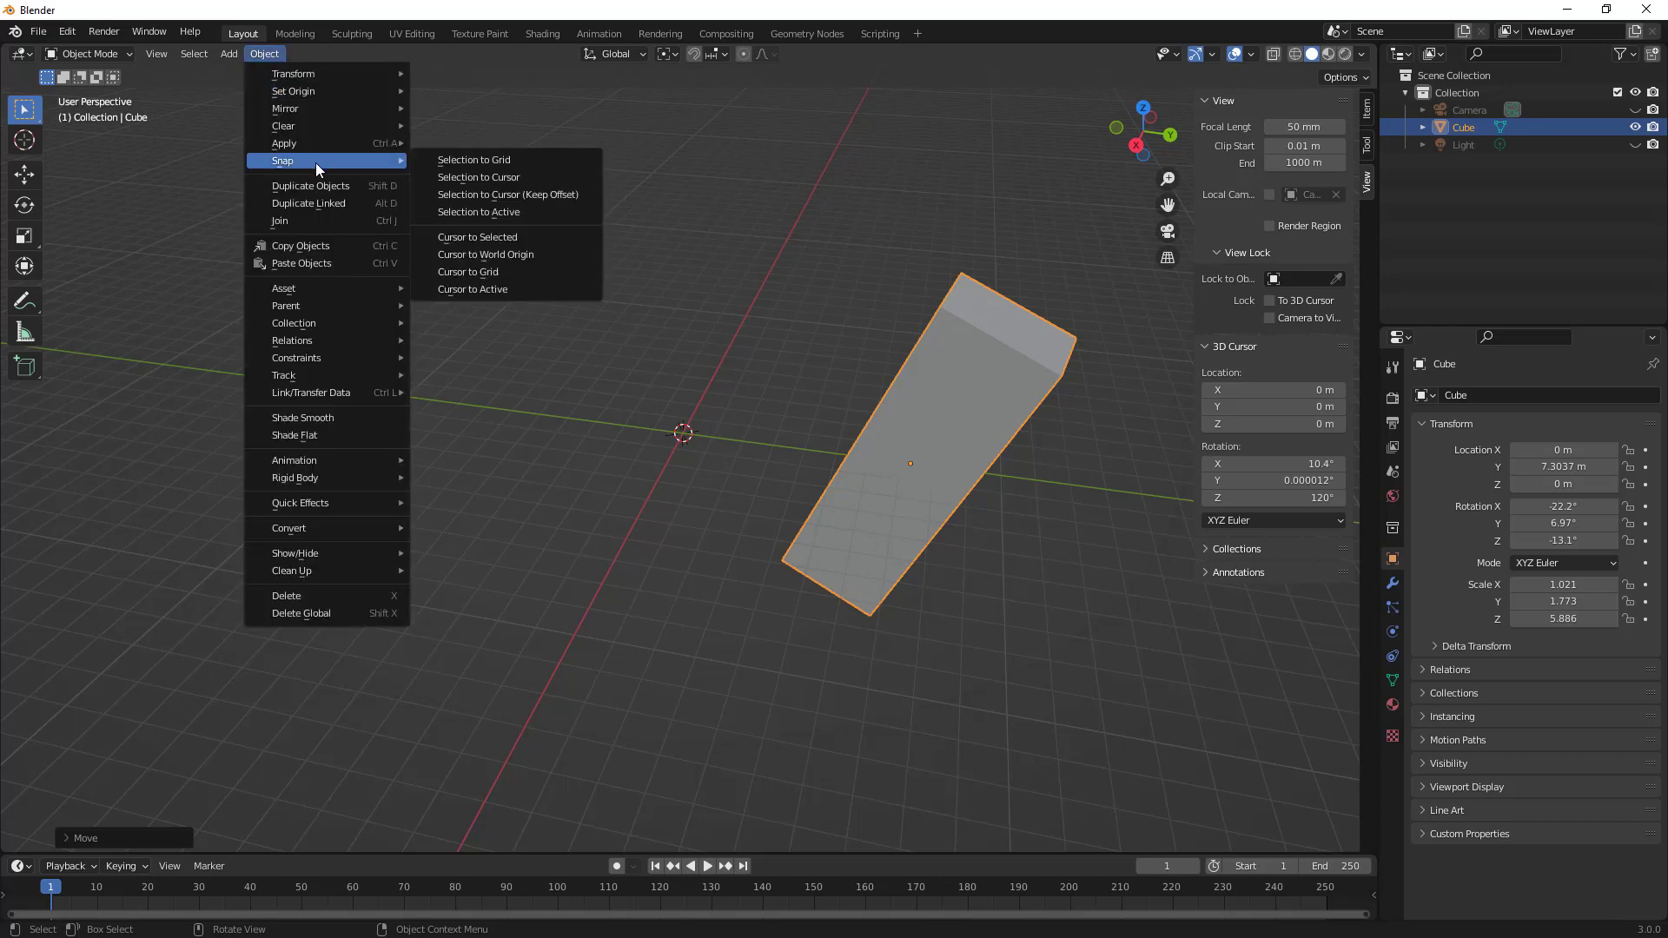
{"action": "left_click", "coordinate": [477, 177]}
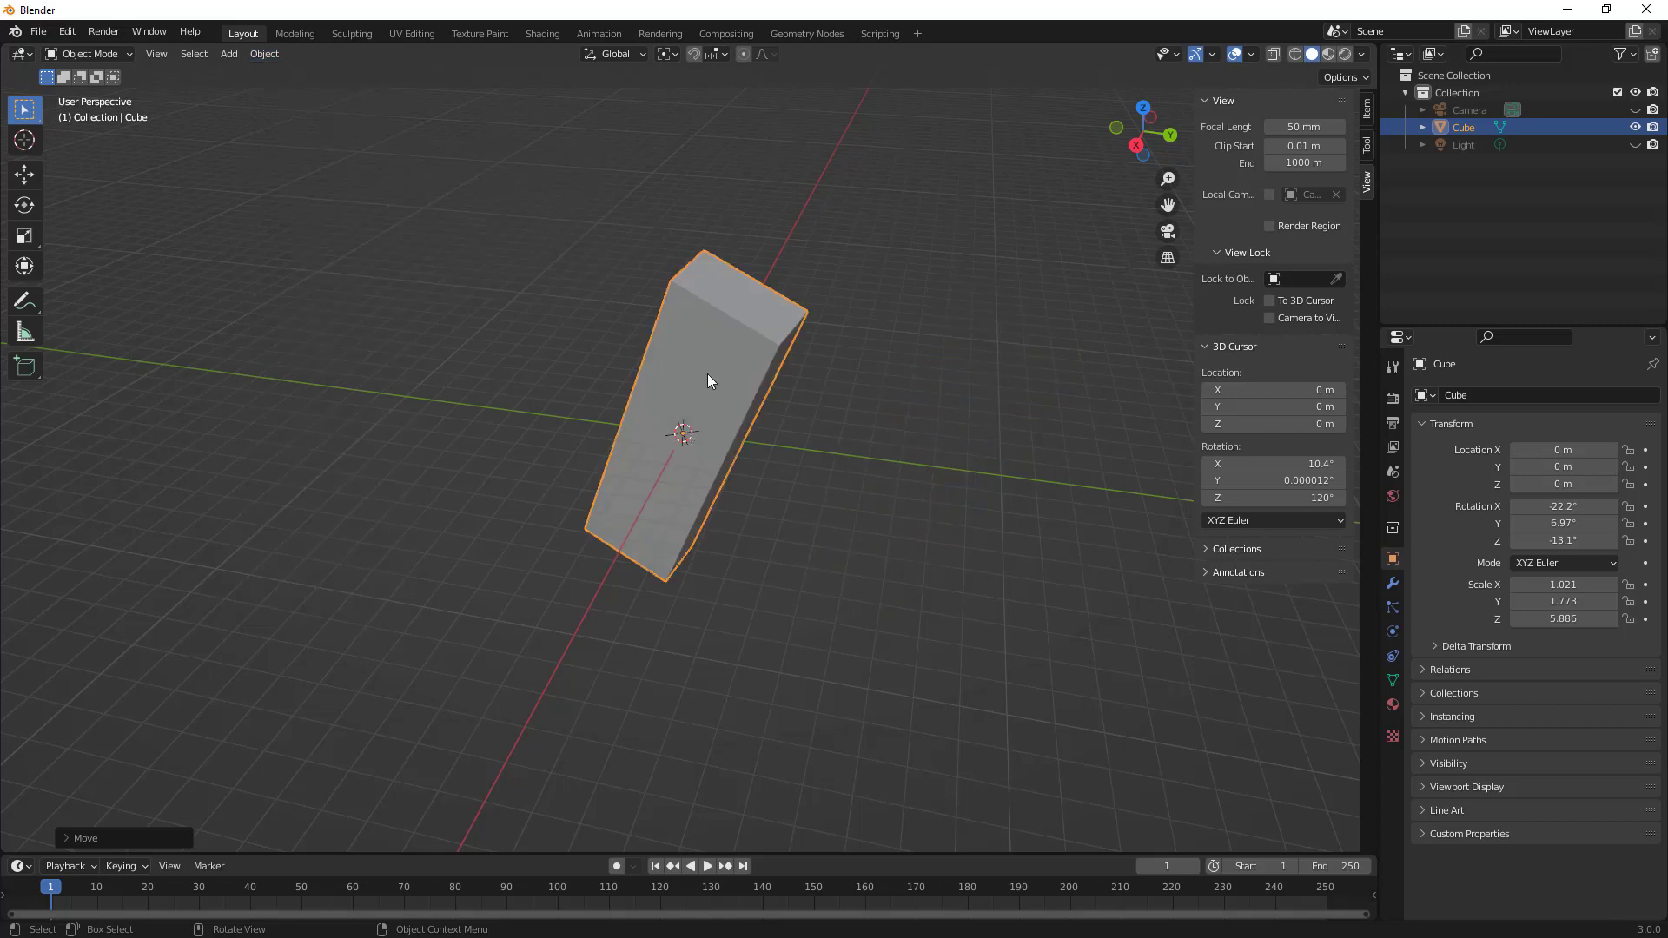
{"action": "left_click", "coordinate": [268, 54]}
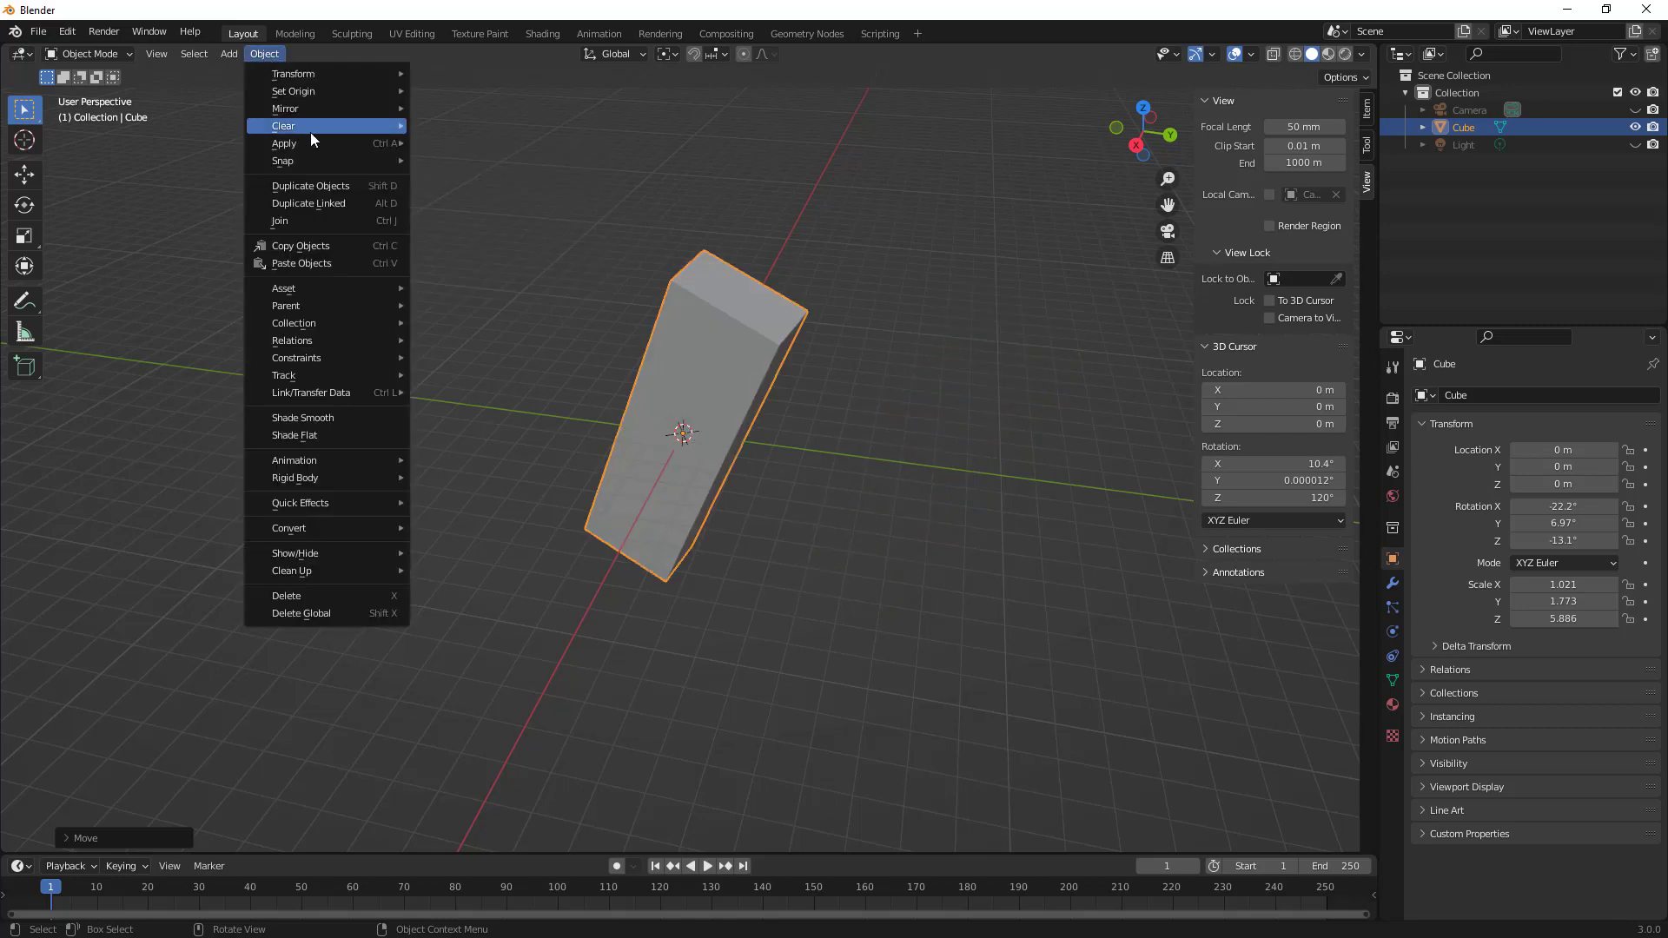
{"action": "mouse_move", "coordinate": [323, 164]}
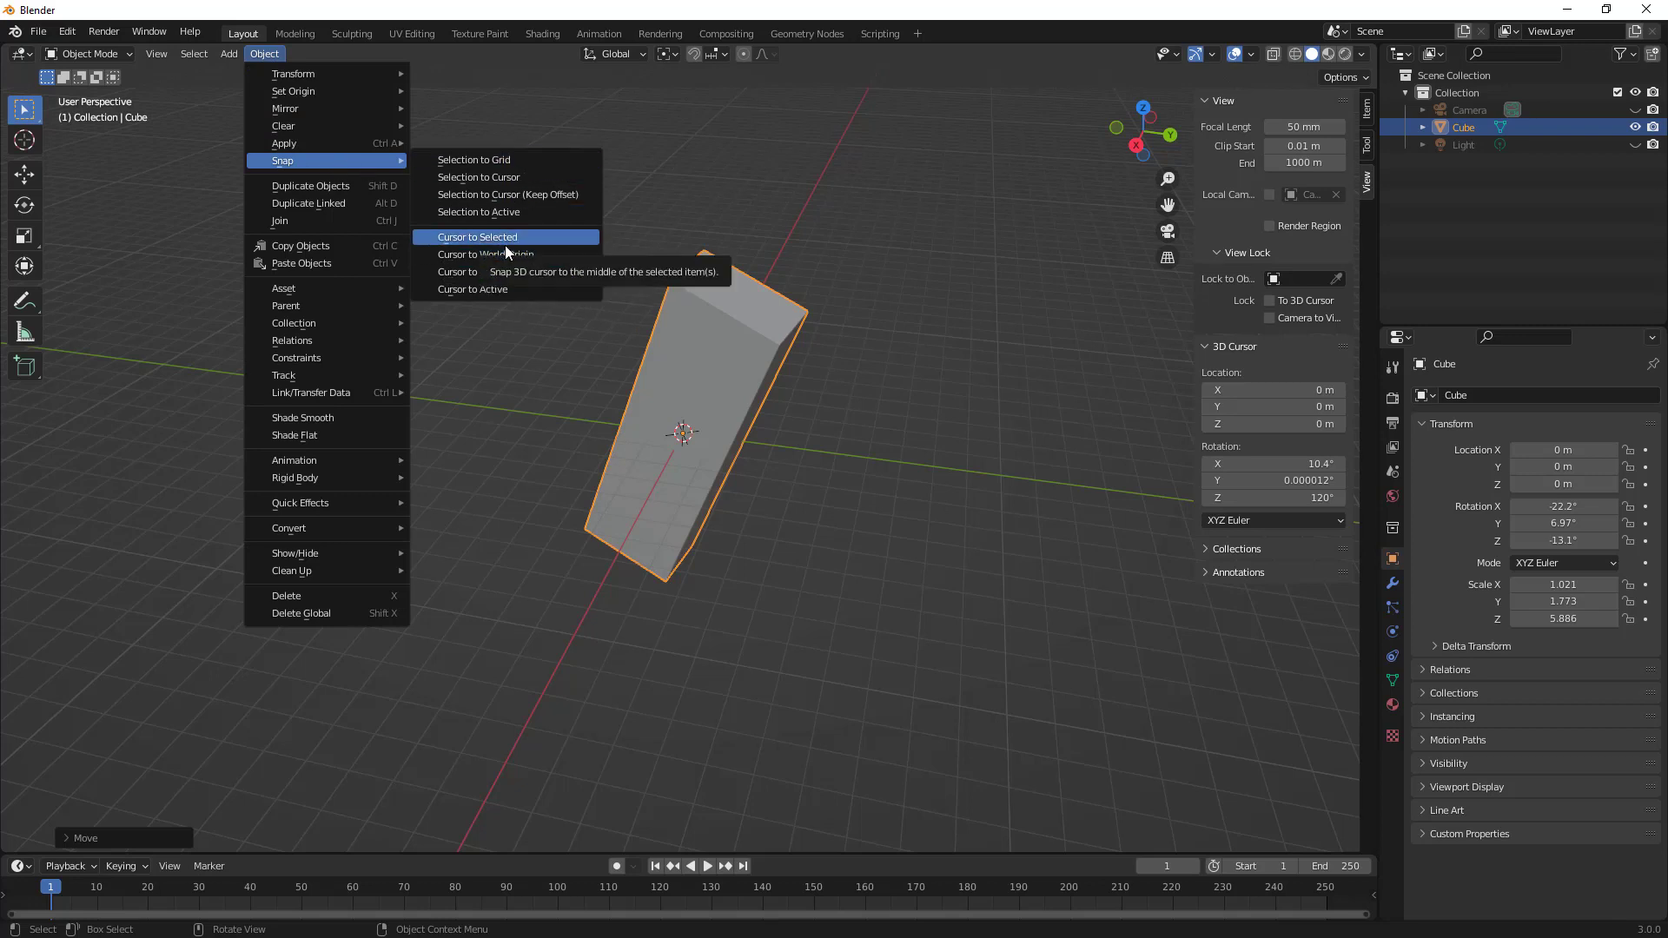
{"action": "key", "text": "Escape"}
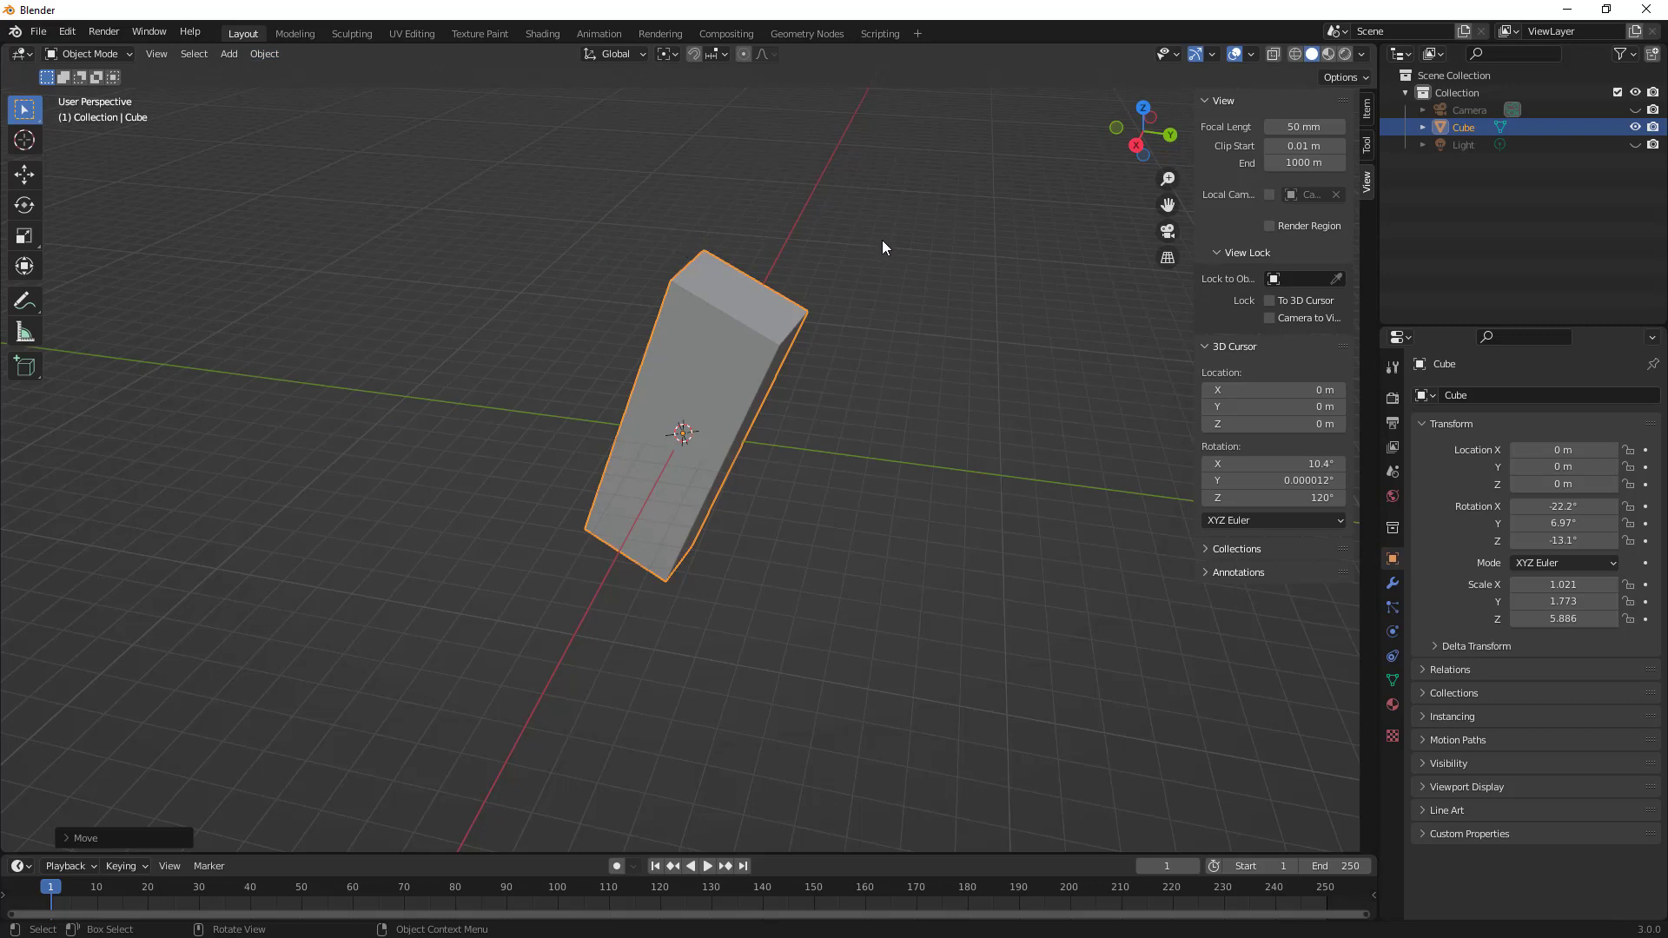
Hide the sidebar and view the cube from the X axis side and at a low perspective angle
{"action": "key", "text": "n"}
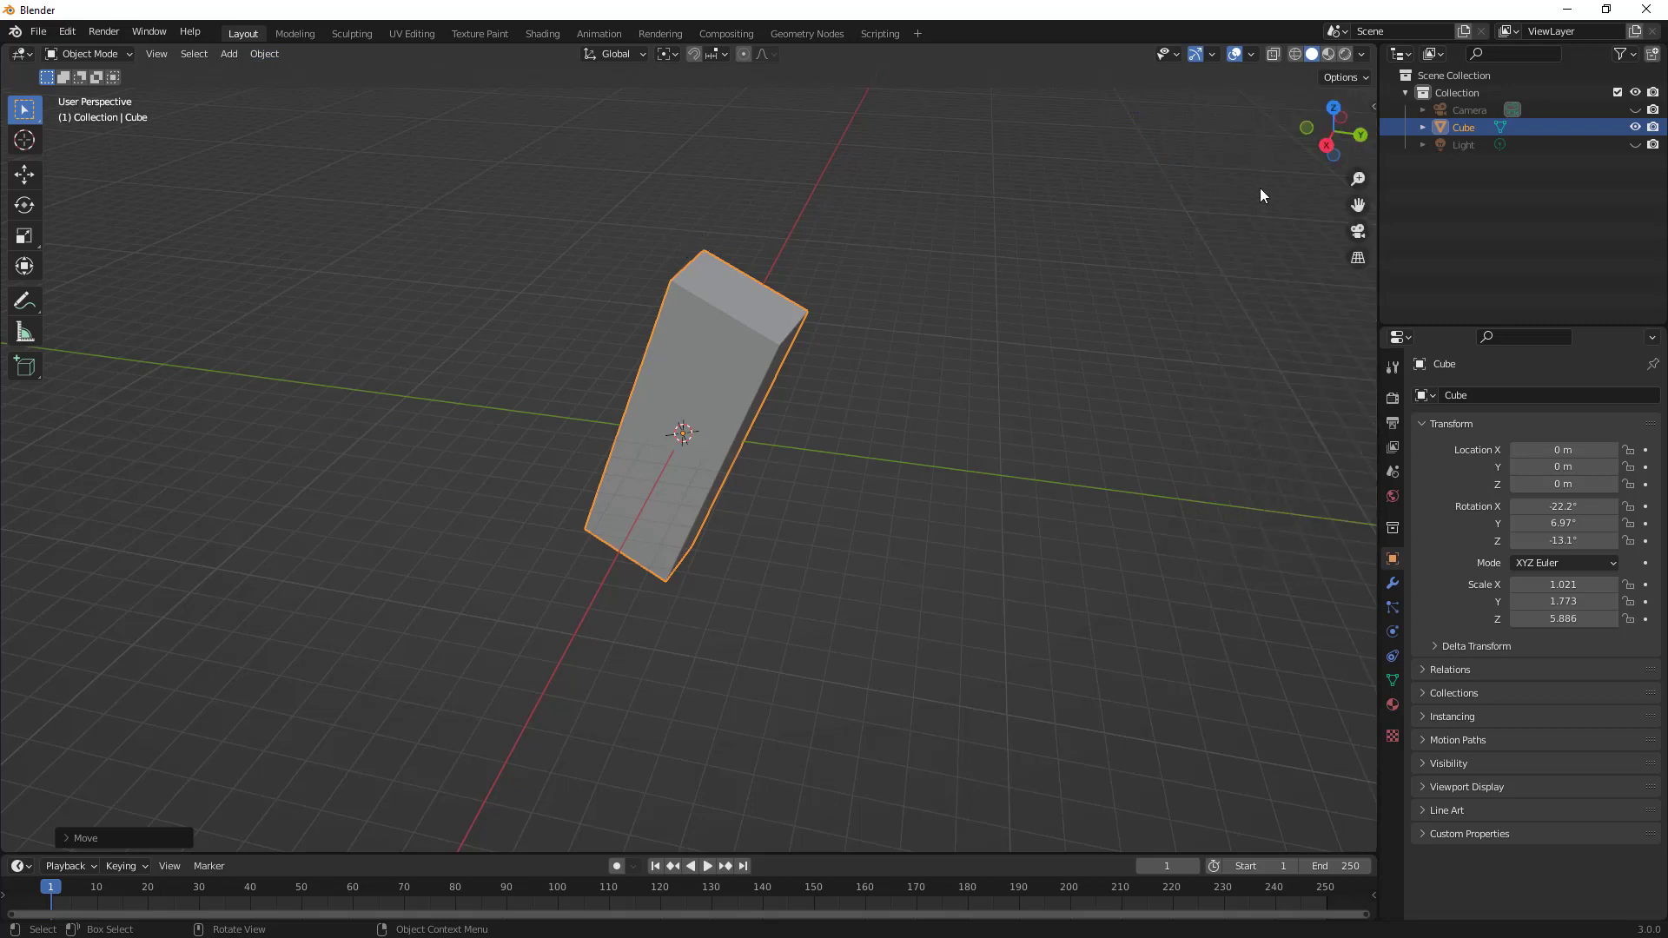
{"action": "left_click", "coordinate": [1326, 145]}
{"action": "middle_click_drag", "start_coordinate": [841, 374], "coordinate": [532, 335]}
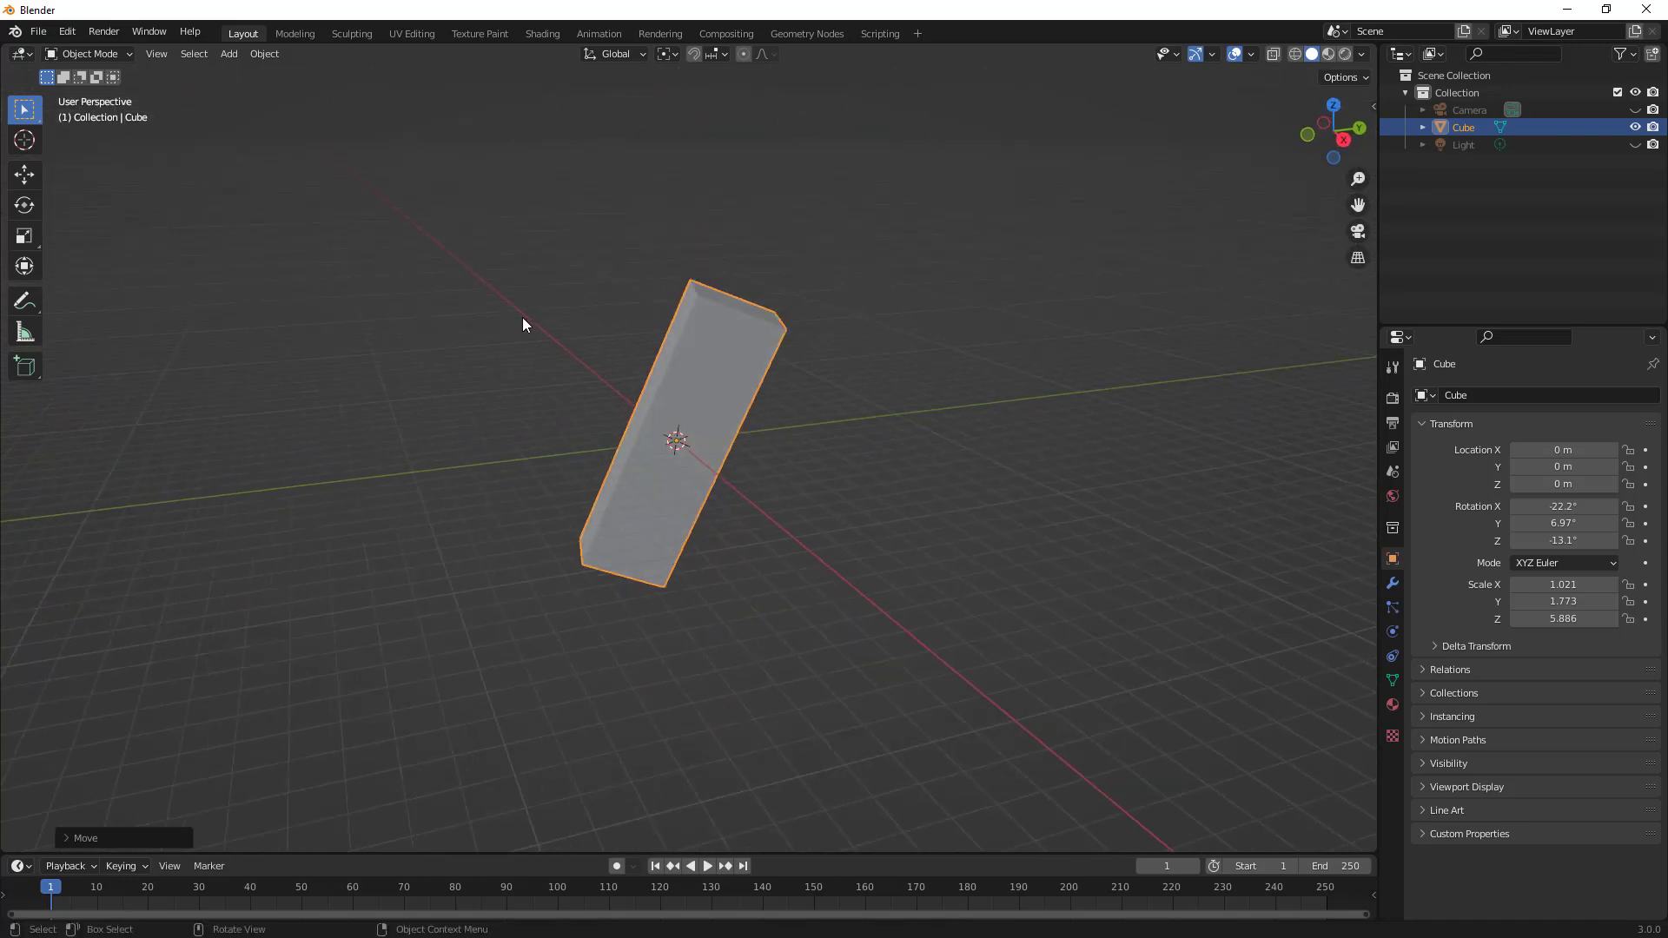